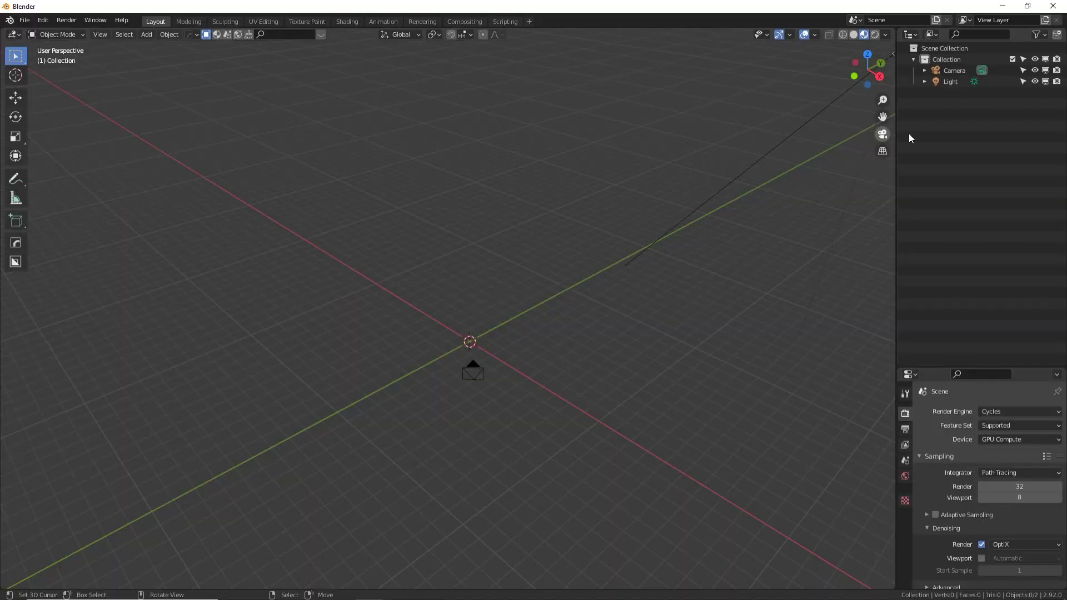
# Create a new collection named Pieces
pyautogui.rightClick(965, 178)
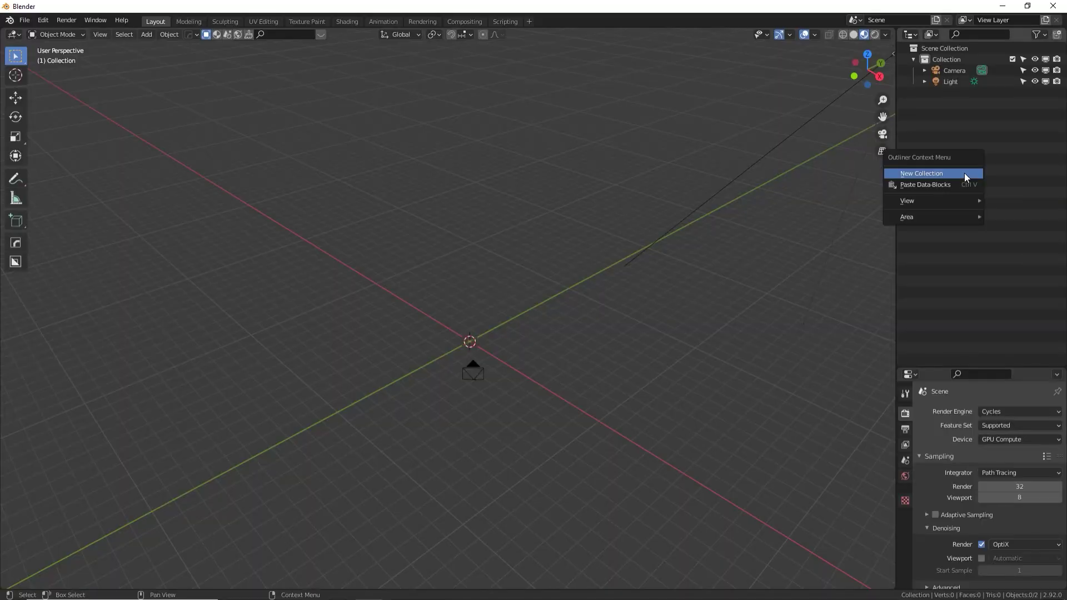
pyautogui.click(931, 174)
pyautogui.doubleClick(958, 94)
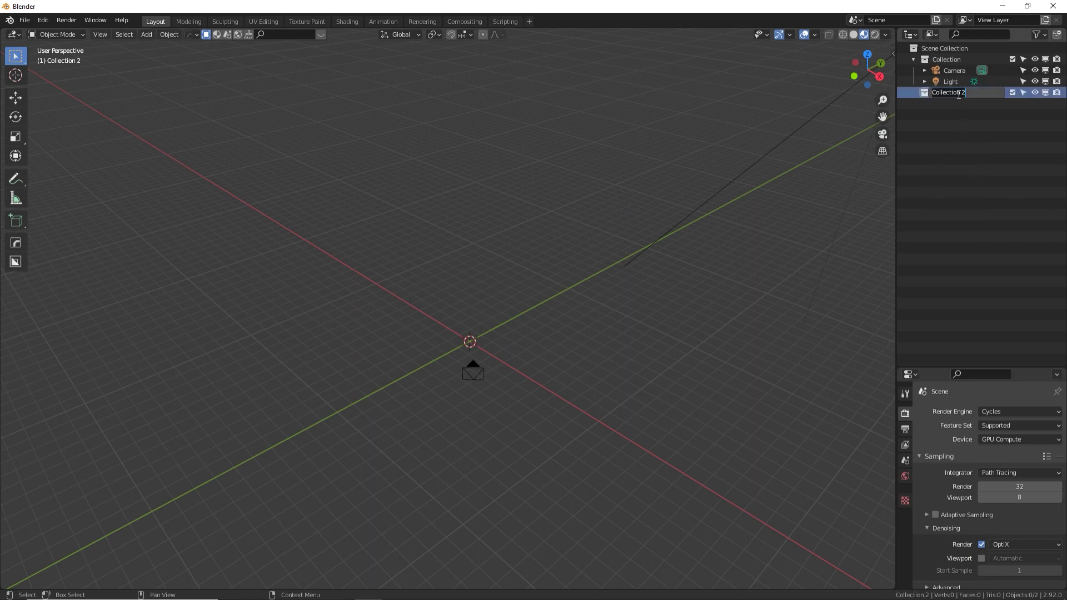
pyautogui.write('Pieces')
pyautogui.press('Return')
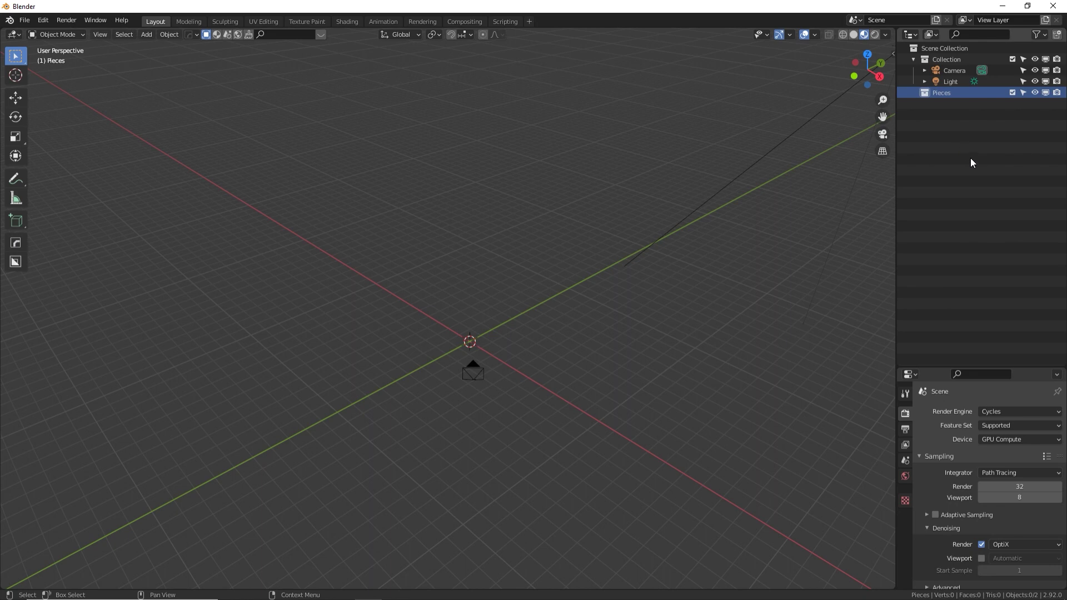
# Add a cube mesh to the original Collection at the world origin and enlarge it
pyautogui.click(943, 61)
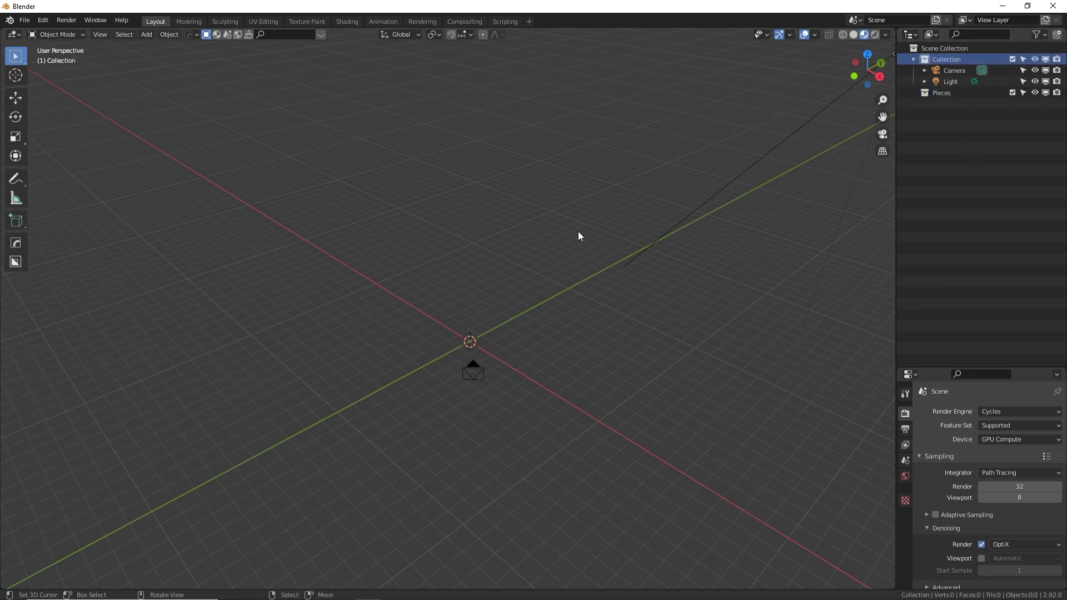
pyautogui.hotkey('shift', 'a')
pyautogui.moveTo(557, 245)
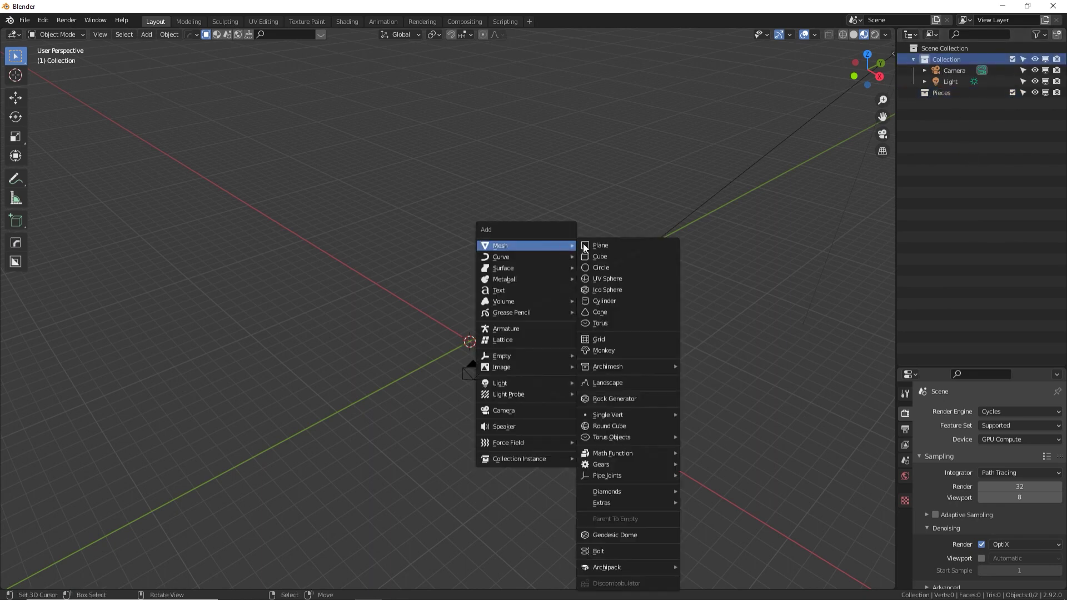
pyautogui.click(607, 256)
pyautogui.press('s')
pyautogui.click(566, 298)
# Stretch the cube's mesh along the Y axis into a long box
pyautogui.press('Tab')
pyautogui.press('s')
pyautogui.press('x')
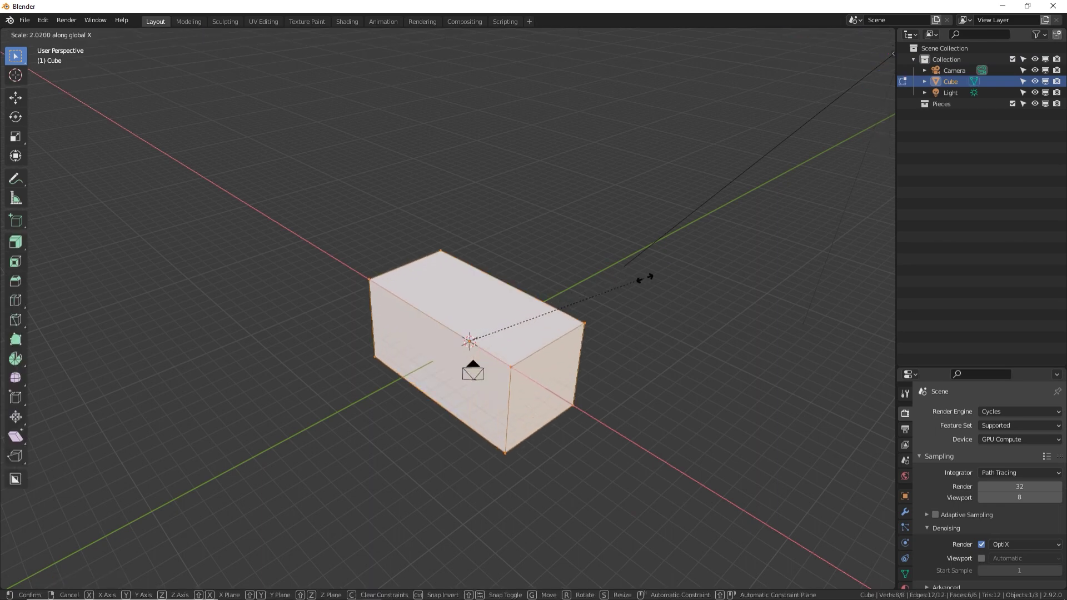
pyautogui.click(677, 255)
# Extrude the front end face of the box and scale it down to about 0.83 for a tapered section
pyautogui.click(115, 35)
pyautogui.click(350, 425)
pyautogui.press('e')
pyautogui.press('s')
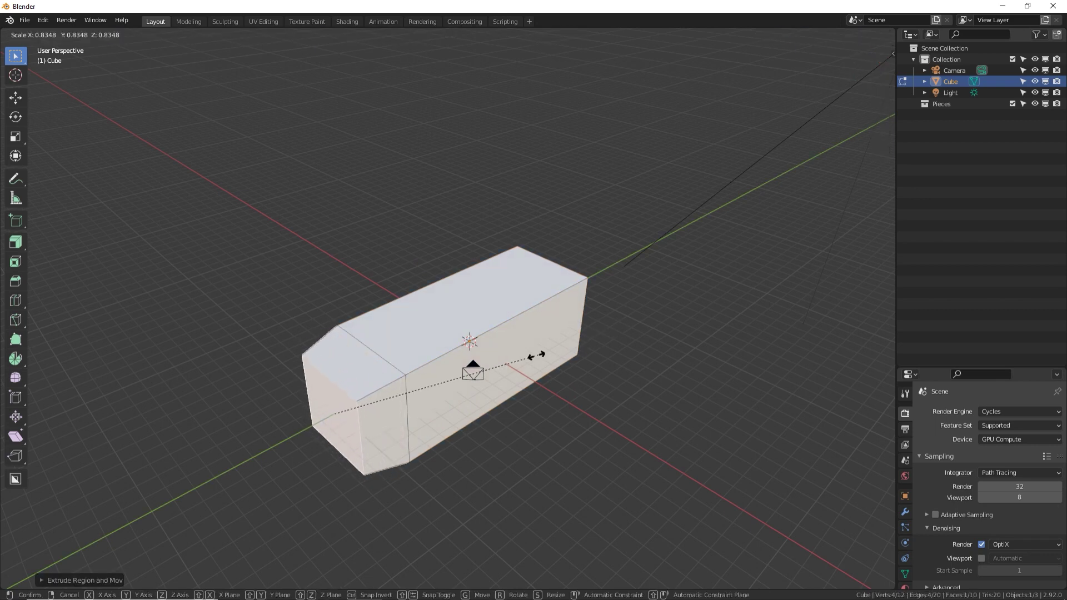
pyautogui.click(536, 355)
# Extrude the nose's end face straight out, then extrude it again and shrink it into a tapered tip
pyautogui.press('e')
pyautogui.click(395, 404)
pyautogui.press('e')
pyautogui.click(397, 408)
pyautogui.press('s')
pyautogui.click(414, 412)
# Extrude the rear face and scale it up into a flare, then extrude it again into a wider rear block
pyautogui.moveTo(688, 290); pyautogui.dragTo(633, 398, button='middle')
pyautogui.press('e')
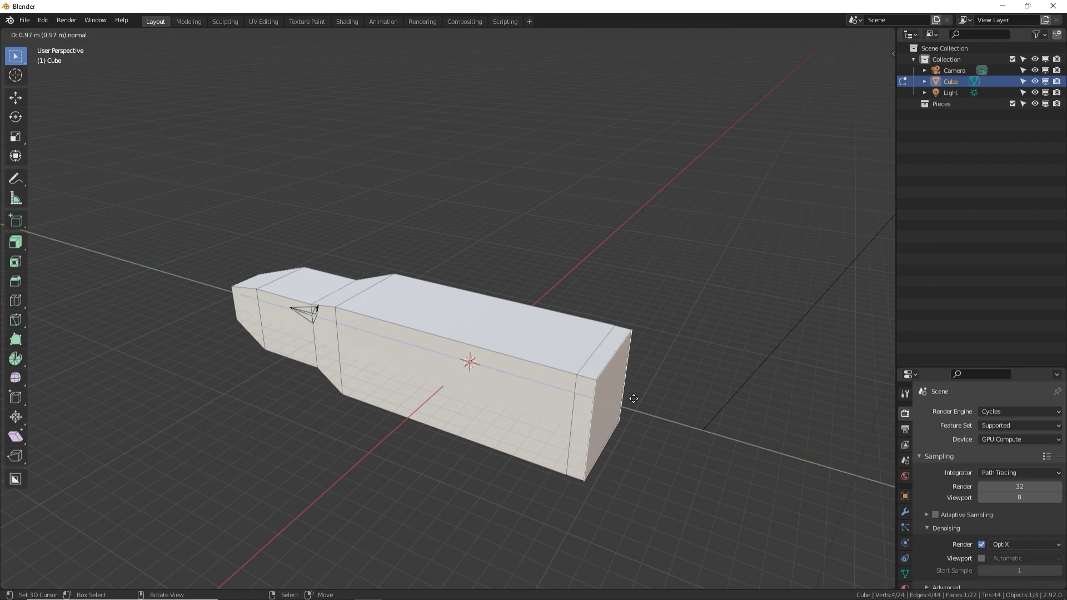
pyautogui.click(636, 399)
pyautogui.press('s')
pyautogui.click(688, 394)
pyautogui.press('e')
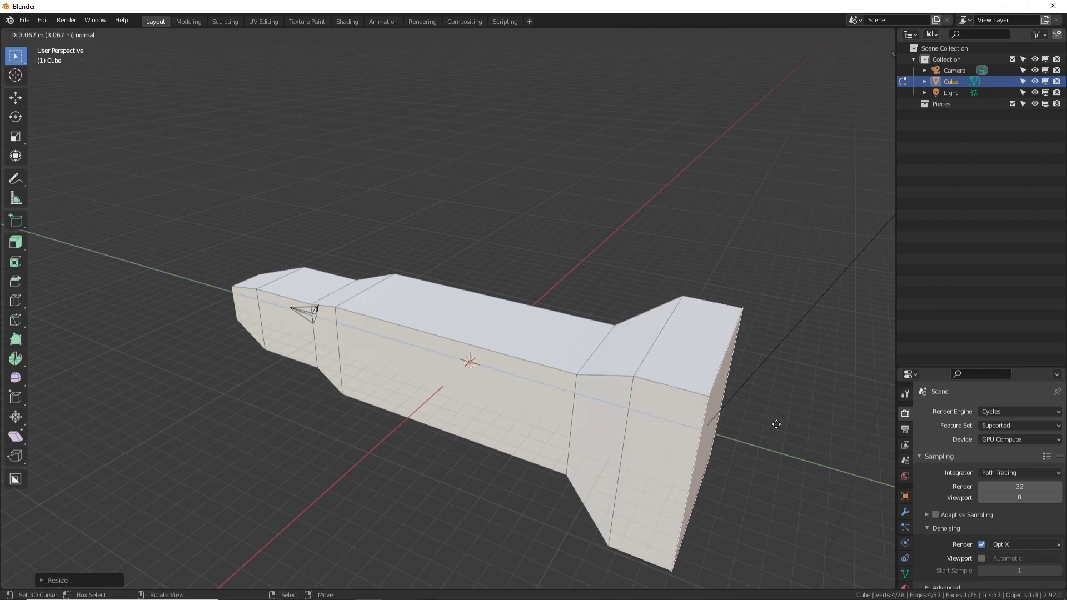
pyautogui.click(696, 405)
# Extrude the rear end face in place and enlarge it, then extrude the larger face backward into a thick end block
pyautogui.moveTo(696, 406); pyautogui.dragTo(793, 330, button='middle')
pyautogui.scroll(4, 472, 335)
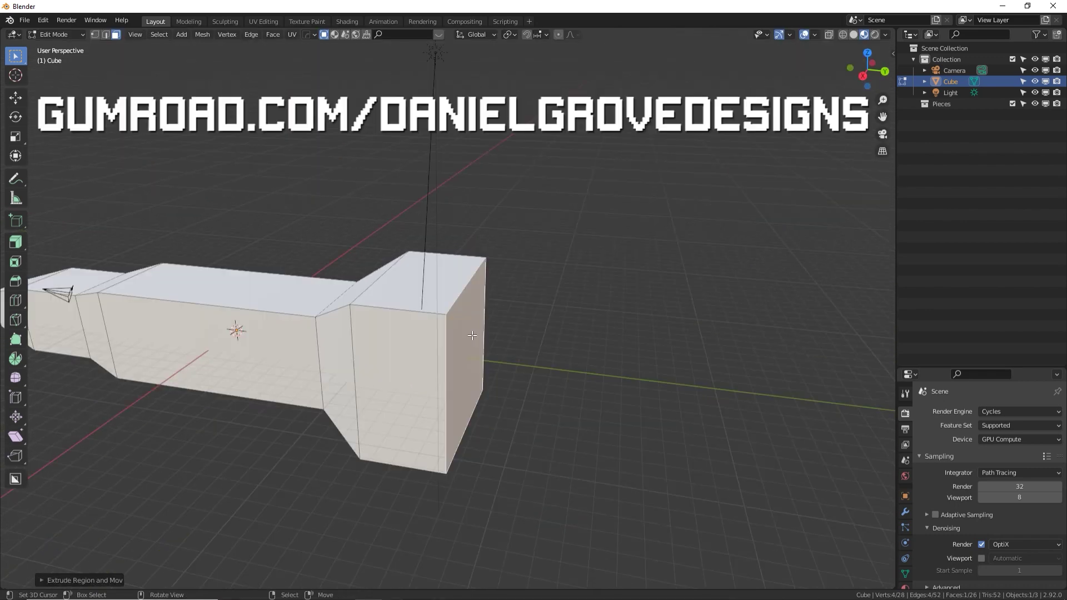
pyautogui.press('e')
pyautogui.rightClick(502, 347)
pyautogui.press('s')
pyautogui.click(543, 352)
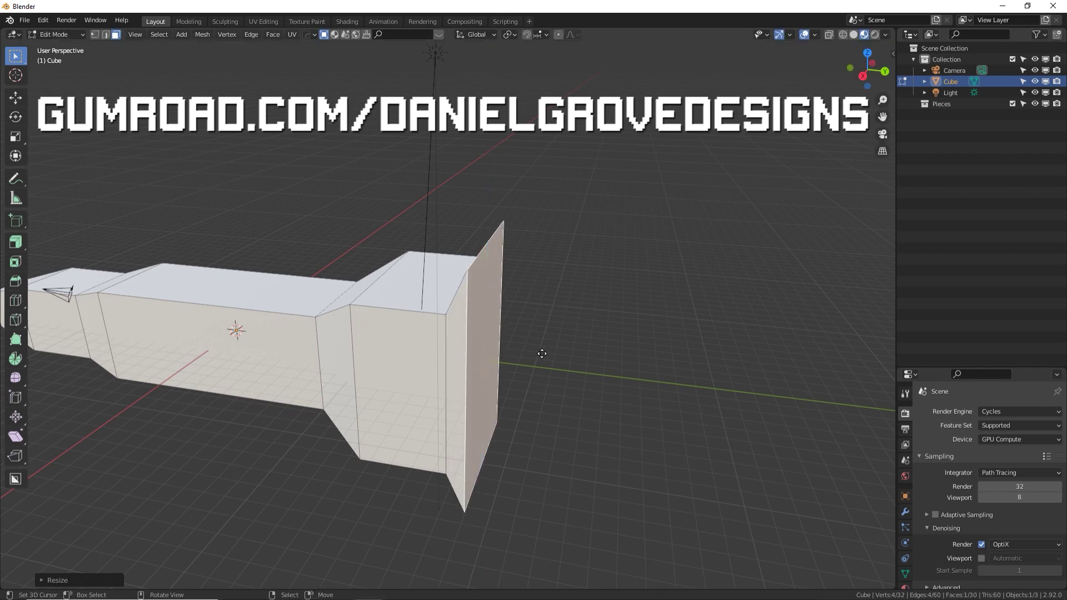
pyautogui.press('e')
# Grow the selection to the whole rear end block and move it backward along the Y axis
pyautogui.press('ctrl+KP_Add')
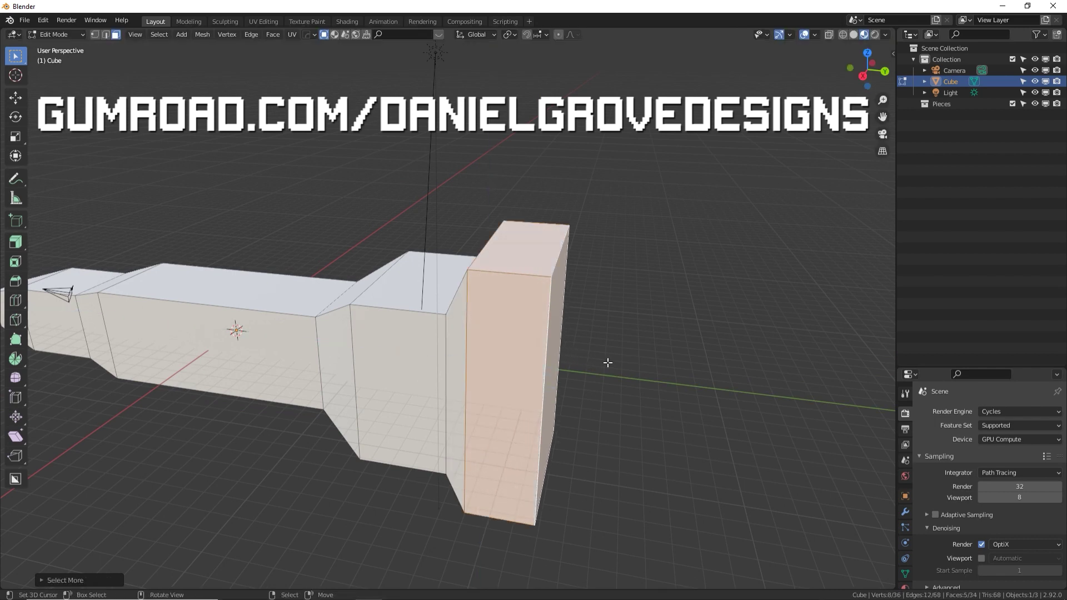
pyautogui.press('g')
pyautogui.press('y')
pyautogui.click(632, 361)
pyautogui.moveTo(631, 361); pyautogui.dragTo(589, 385, button='middle')
pyautogui.press('ctrl+KP_Subtract')
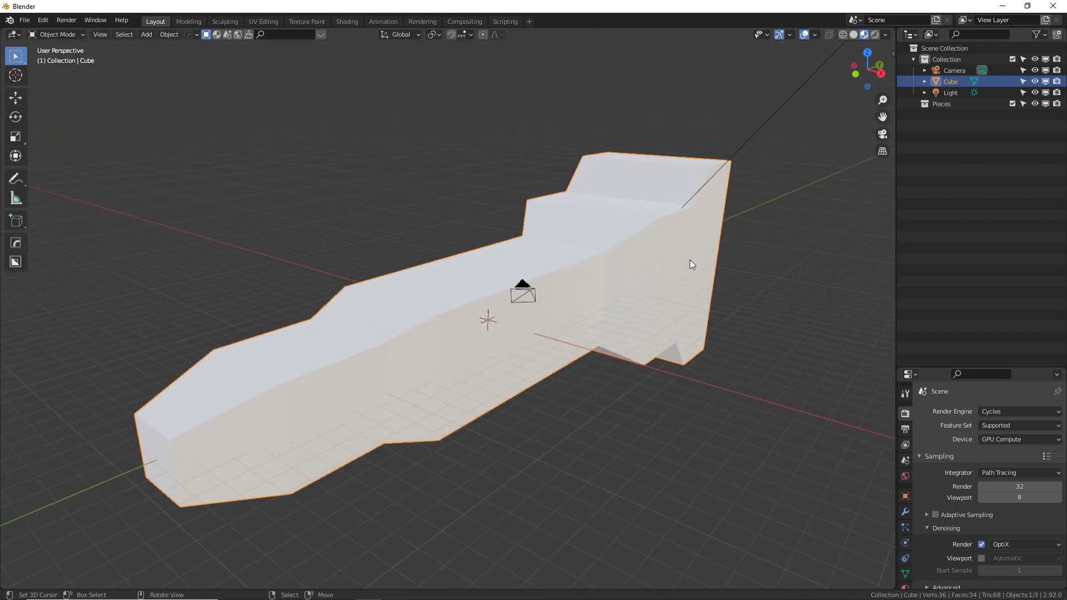
# Place the 3D cursor on the empty area beside the hull and add a new cube there
pyautogui.moveTo(689, 259)
pyautogui.mouseDown(button='middle')
pyautogui.moveTo(635, 247)
pyautogui.moveTo(574, 254)
pyautogui.moveTo(698, 254)
pyautogui.mouseUp(button='middle')
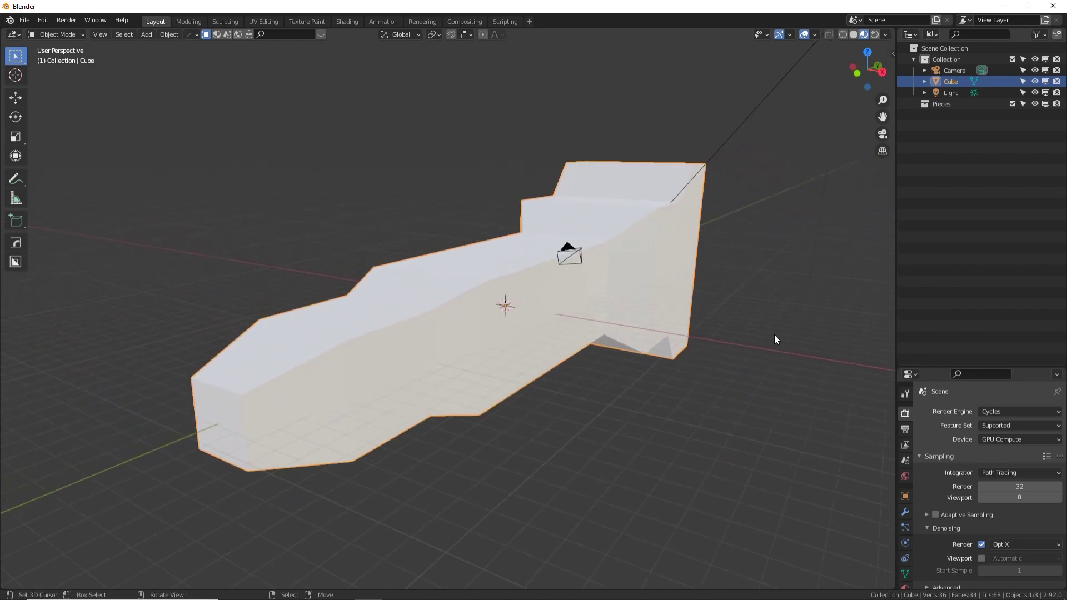
pyautogui.moveTo(783, 341); pyautogui.dragTo(775, 310, button='middle')
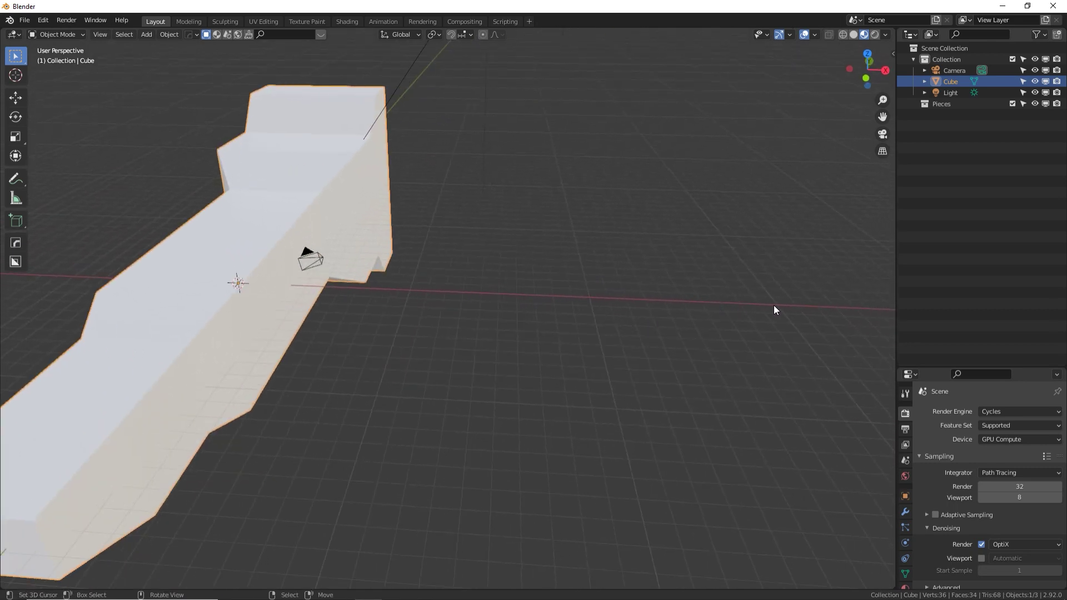
pyautogui.keyDown('shift'); pyautogui.rightClick(777, 305); pyautogui.keyUp('shift')
pyautogui.hotkey('alt', 'Home')
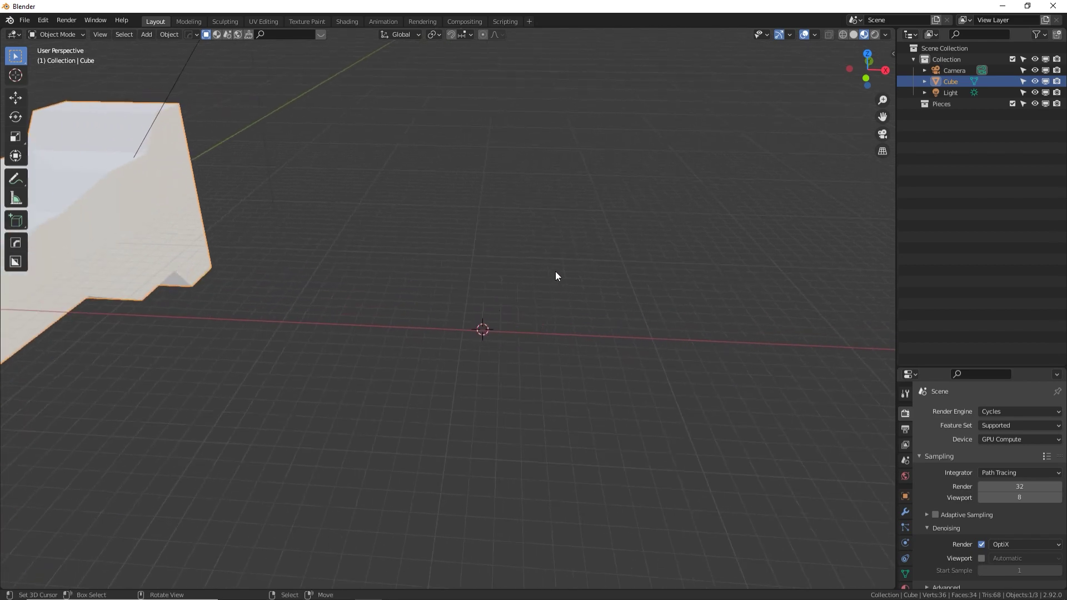
pyautogui.hotkey('shift', 'a')
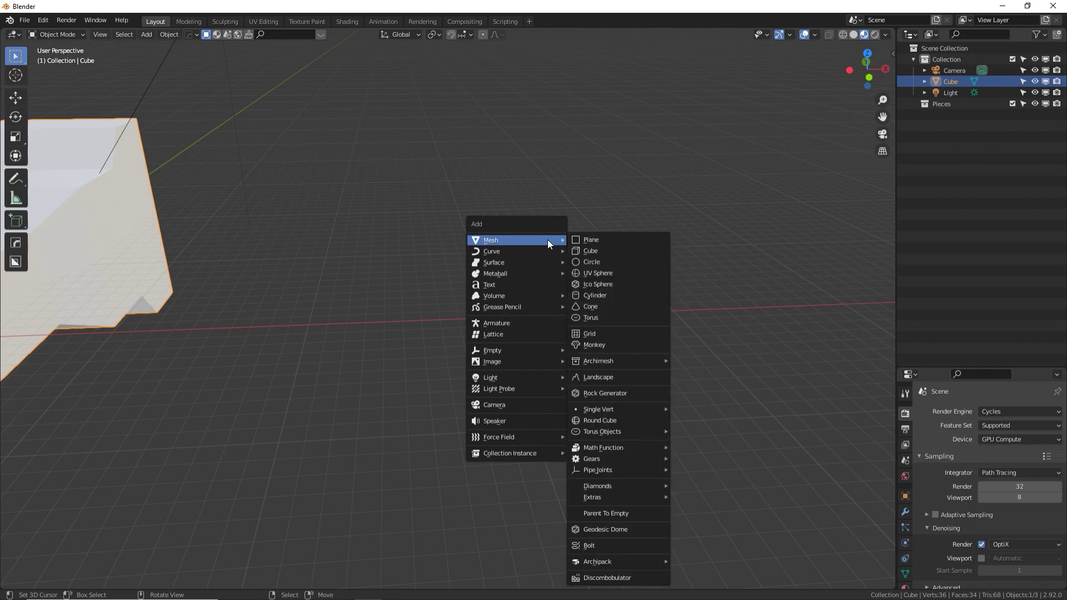
pyautogui.click(587, 242)
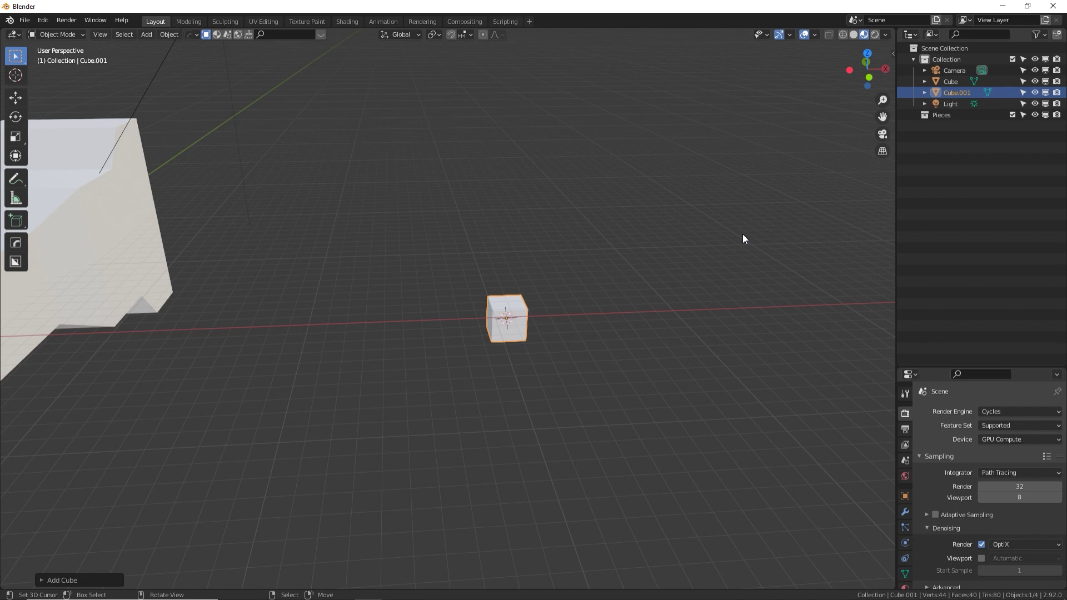
# Flatten the new cube along Z into a thin square plate and bevel the edges of its top face
pyautogui.press('Tab')
pyautogui.press('s')
pyautogui.press('z')
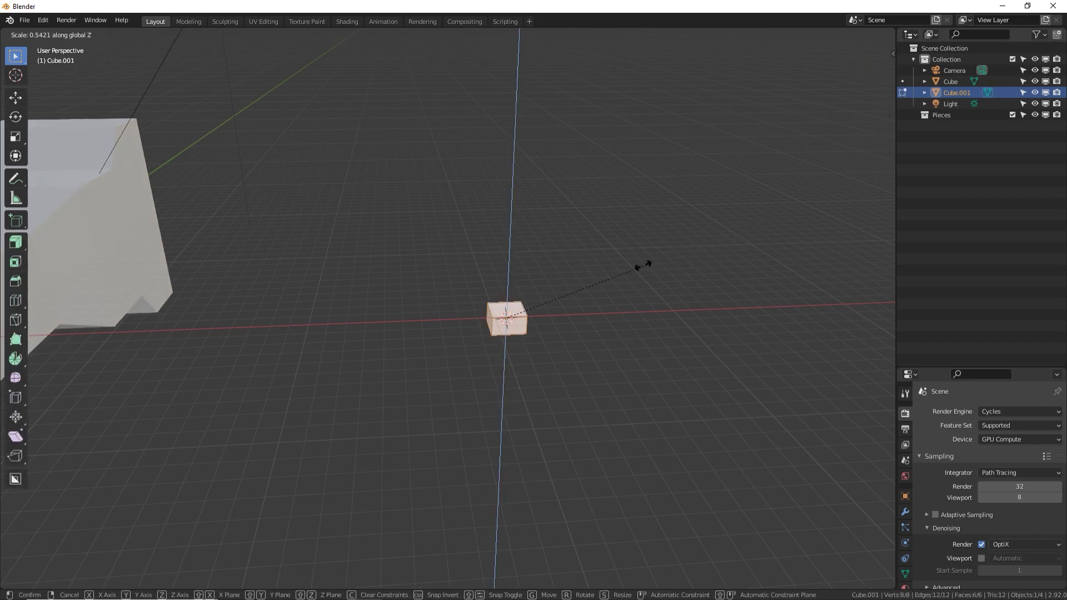
pyautogui.click(524, 300)
pyautogui.press('KP_Decimal')
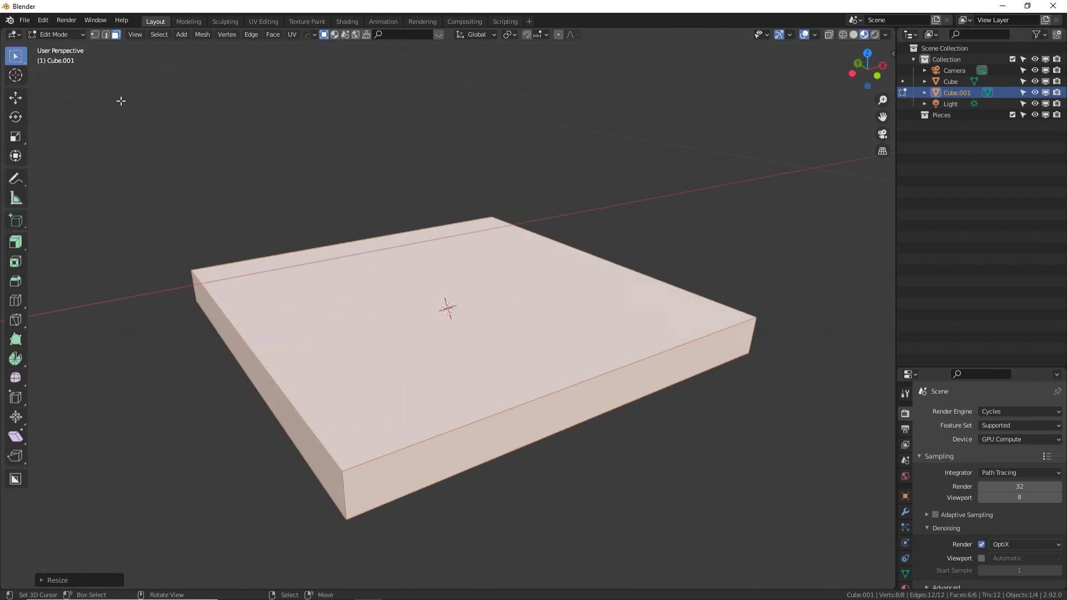
pyautogui.hotkey('ctrl', 'b')
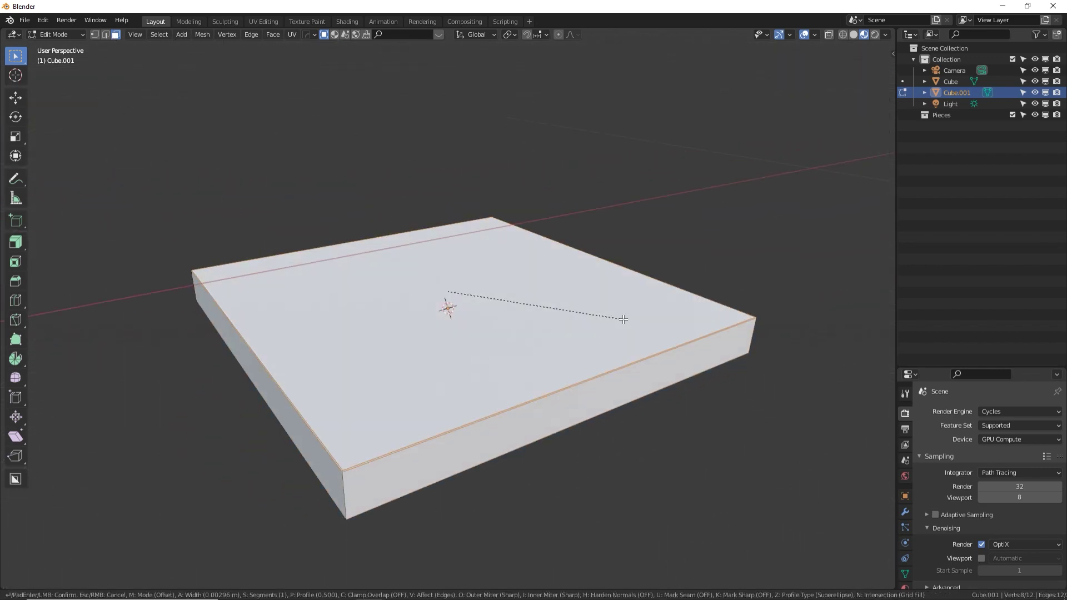
pyautogui.click(630, 320)
# Duplicate the plate along the X axis and repeat the duplication three times for a row of five evenly spaced plates
pyautogui.press('KP_7')
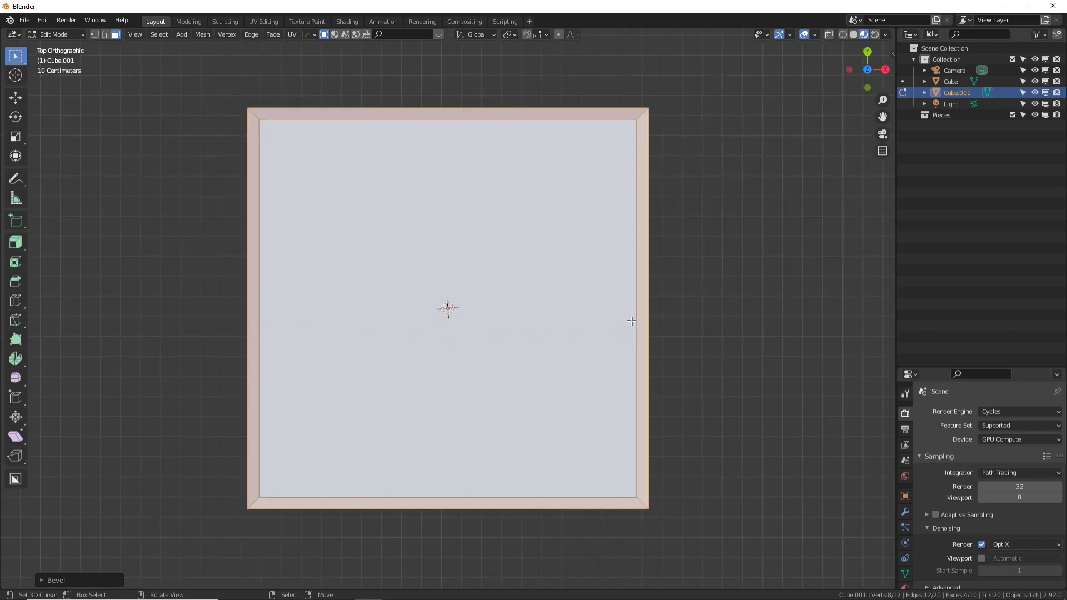
pyautogui.scroll(-10, 631, 321)
pyautogui.press('Tab')
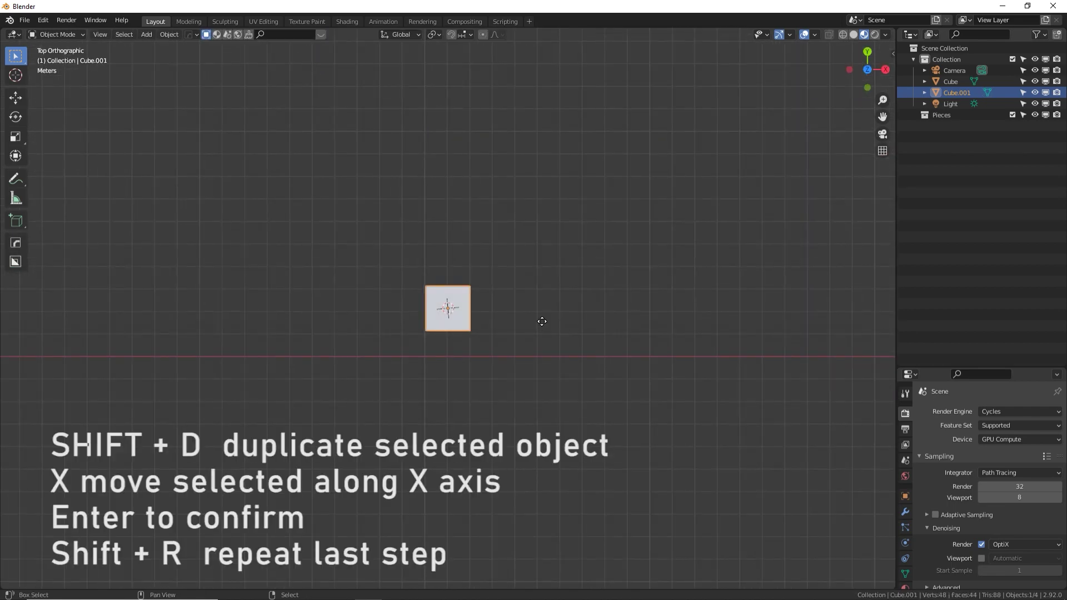
pyautogui.hotkey('shift', 'd')
pyautogui.press('x')
pyautogui.press('Return')
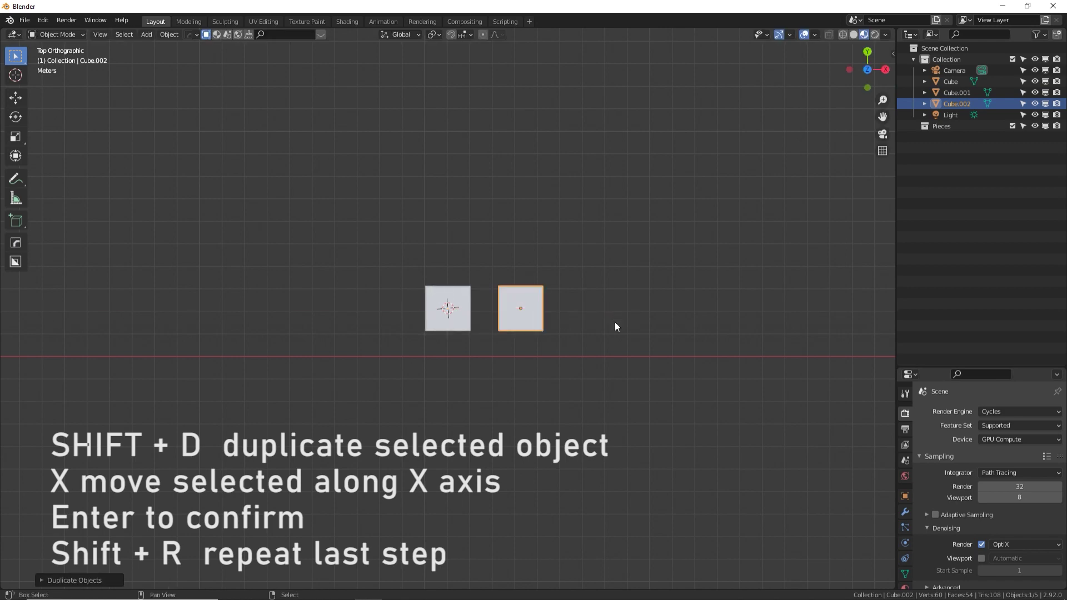
pyautogui.hotkey('shift', 'r')
pyautogui.hotkey('shift', 'r')
pyautogui.hotkey('shift', 'r')
# Scale the second plate's mesh down slightly in Edit Mode
pyautogui.moveTo(585, 357); pyautogui.dragTo(454, 357, button='middle')
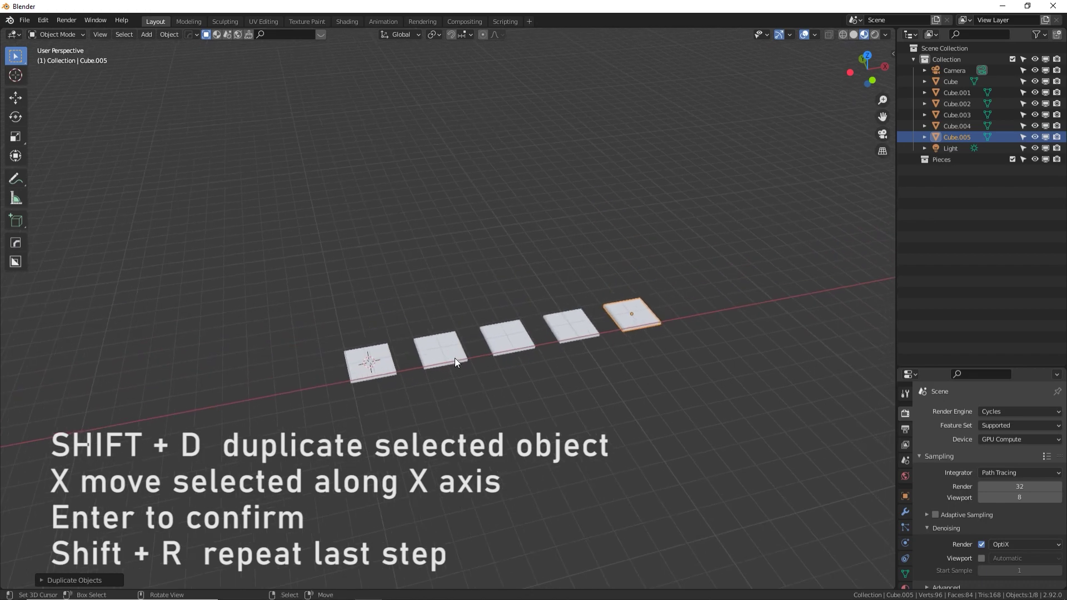
pyautogui.click(451, 354)
pyautogui.press('Tab')
pyautogui.press('s')
pyautogui.click(562, 378)
pyautogui.press('Tab')
# Scale the third plate's mesh down so it is smaller than the second
pyautogui.click(524, 338)
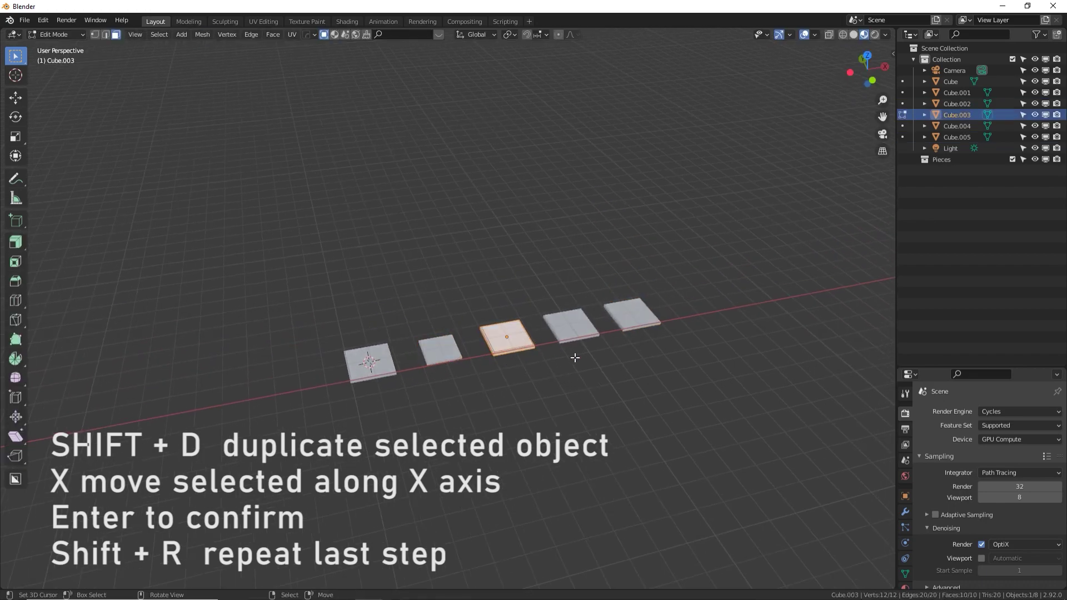
pyautogui.press('Tab')
pyautogui.press('s')
pyautogui.click(617, 375)
pyautogui.press('Tab')
# Scale the fourth plate's mesh down to make it the smallest in the row
pyautogui.click(571, 325)
pyautogui.press('Tab')
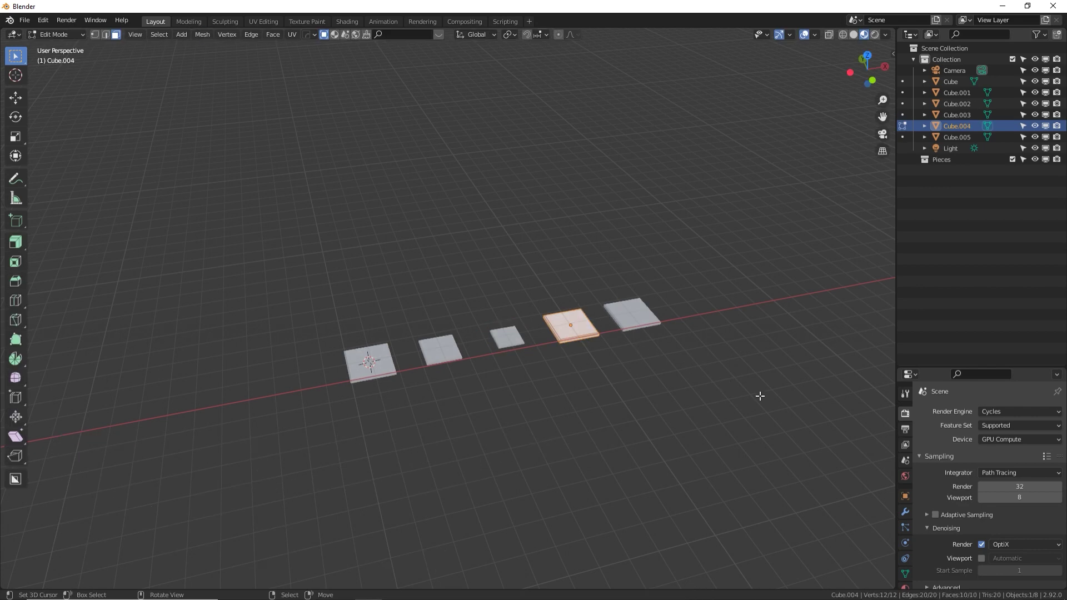
pyautogui.press('s')
pyautogui.click(667, 366)
pyautogui.press('Tab')
# Stretch the fifth plate's mesh along the Y axis into a rectangle
pyautogui.click(639, 323)
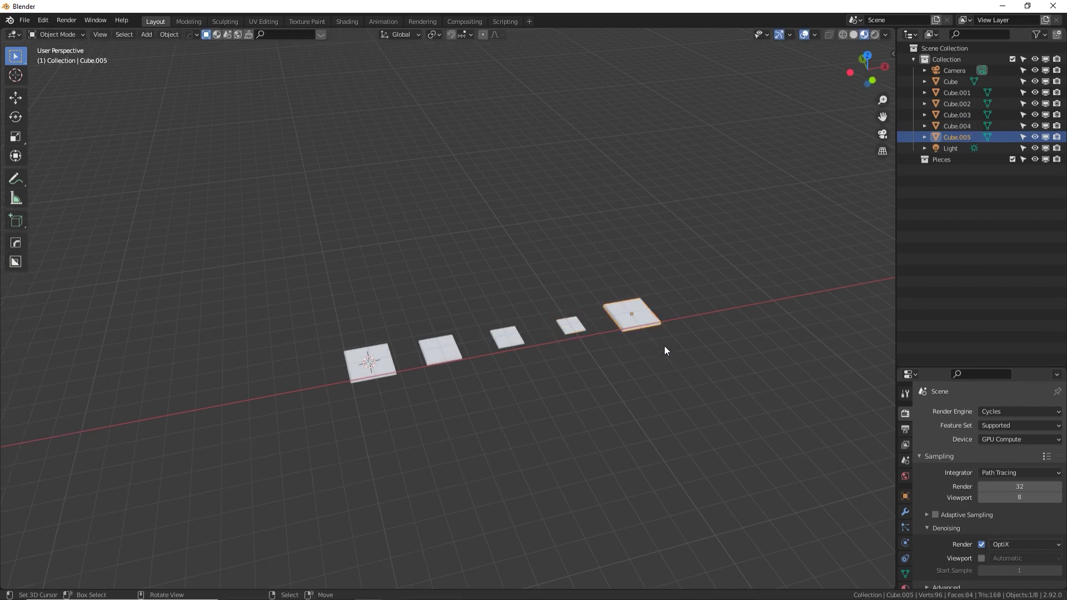
pyautogui.press('Tab')
pyautogui.press('s')
pyautogui.press('y')
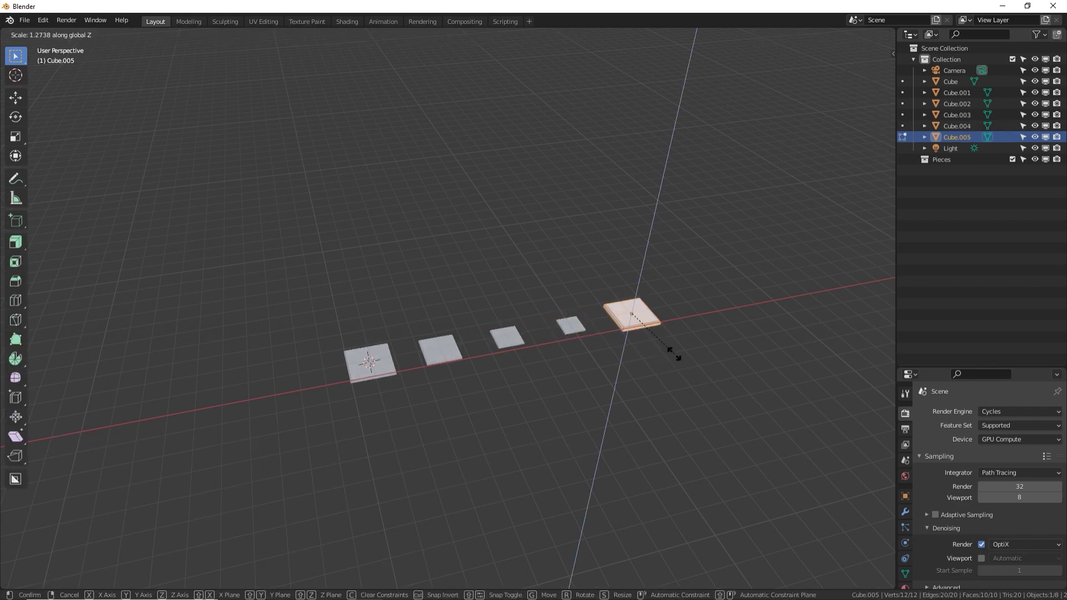
pyautogui.click(683, 361)
pyautogui.press('Tab')
# Select all five plates and raise them along the Z axis onto the floor line in front view
pyautogui.moveTo(402, 398); pyautogui.dragTo(385, 399, button='middle')
pyautogui.keyDown('shift'); pyautogui.click(372, 366); pyautogui.keyUp('shift')
pyautogui.keyDown('shift'); pyautogui.click(450, 355); pyautogui.keyUp('shift')
pyautogui.keyDown('shift'); pyautogui.click(511, 336); pyautogui.keyUp('shift')
pyautogui.keyDown('shift'); pyautogui.click(568, 322); pyautogui.keyUp('shift')
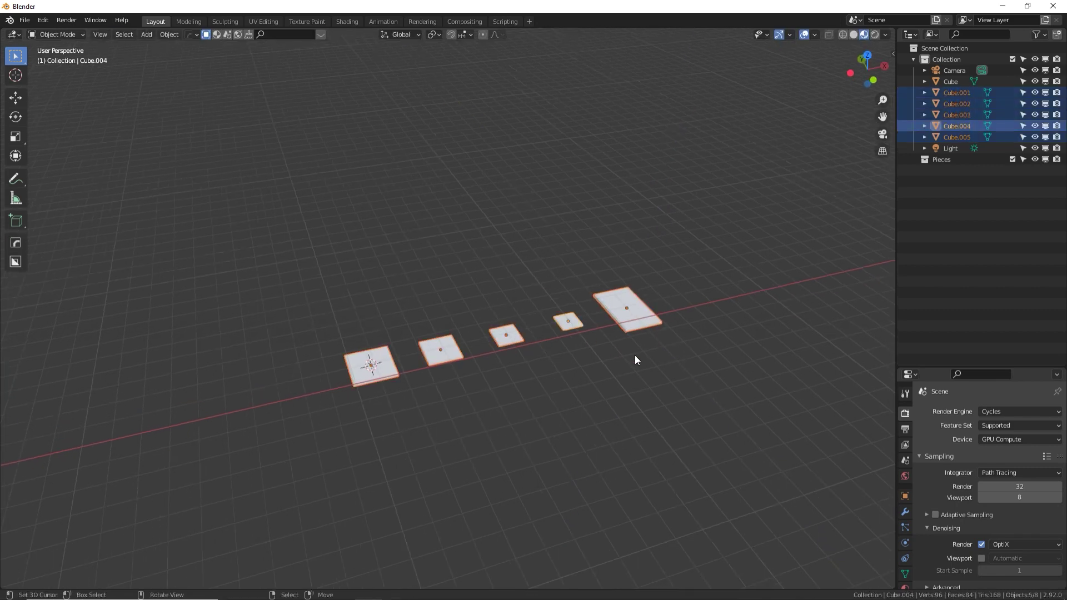
pyautogui.press('KP_1')
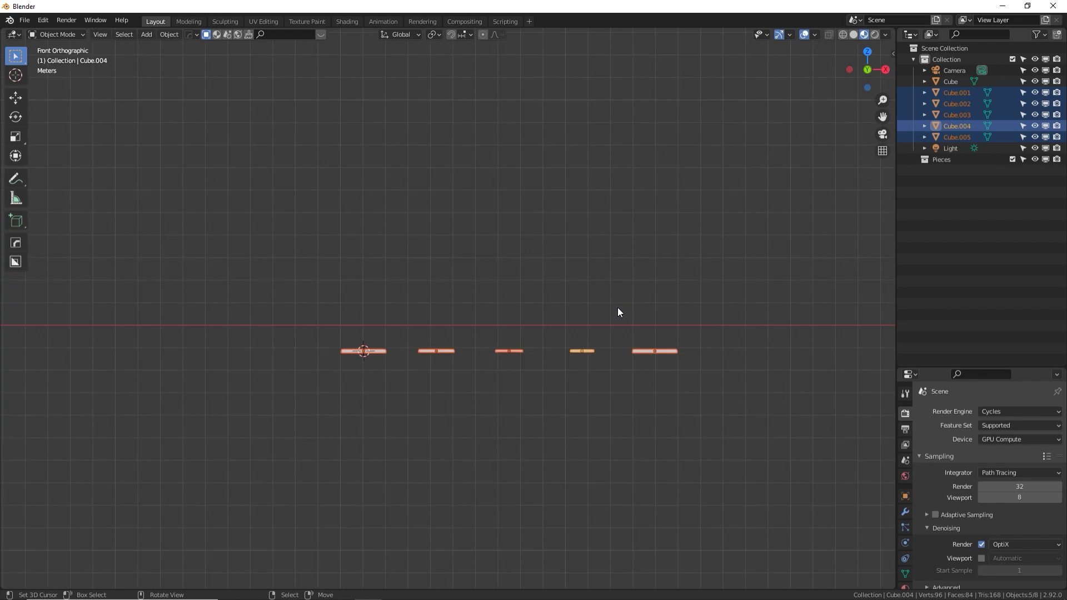
pyautogui.press('g')
pyautogui.press('z')
pyautogui.click(780, 305)
# Raise the meshes of all five plates together along Z in front view until the first plate's base meets its origin
pyautogui.middleClick(780, 305)
pyautogui.press('KP_1')
pyautogui.scroll(7, 780, 305)
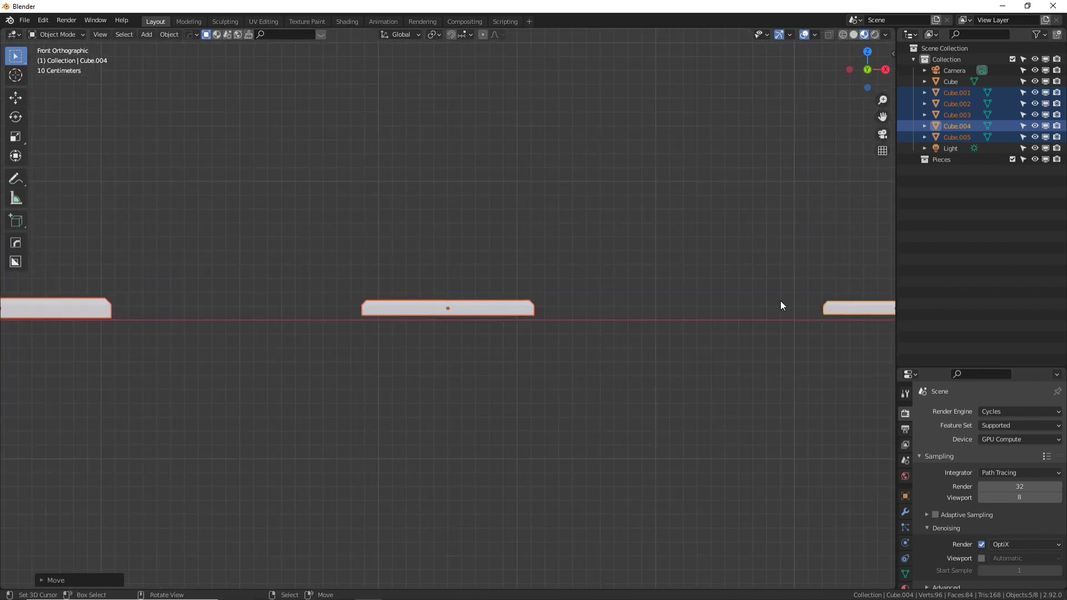
pyautogui.scroll(3, 262, 303)
pyautogui.keyDown('shift'); pyautogui.moveTo(263, 303); pyautogui.dragTo(348, 303, button='middle'); pyautogui.keyUp('shift')
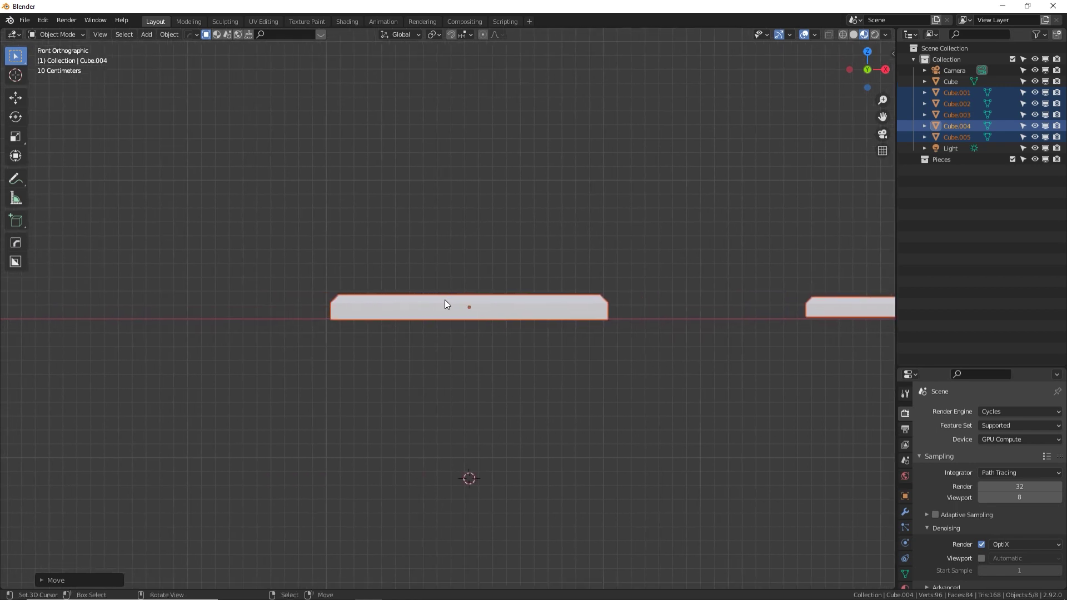
pyautogui.keyDown('shift'); pyautogui.moveTo(543, 302); pyautogui.dragTo(498, 312, button='middle'); pyautogui.keyUp('shift')
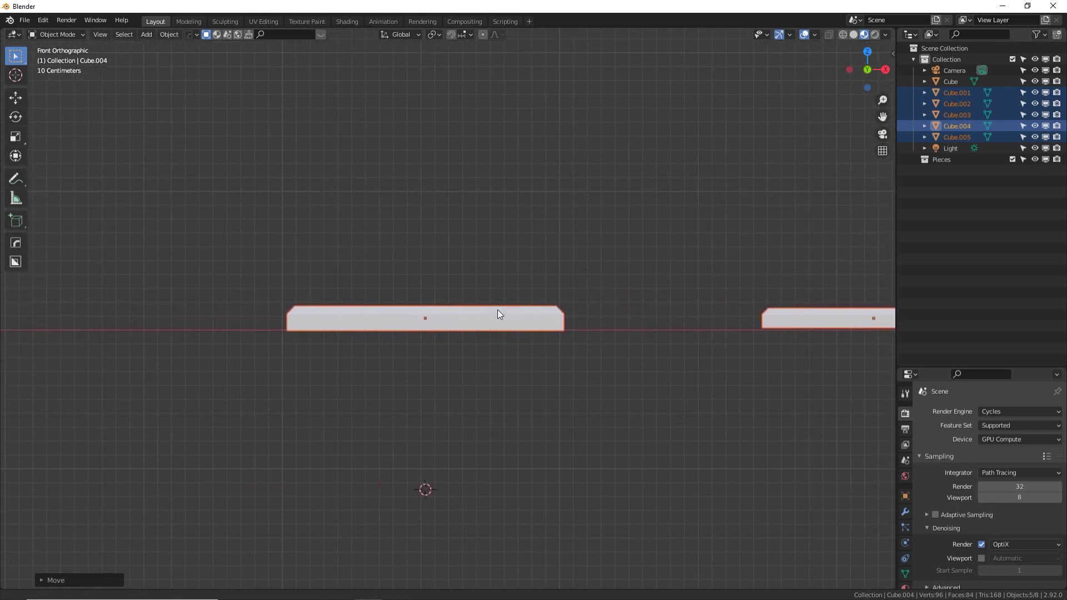
pyautogui.press('Tab')
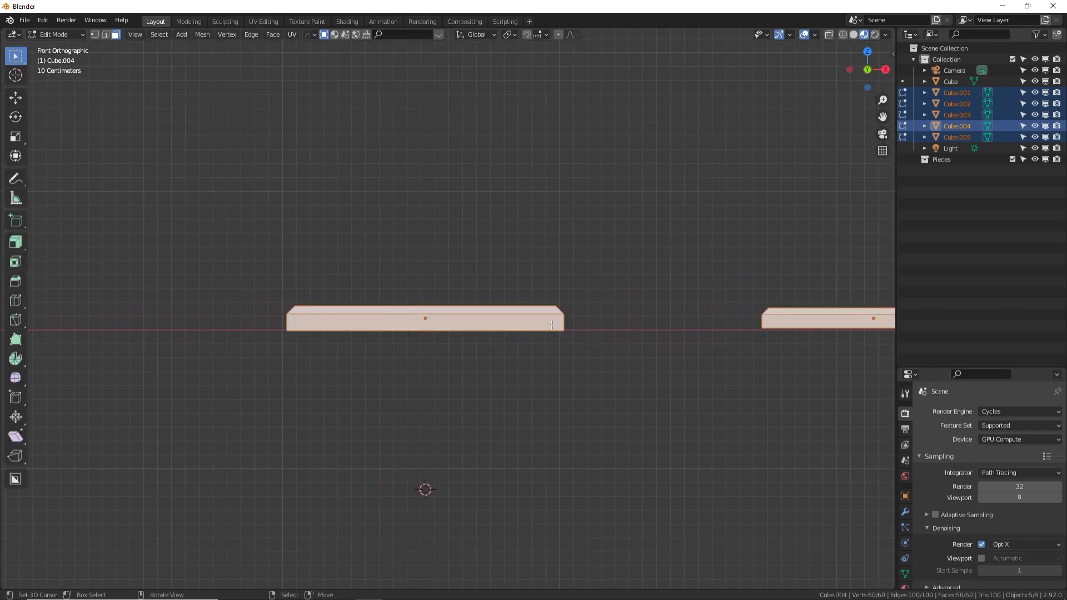
pyautogui.press('g')
pyautogui.press('z')
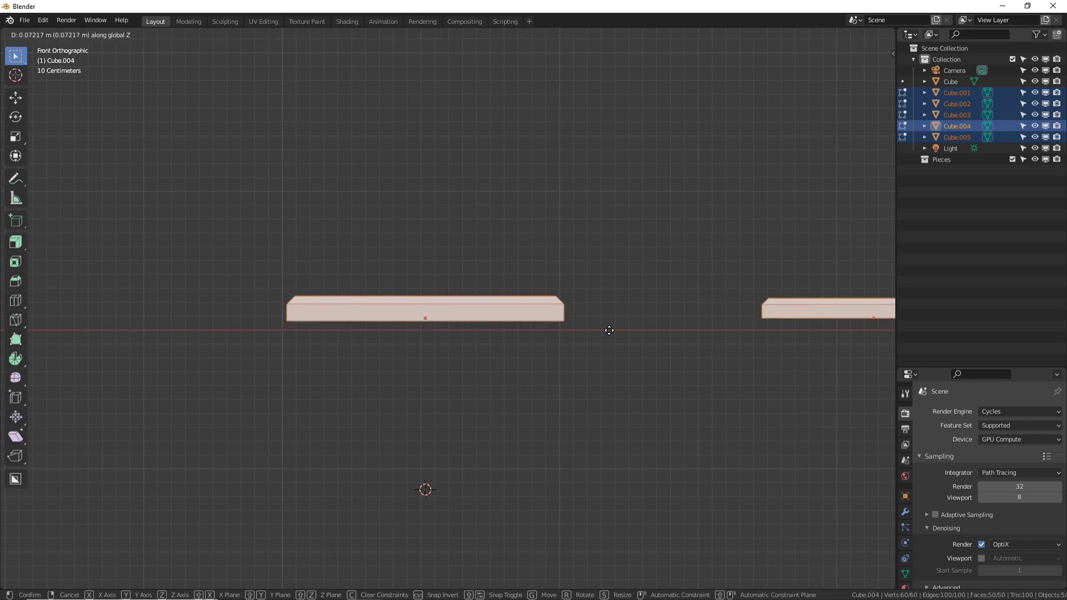
pyautogui.click(614, 329)
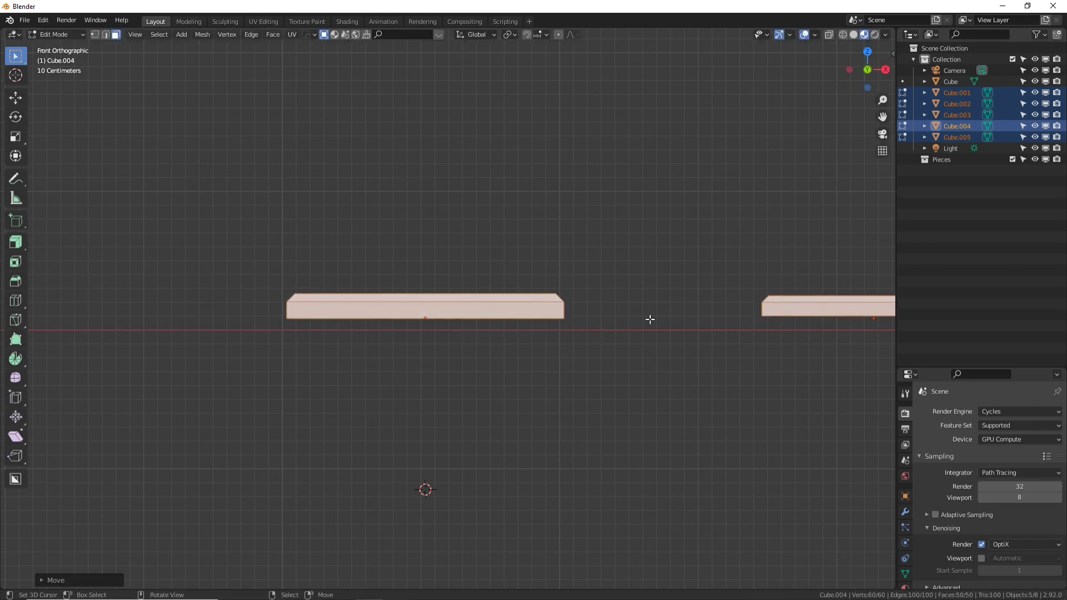
# Lower only the second plate's linked mesh slightly along Z so its base meets its origin
pyautogui.keyDown('shift'); pyautogui.moveTo(650, 316); pyautogui.dragTo(534, 318, button='middle'); pyautogui.keyUp('shift')
pyautogui.scroll(-1, 534, 319)
pyautogui.click(204, 318)
pyautogui.hotkey('ctrl', 'l')
pyautogui.press('g')
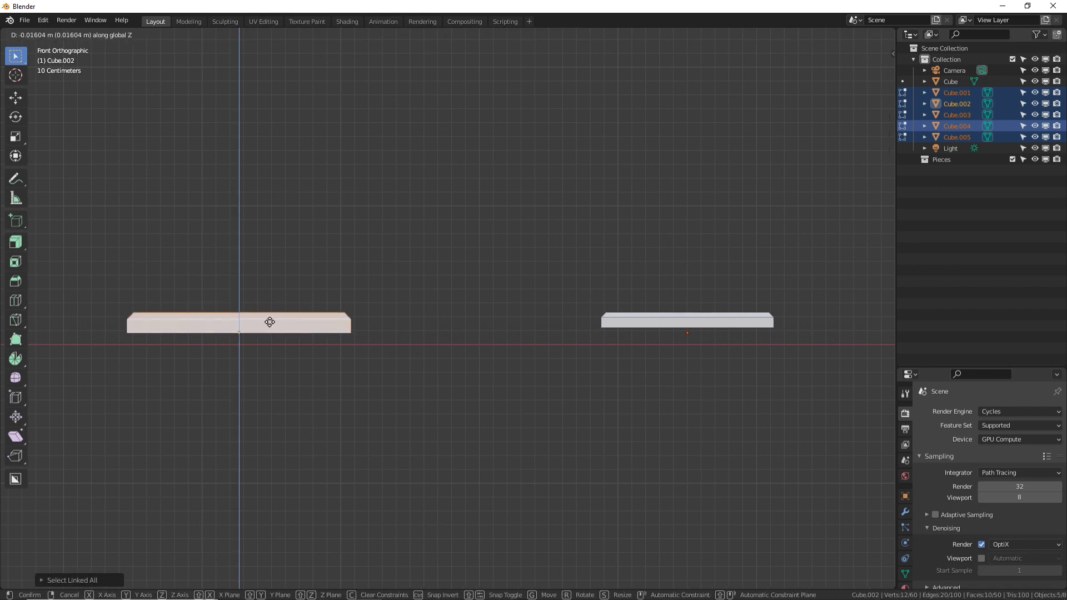
pyautogui.click(269, 319)
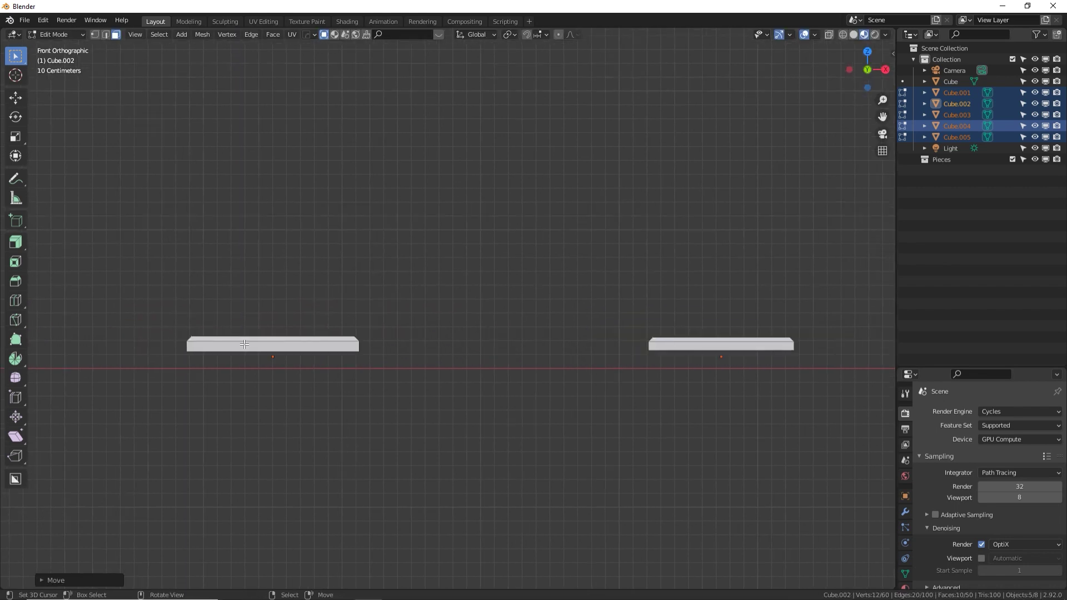
# Lower the whole mesh of the third plate along Z by about 0.04 m so its base meets its origin
pyautogui.press('Tab')
pyautogui.click(286, 350)
pyautogui.press('Tab')
pyautogui.press('a')
pyautogui.press('g')
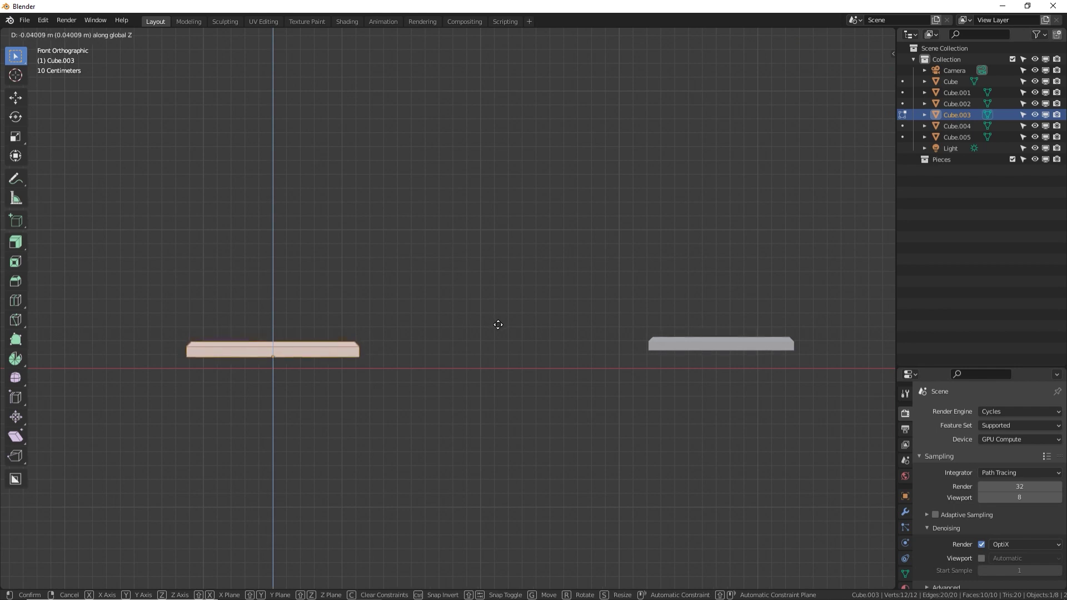
pyautogui.click(494, 319)
pyautogui.keyDown('ctrl'); pyautogui.scroll(-5, 425, 340); pyautogui.keyUp('ctrl')
pyautogui.press('Tab')
# Enable Affect Only Origins, raise the fourth plate's origin along Z to the plate's base, and select the fifth plate
pyautogui.click(432, 348)
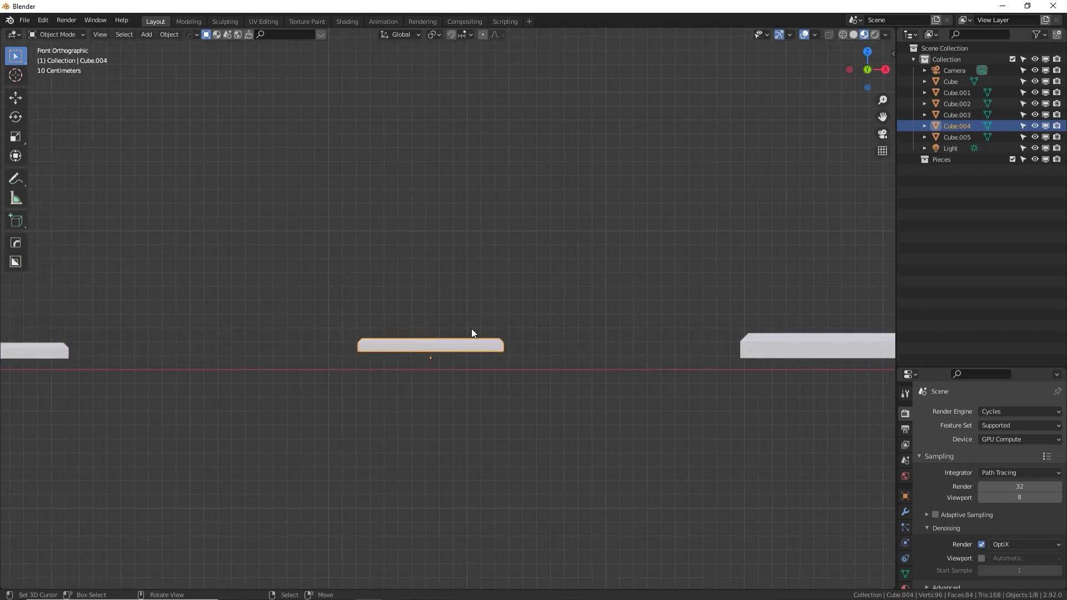
pyautogui.press('n')
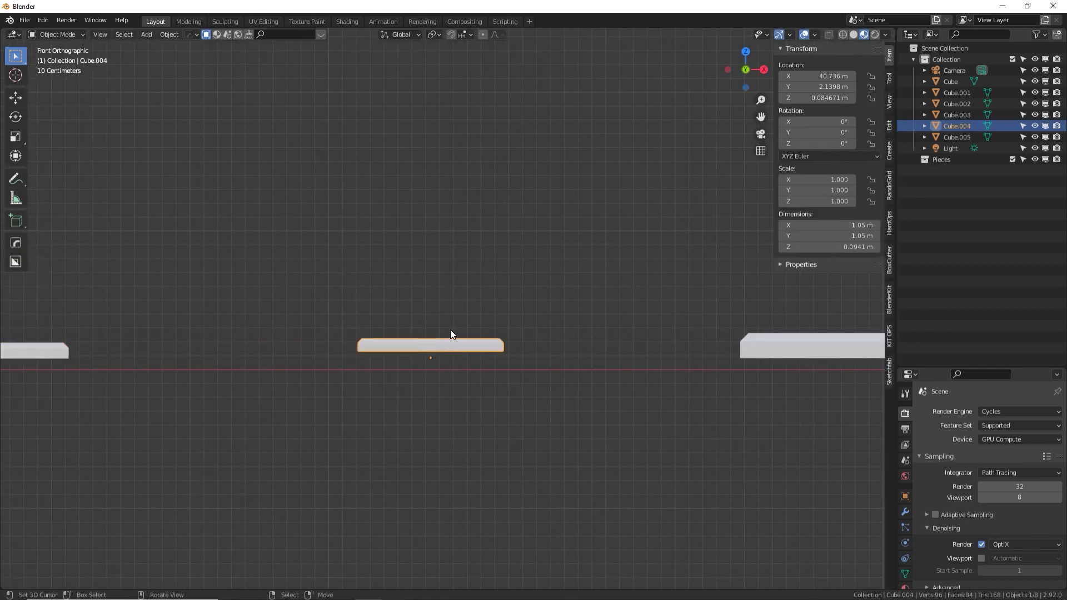
pyautogui.click(888, 82)
pyautogui.click(834, 129)
pyautogui.hotkey('shift', 'space')
pyautogui.press('g')
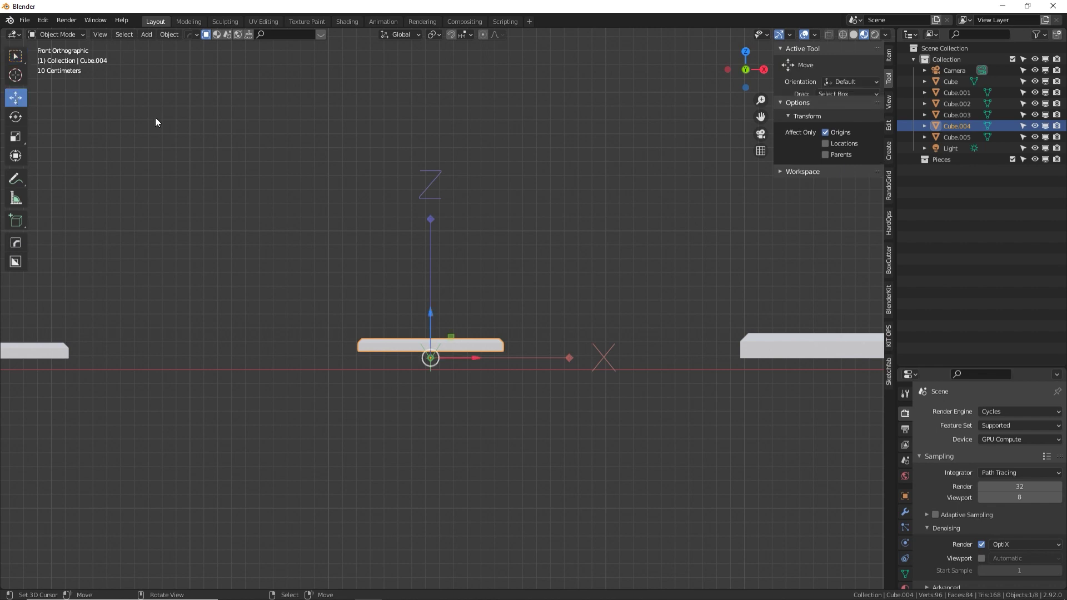
pyautogui.press('g')
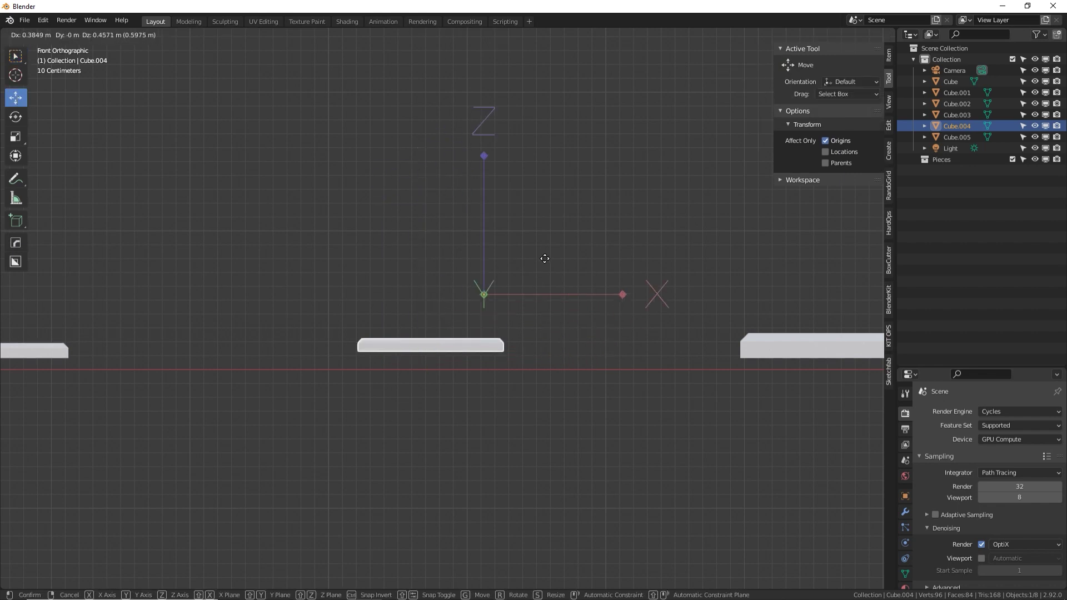
pyautogui.press('Escape')
pyautogui.moveTo(433, 318); pyautogui.dragTo(433, 312)
pyautogui.keyDown('shift'); pyautogui.moveTo(504, 305); pyautogui.dragTo(316, 315, button='middle'); pyautogui.keyUp('shift')
pyautogui.click(469, 326)
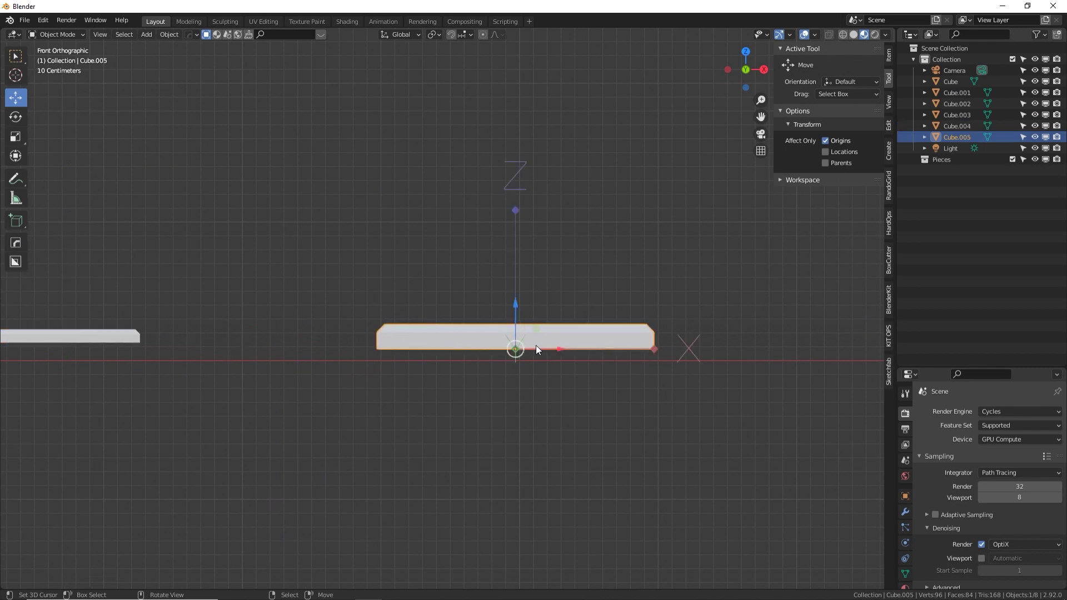
# Place the 3D cursor on the first plate in top view and add a new cube there
pyautogui.moveTo(430, 343); pyautogui.dragTo(559, 382, button='middle')
pyautogui.press('KP_7')
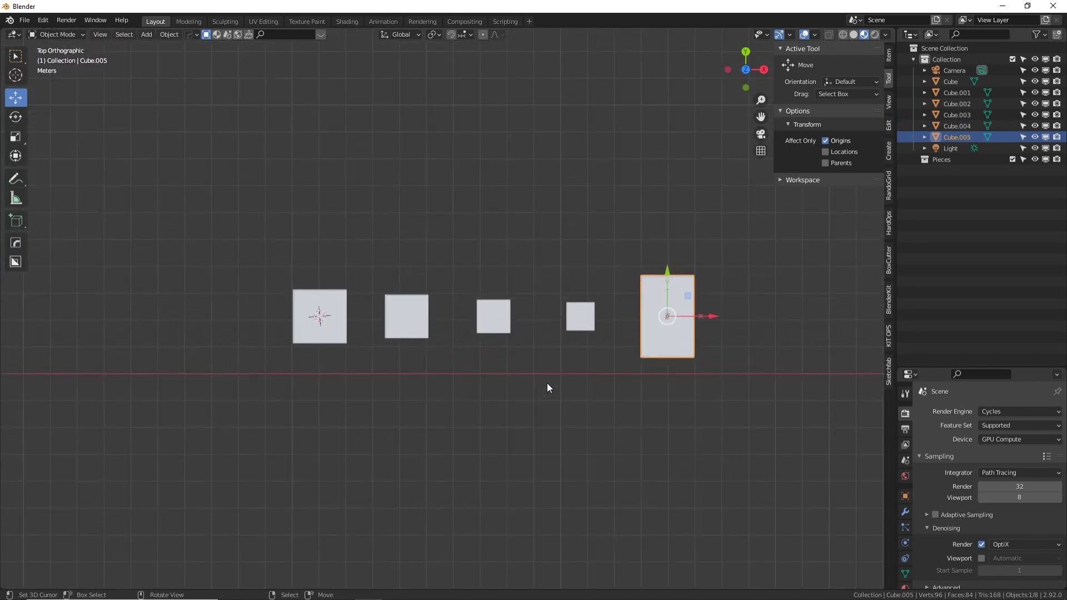
pyautogui.keyDown('shift'); pyautogui.rightClick(332, 324); pyautogui.keyUp('shift')
pyautogui.hotkey('shift', 'a')
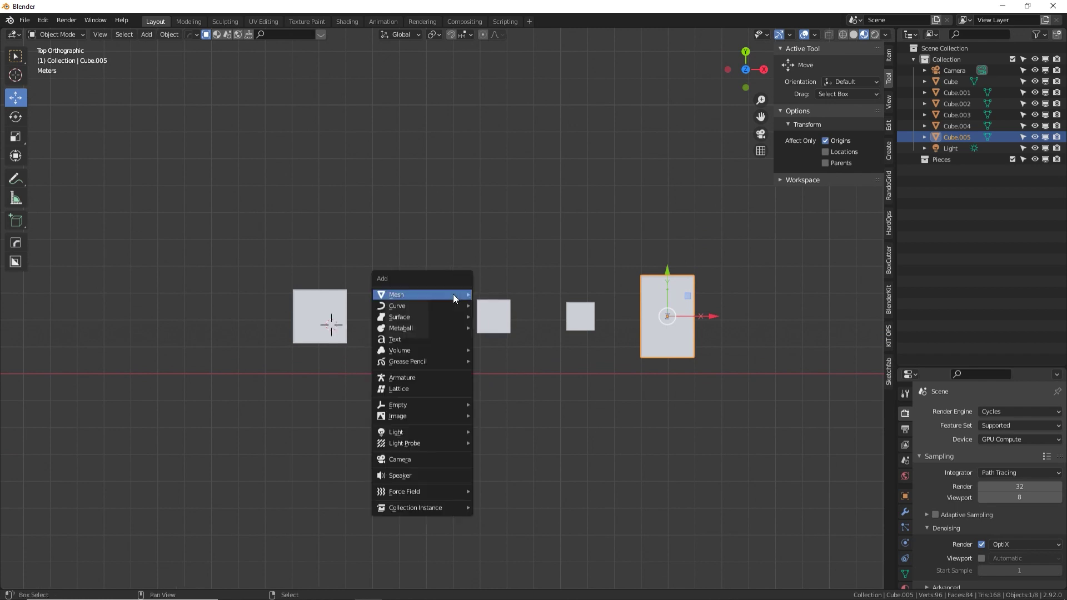
pyautogui.moveTo(467, 293)
pyautogui.click(506, 305)
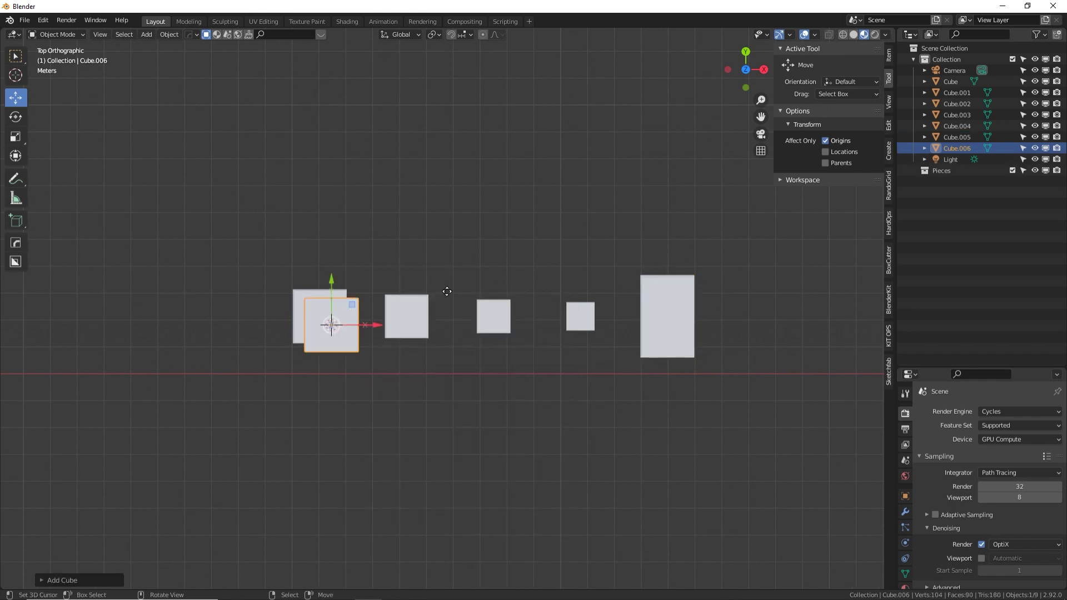
pyautogui.press('g')
pyautogui.press('Escape')
pyautogui.press('g')
pyautogui.press('Escape')
# Move the new cube clear of the plates, in front of the first plate in the row
pyautogui.press('g')
pyautogui.click(403, 357)
pyautogui.moveTo(403, 356); pyautogui.dragTo(500, 311, button='middle')
# Flatten the cube's mesh along Z and narrow it along X into a thin rectangular plate
pyautogui.press('Tab')
pyautogui.press('s')
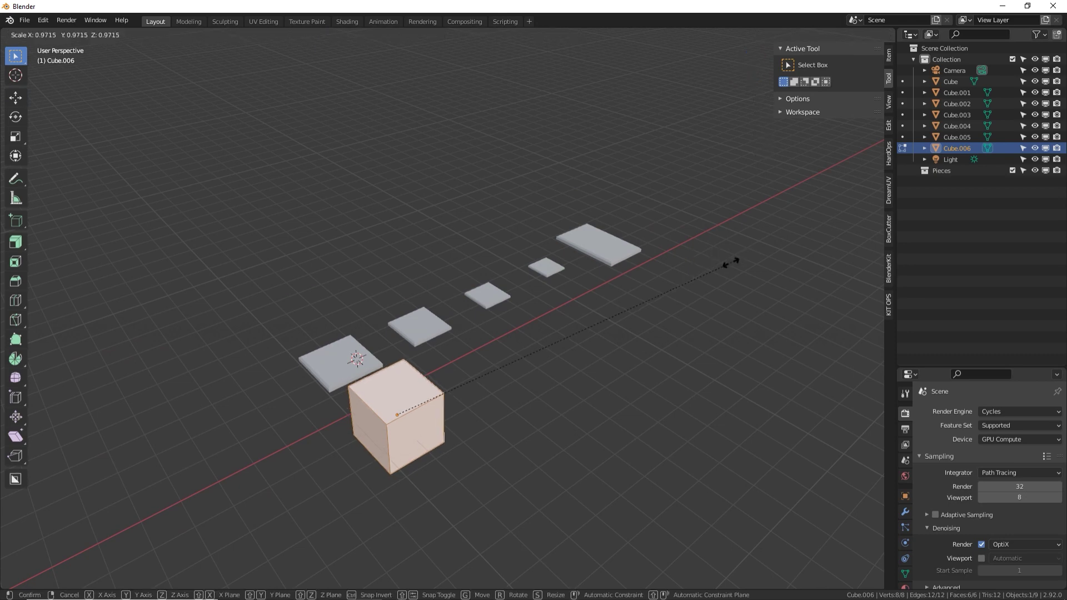
pyautogui.press('z')
pyautogui.rightClick(422, 401)
pyautogui.press('s')
pyautogui.press('x')
pyautogui.click(510, 387)
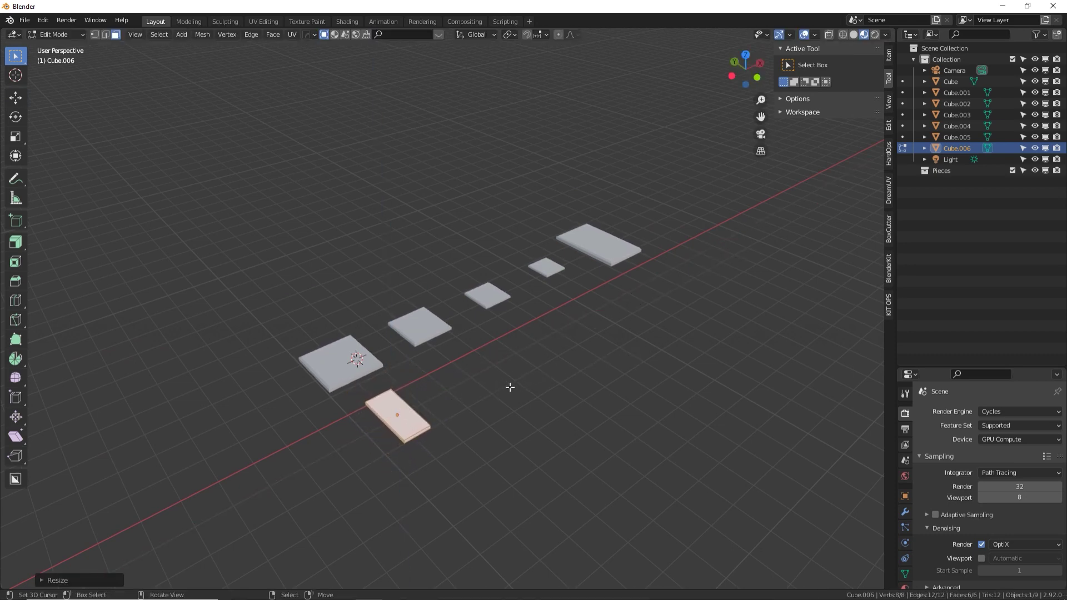
# Inset the rectangular plate's top face slightly and extrude the inner face upward as a raised step
pyautogui.click(412, 419)
pyautogui.press('KP_Decimal')
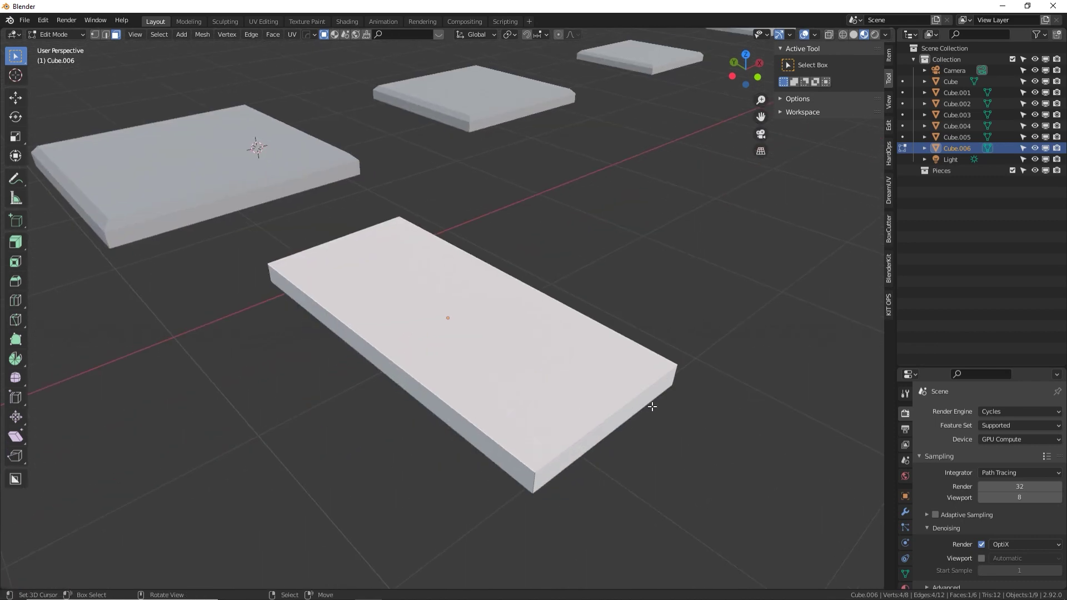
pyautogui.press('i')
pyautogui.click(703, 403)
pyautogui.press('e')
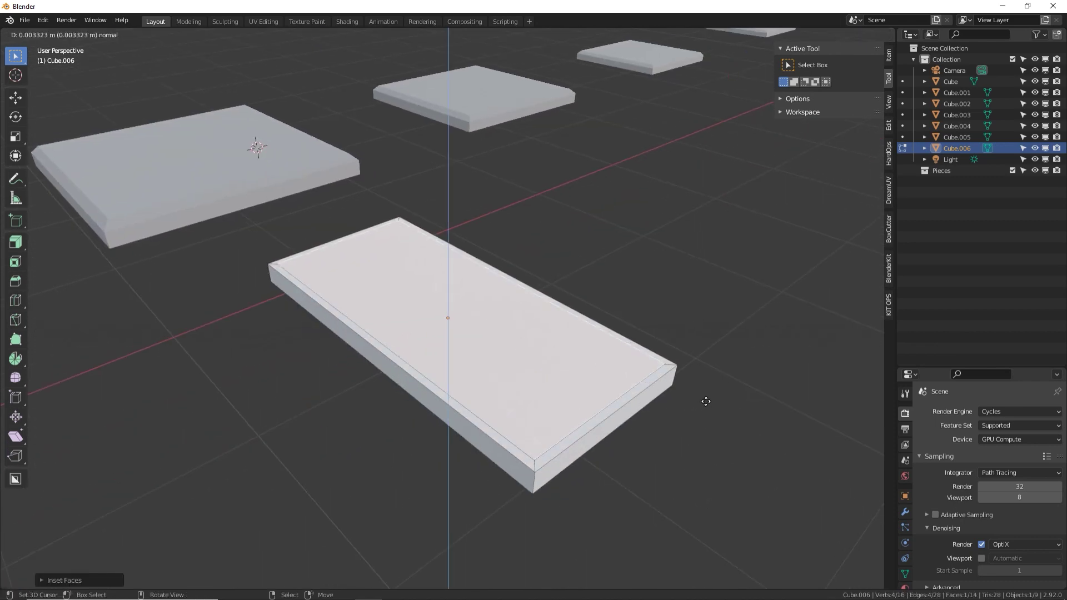
pyautogui.click(707, 397)
# Inset the raised top face again and extrude it downward to form a recess with a thin rim
pyautogui.press('i')
pyautogui.click(769, 393)
pyautogui.press('e')
pyautogui.click(767, 398)
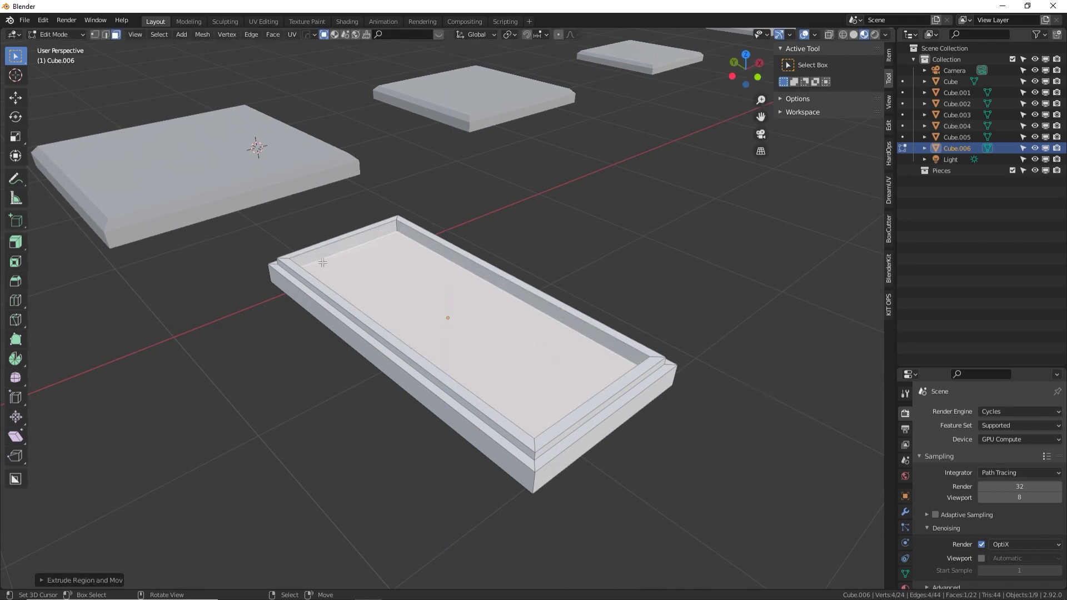
# Duplicate the recess's short inner end face, offset it into the recess and extrude it into a thin slat
pyautogui.moveTo(425, 258); pyautogui.dragTo(337, 263, button='middle')
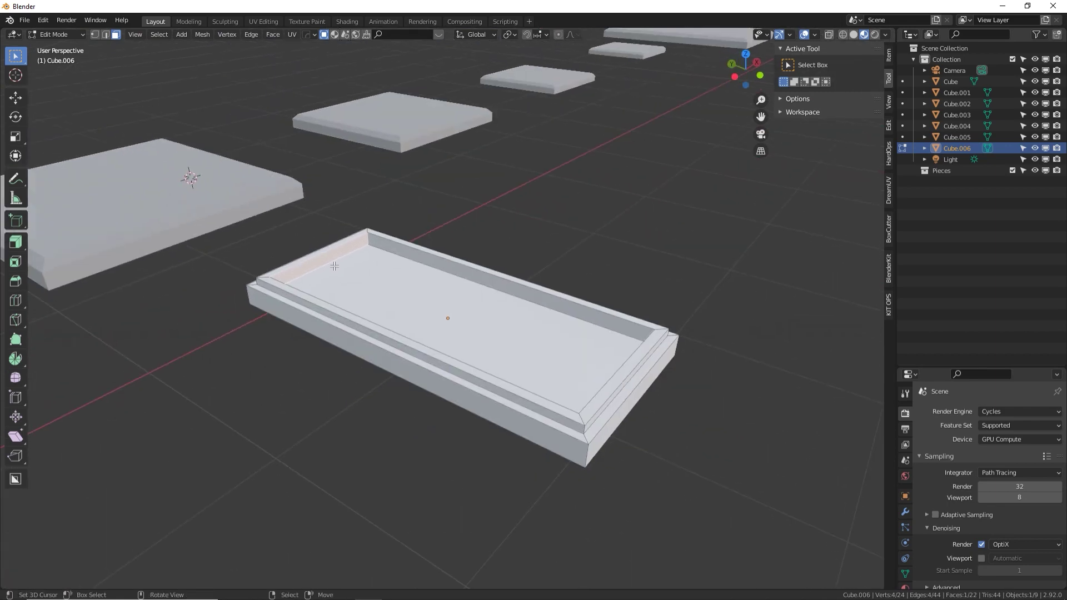
pyautogui.hotkey('shift', 'd')
pyautogui.press('x')
pyautogui.click(371, 261)
pyautogui.press('e')
pyautogui.click(393, 266)
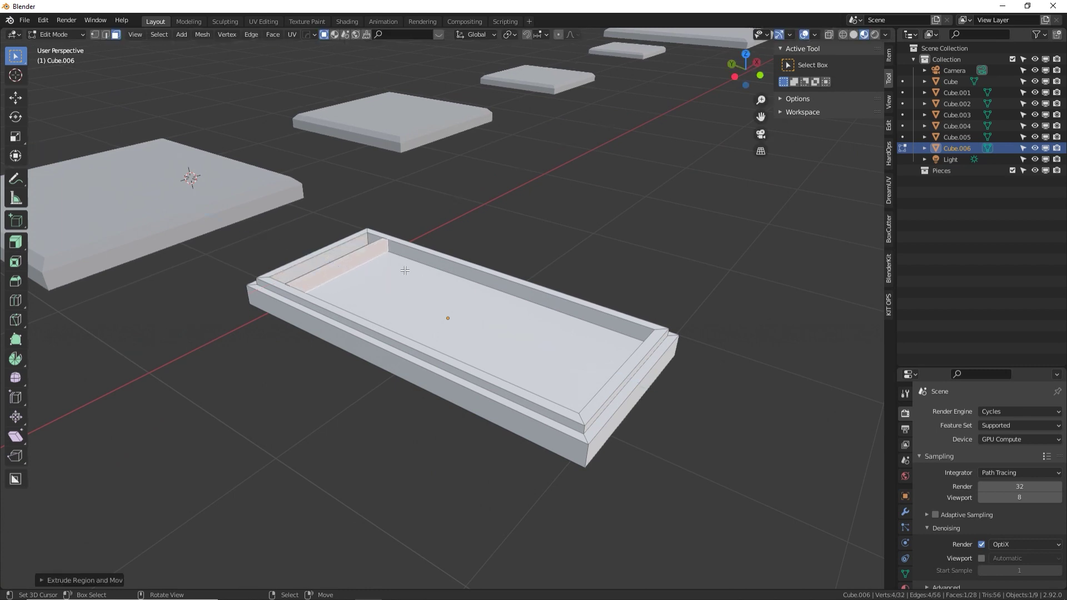
# Duplicate the linked slat about 0.11 m along negative Y and repeat the duplication along the recess to form a vent grille
pyautogui.press('ctrl')
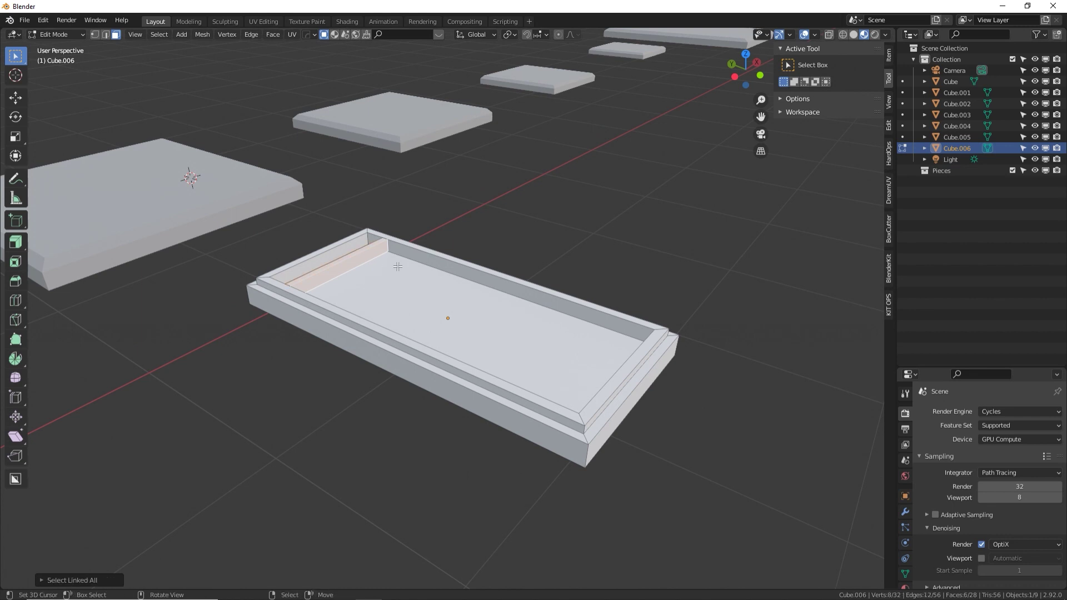
pyautogui.press('e')
pyautogui.press('y')
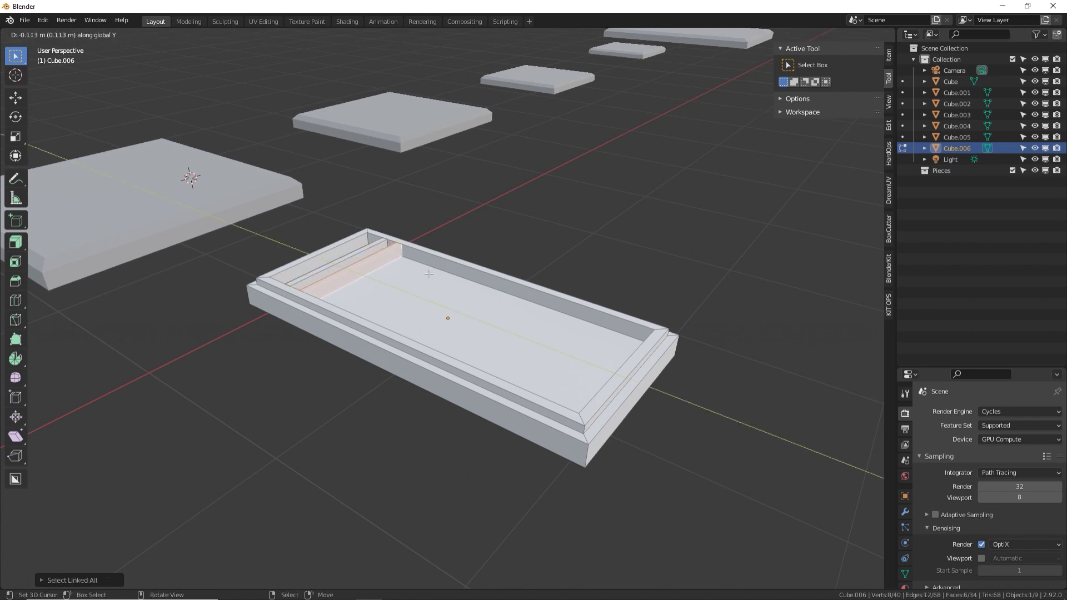
pyautogui.click(428, 275)
pyautogui.hotkey('shift', 'r')
pyautogui.hotkey('shift', 'r')
pyautogui.hotkey('shift', 'r')
pyautogui.hotkey('shift', 'r')
pyautogui.hotkey('shift', 'r')
pyautogui.hotkey('shift', 'r')
pyautogui.hotkey('shift', 'r')
pyautogui.hotkey('shift', 'r')
pyautogui.hotkey('shift', 'r')
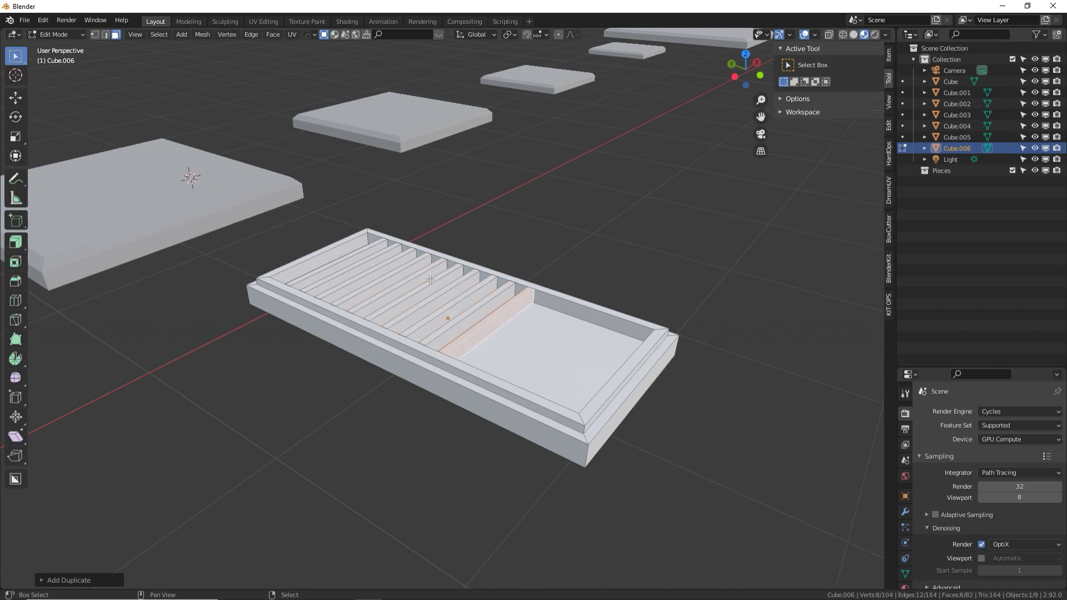
pyautogui.moveTo(430, 280); pyautogui.dragTo(620, 258, button='middle')
pyautogui.click(620, 258)
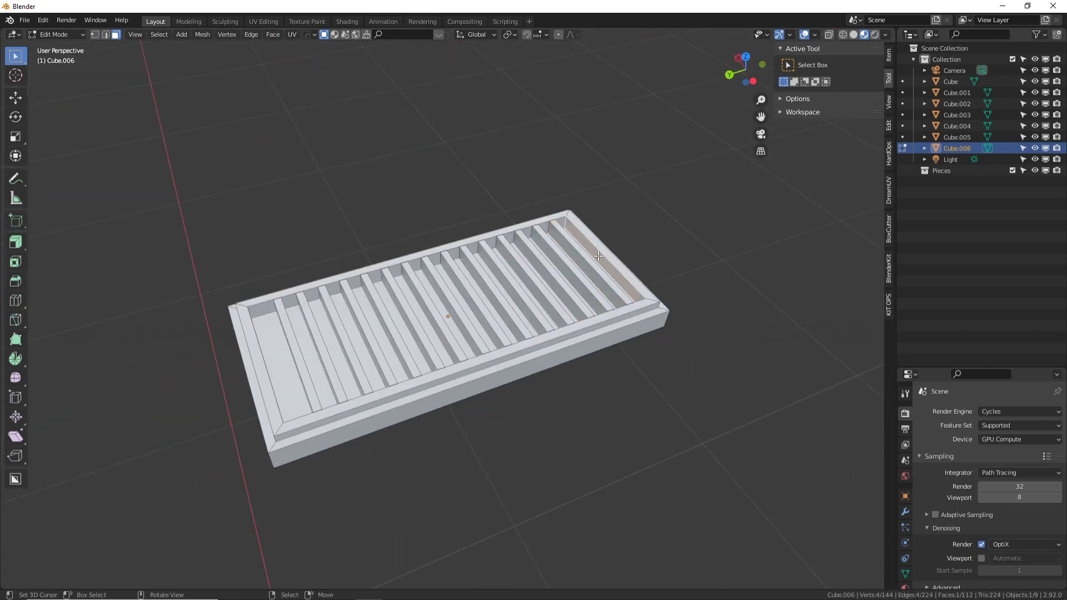
# Move the finished vent piece in object mode and top view to a spot in front of the second plate
pyautogui.press('Tab')
pyautogui.moveTo(364, 312)
pyautogui.mouseDown(button='middle')
pyautogui.moveTo(364, 355)
pyautogui.moveTo(350, 333)
pyautogui.moveTo(364, 312)
pyautogui.mouseUp(button='middle')
pyautogui.press('KP_7')
pyautogui.press('g')
pyautogui.click(573, 288)
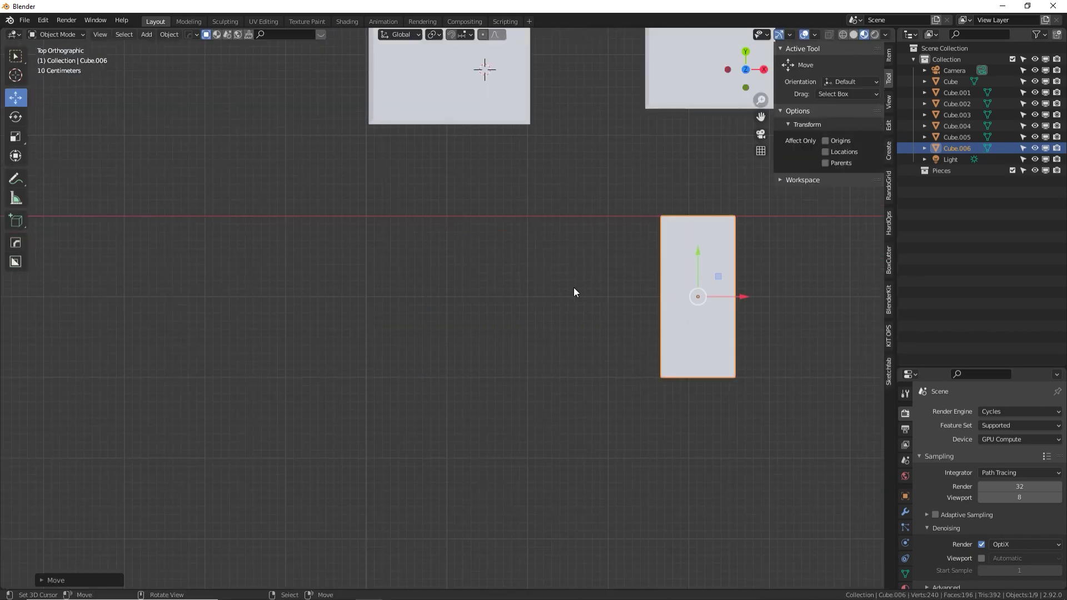
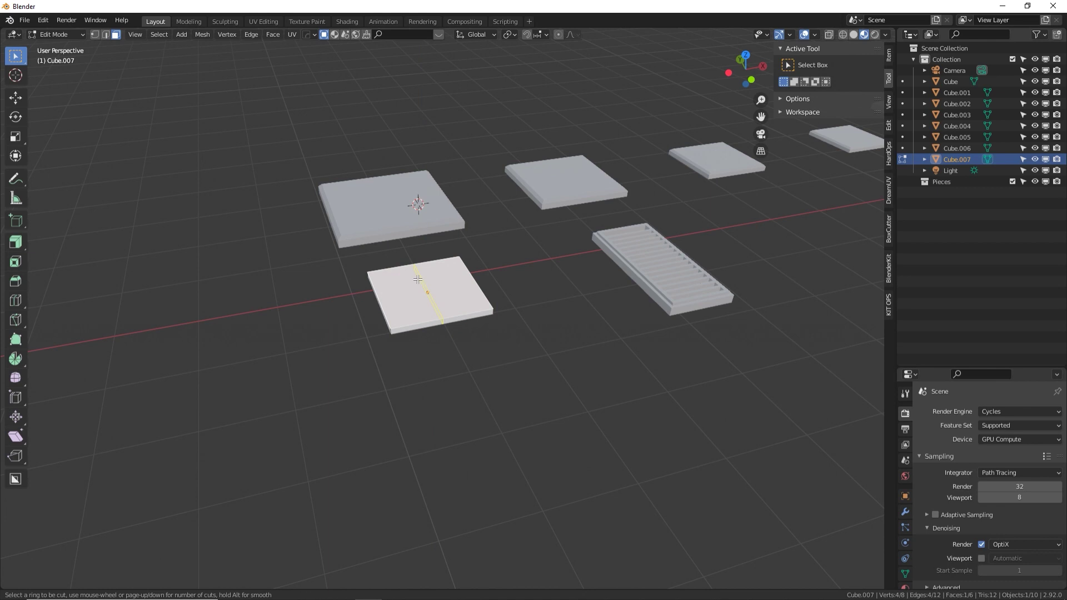
# Add two evenly spaced, unslid loop cuts running front to back across the small plate
pyautogui.scroll(1, 418, 278)
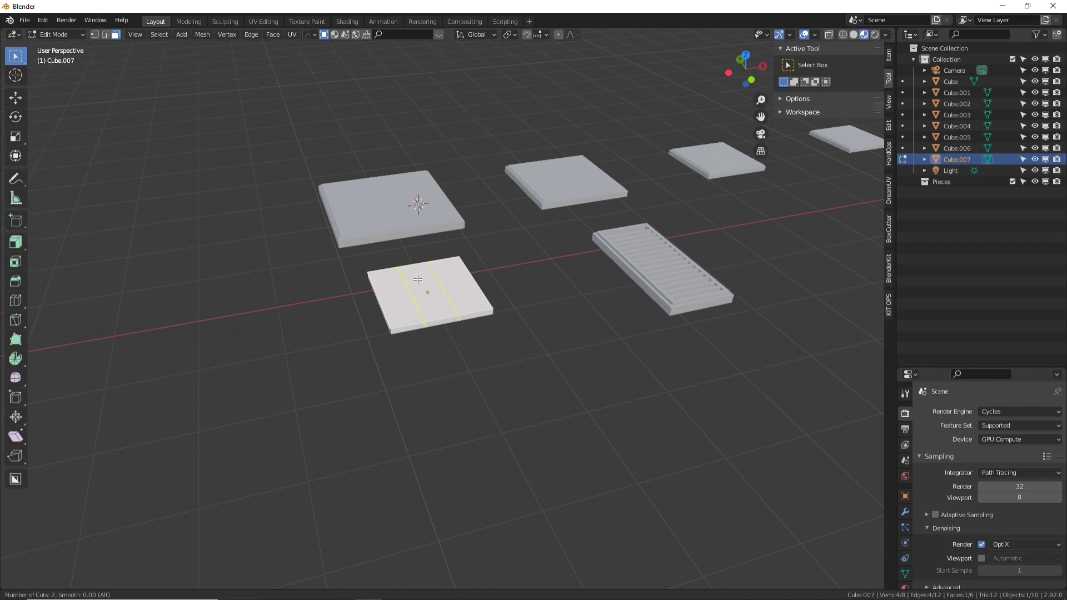
pyautogui.click(418, 279)
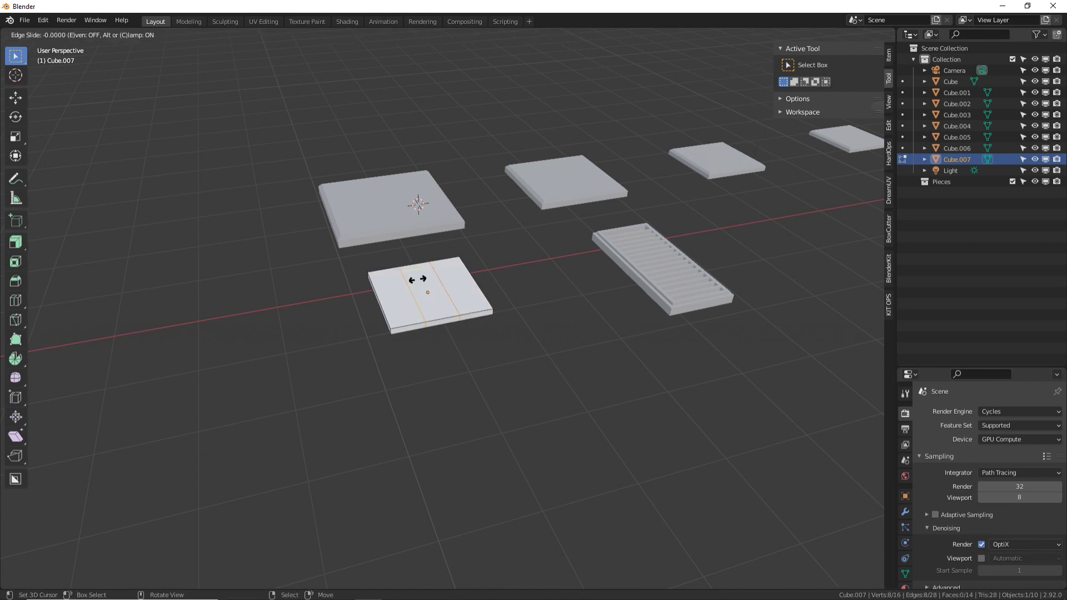
pyautogui.click(418, 279)
pyautogui.press('KP_Decimal')
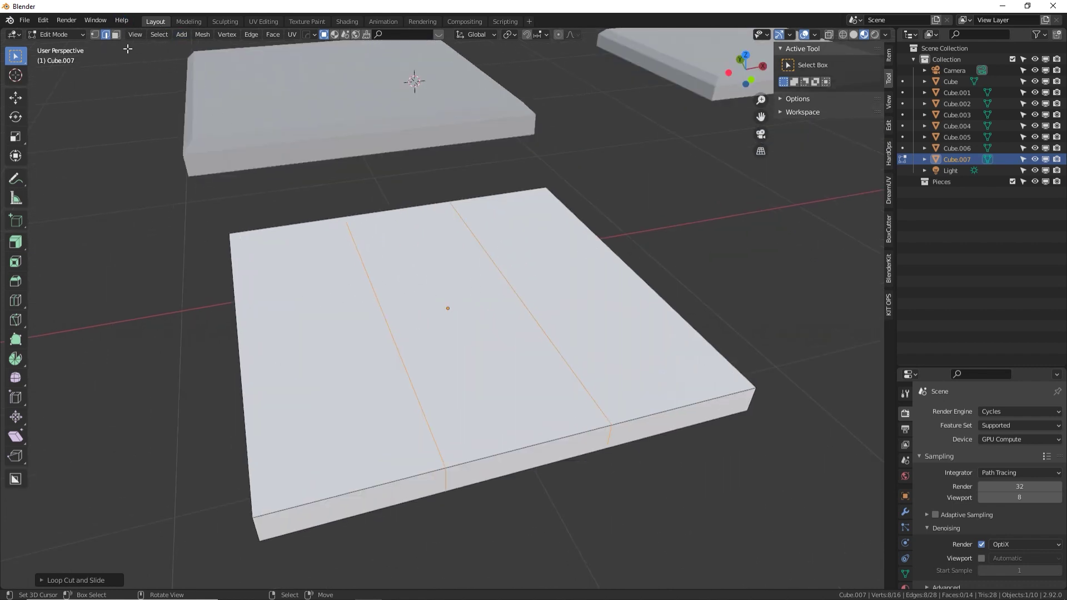
# Bevel the two top cut edges about 0.1 m wide with 3 segments to form two strips across the plate
pyautogui.hotkey('ctrl', 'b')
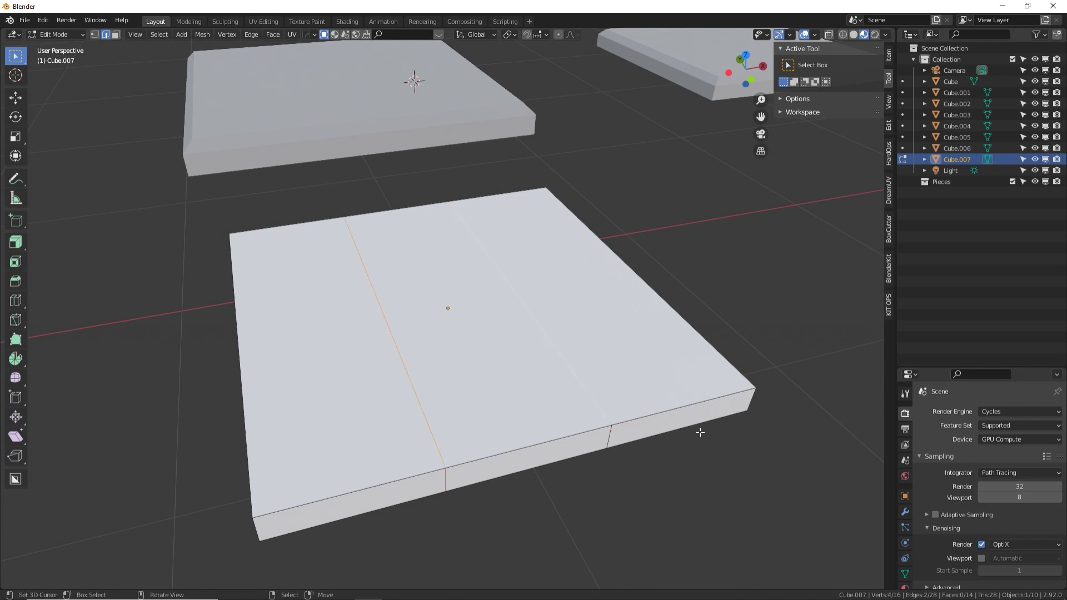
pyautogui.scroll(1, 728, 443)
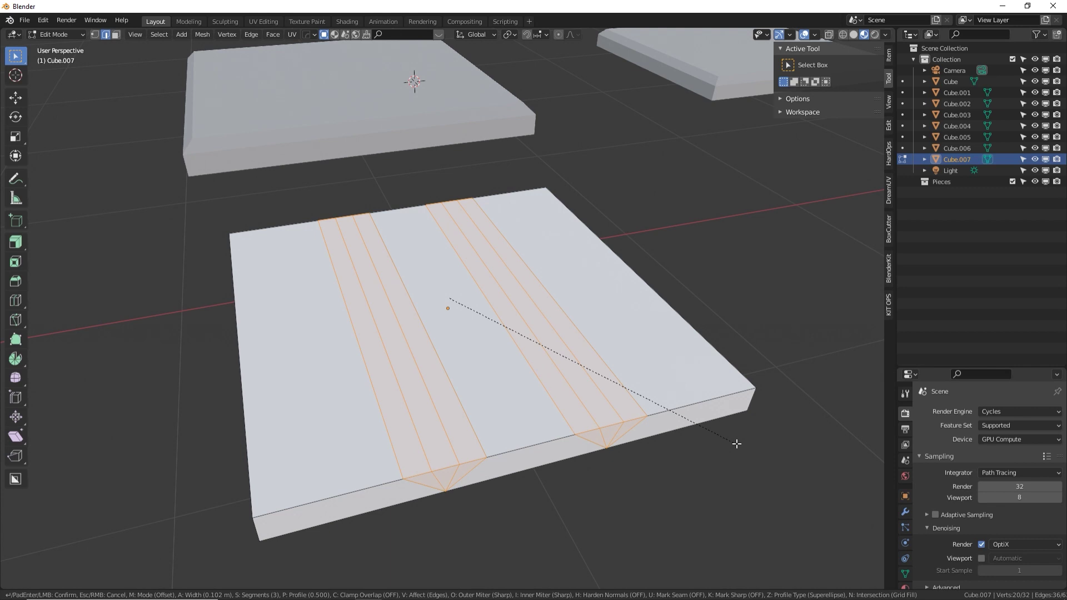
pyautogui.click(736, 444)
# Reduce the selection to the middle face of each beveled strip and raise them about 0.05 m along Z as two ridges
pyautogui.press('ctrl+KP_Subtract')
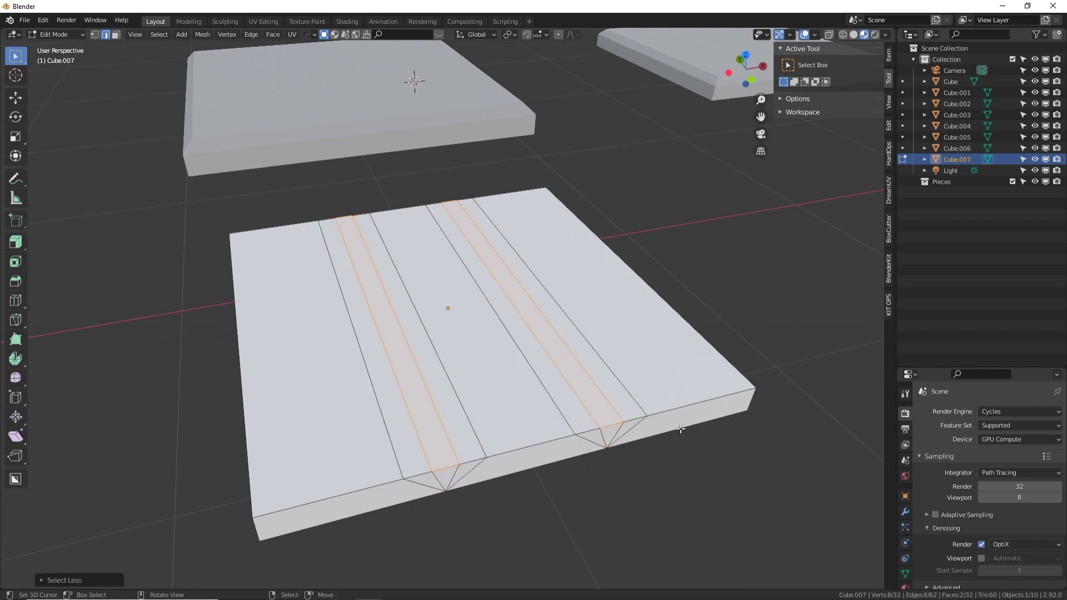
pyautogui.press('g')
pyautogui.press('z')
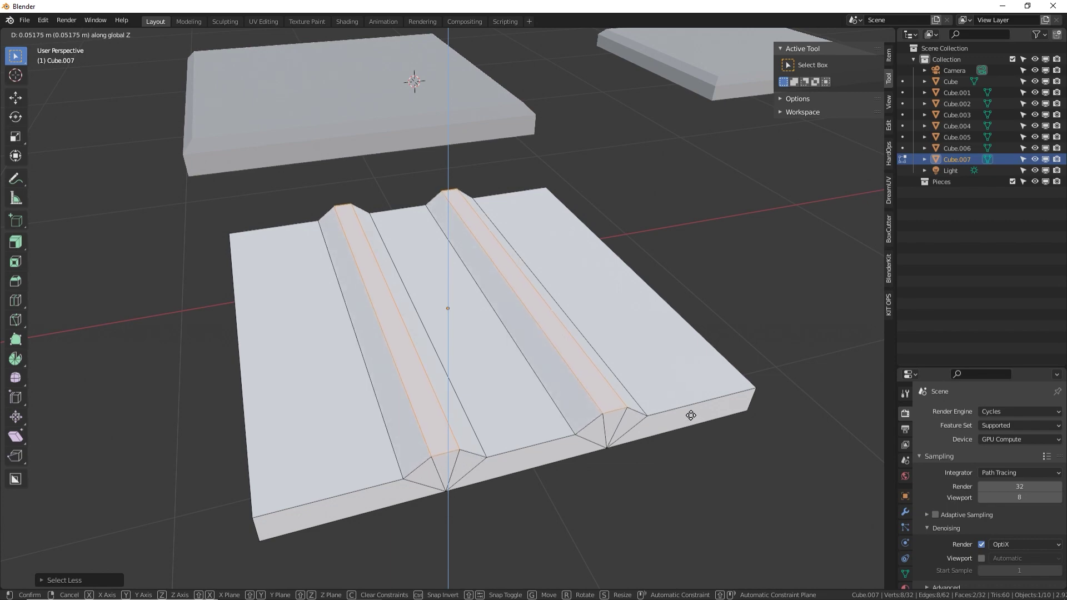
pyautogui.click(690, 415)
pyautogui.moveTo(690, 415); pyautogui.dragTo(628, 408, button='middle')
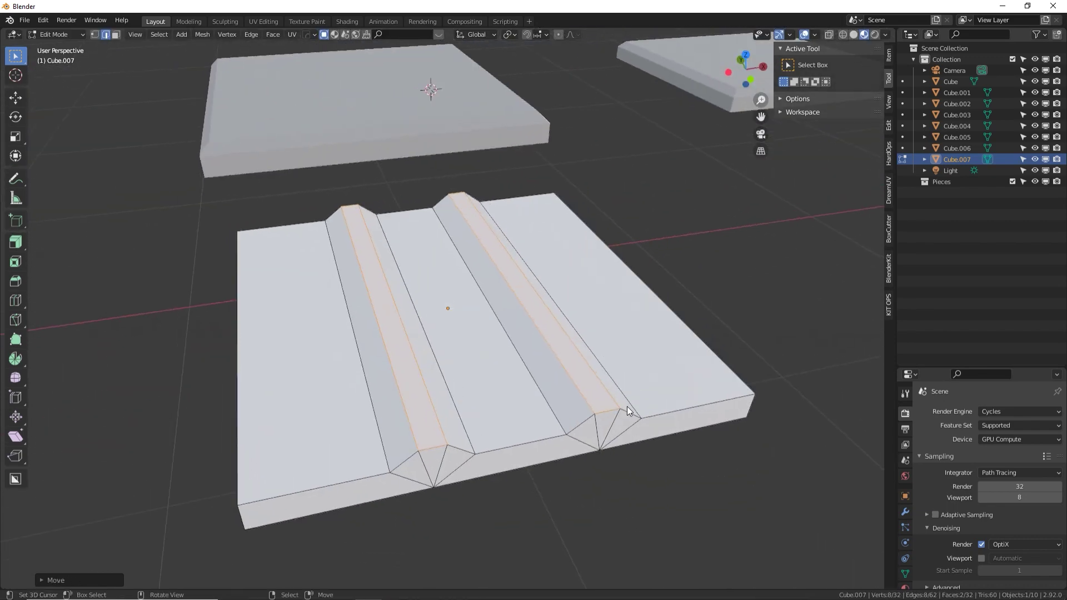
pyautogui.press('Tab')
pyautogui.scroll(-6, 627, 406)
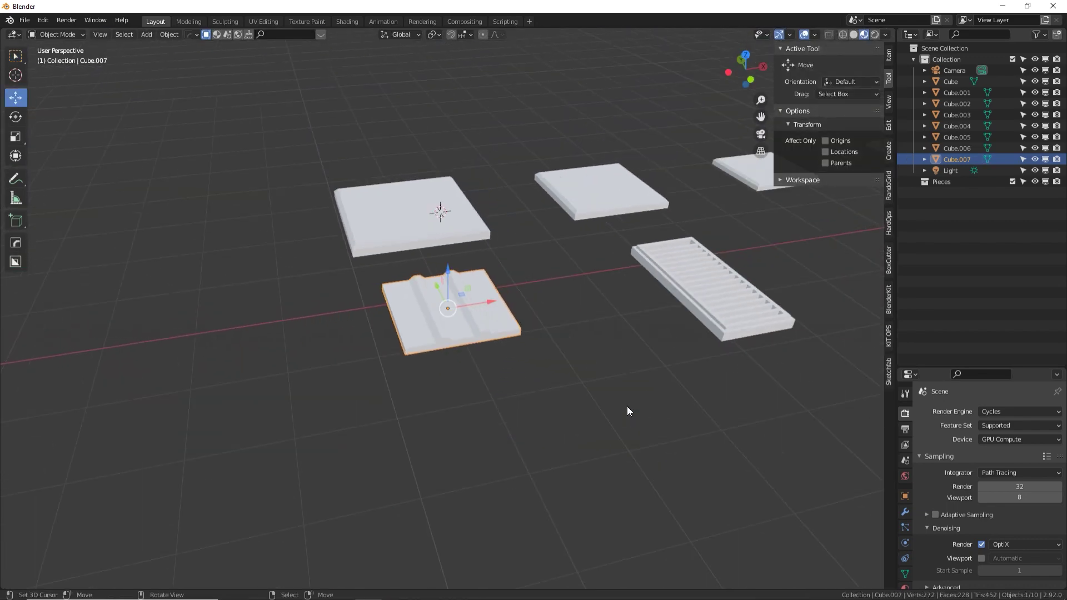
# Bevel the ridged panel's outer top edges about 0.02 m with a single segment and return to object mode
pyautogui.scroll(6, 627, 408)
pyautogui.press('Tab')
pyautogui.keyDown('alt'); pyautogui.click(583, 391); pyautogui.keyUp('alt')
pyautogui.moveTo(583, 391); pyautogui.dragTo(466, 225, button='middle')
pyautogui.keyDown('alt'); pyautogui.keyDown('shift'); pyautogui.click(592, 339); pyautogui.keyUp('shift'); pyautogui.keyUp('alt')
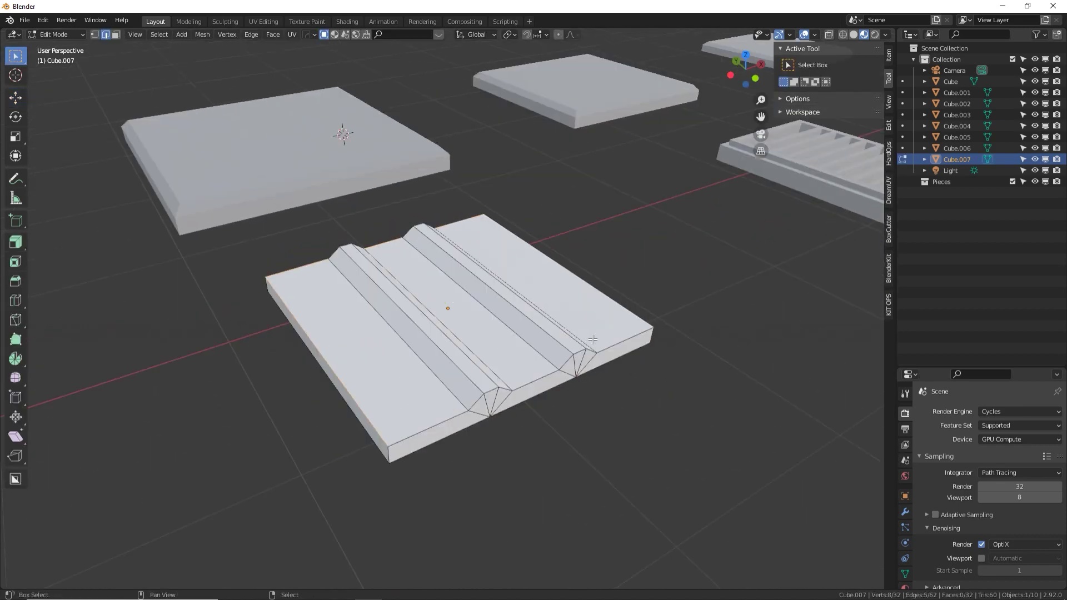
pyautogui.hotkey('ctrl', 'b')
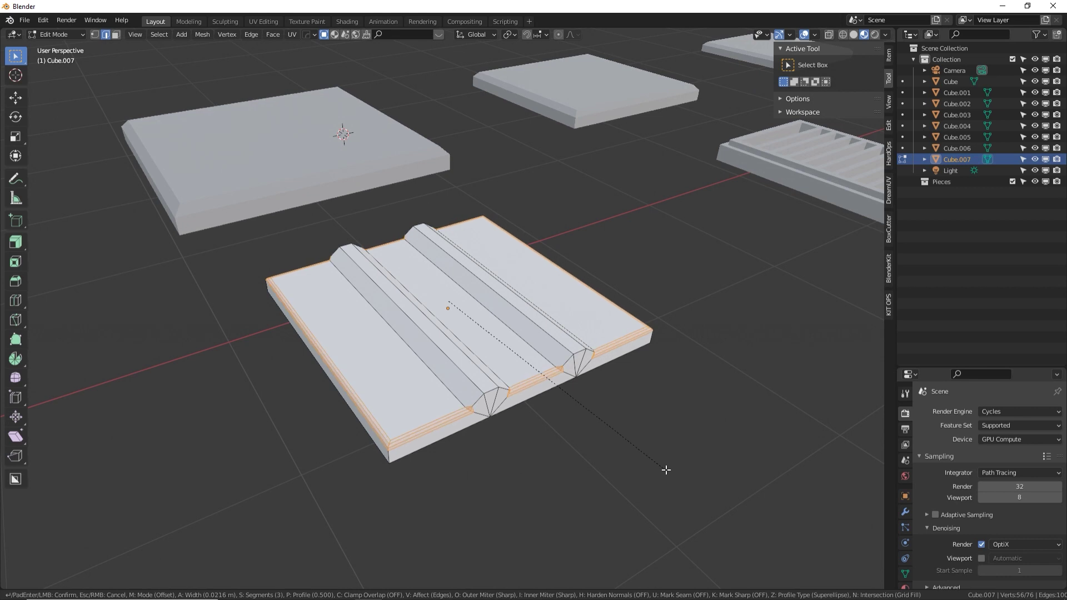
pyautogui.scroll(-2, 666, 469)
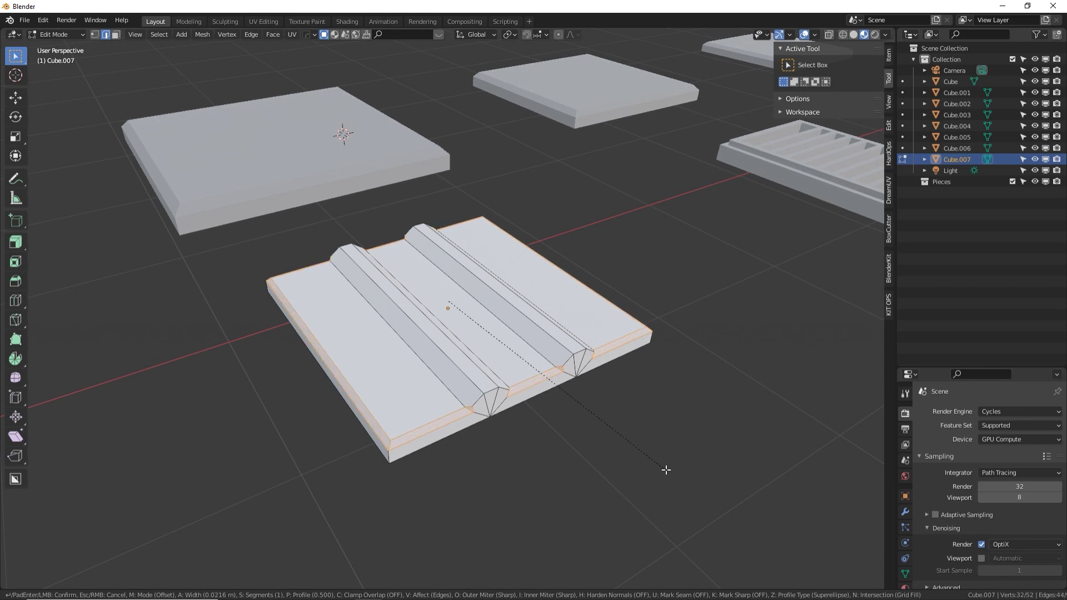
pyautogui.click(666, 470)
pyautogui.press('Tab')
pyautogui.scroll(-3, 711, 431)
pyautogui.scroll(-3, 691, 431)
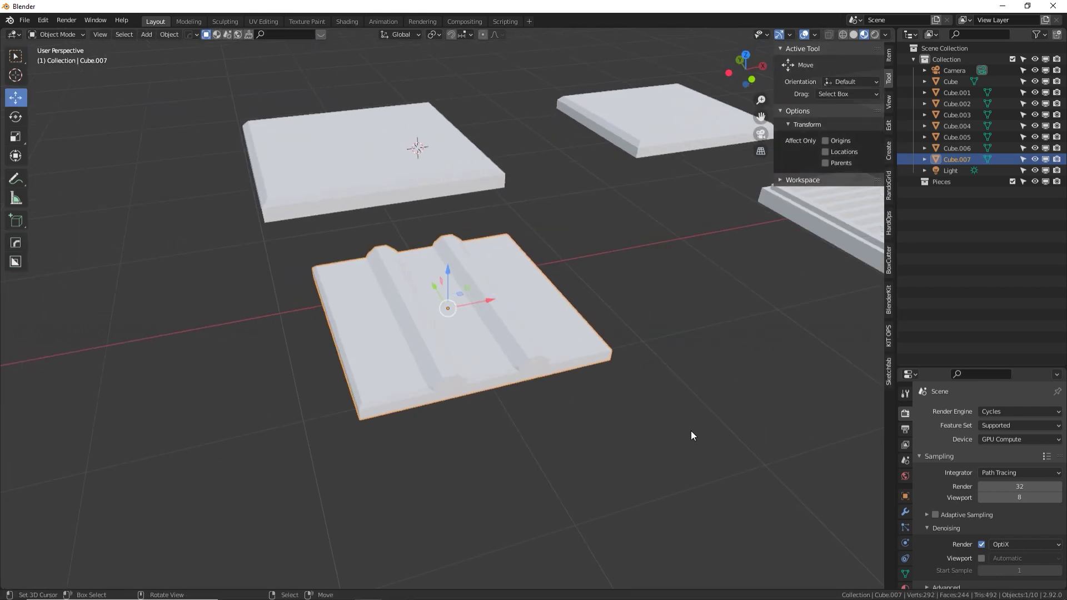
pyautogui.scroll(-2, 691, 431)
# Add a cube in top view and move it beside the vent piece, in front of the third plate
pyautogui.press('KP_7')
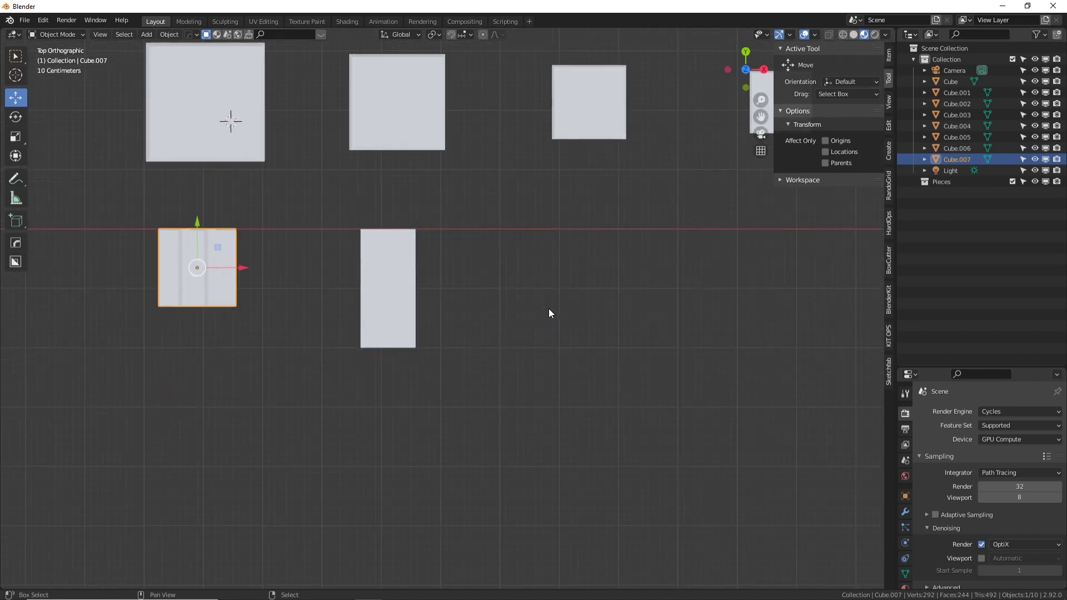
pyautogui.hotkey('shift', 'a')
pyautogui.moveTo(551, 308)
pyautogui.scroll(3, 608, 22)
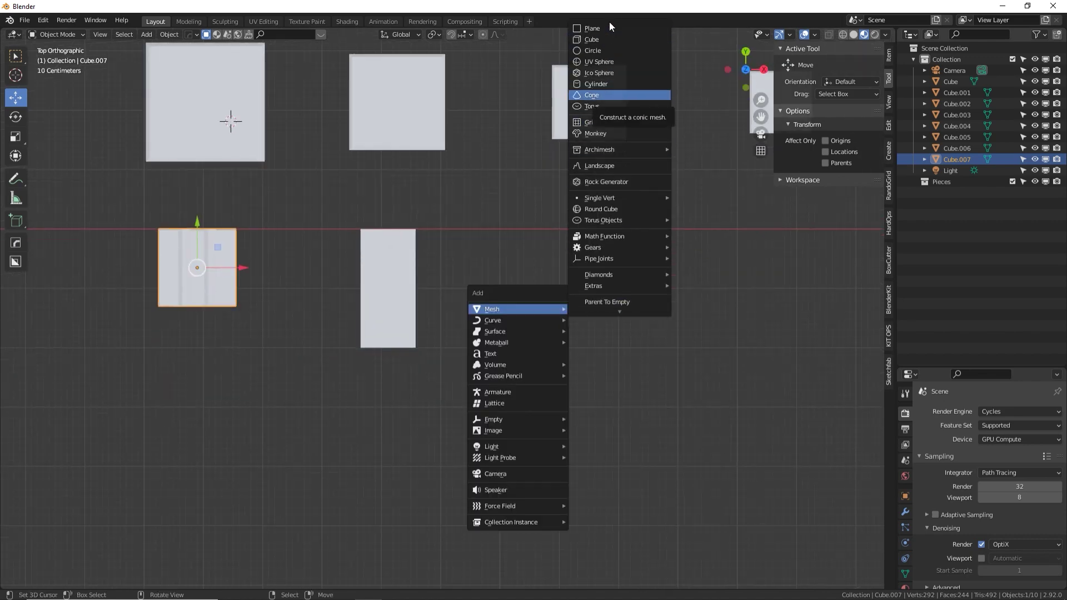
pyautogui.click(611, 38)
pyautogui.press('g')
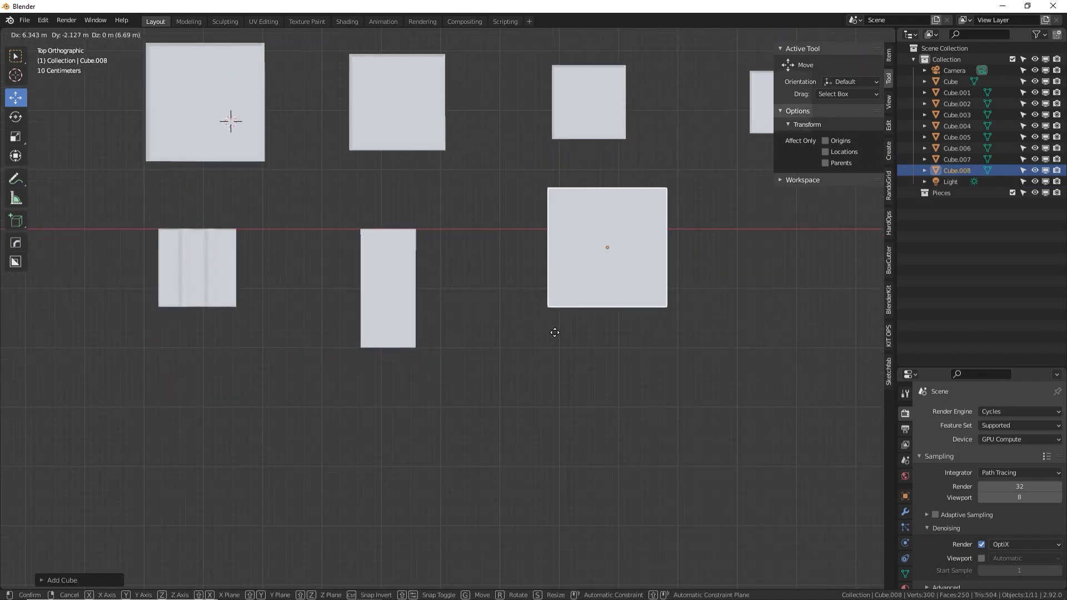
pyautogui.click(698, 357)
pyautogui.moveTo(698, 357); pyautogui.dragTo(702, 312, button='middle')
# Scale the new cube down in edit mode, stretching it along X and thinning it along Z and Y into a flat bar
pyautogui.press('Tab')
pyautogui.press('s')
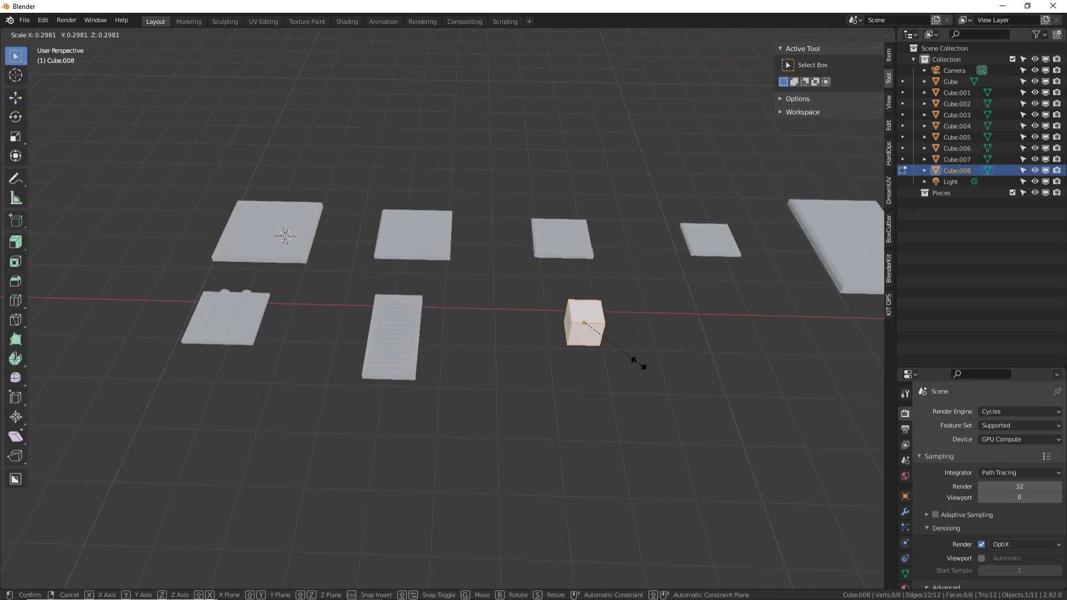
pyautogui.click(649, 375)
pyautogui.press('s')
pyautogui.press('x')
pyautogui.click(683, 386)
pyautogui.press('s')
pyautogui.press('z')
pyautogui.click(607, 349)
pyautogui.press('s')
pyautogui.press('y')
pyautogui.click(624, 341)
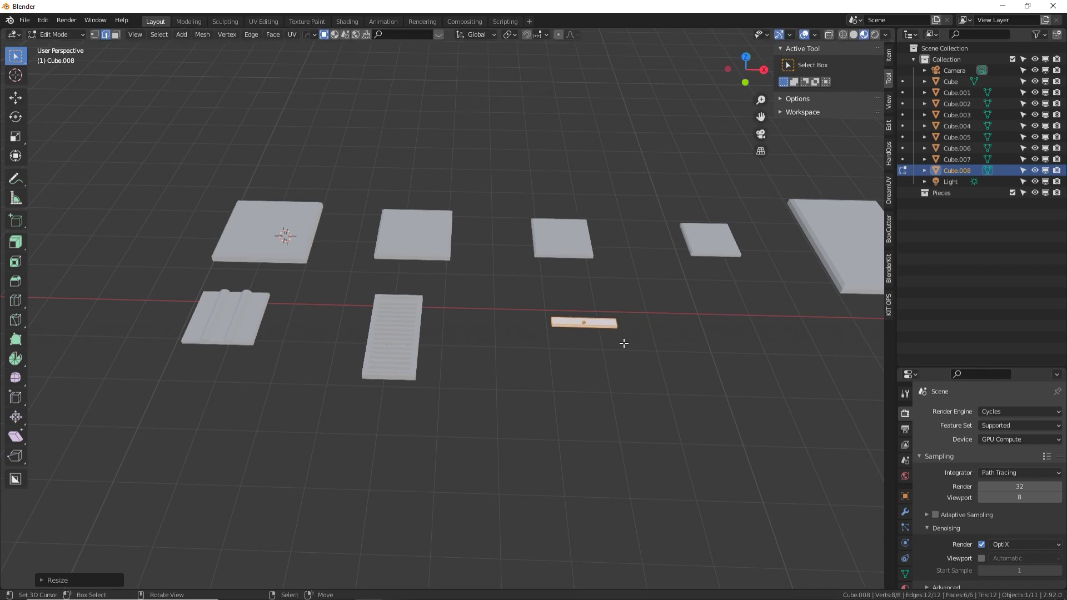
# Duplicate the bar's mesh along the Y axis in top view to make a parallel pair
pyautogui.press('KP_7')
pyautogui.press('KP_Decimal')
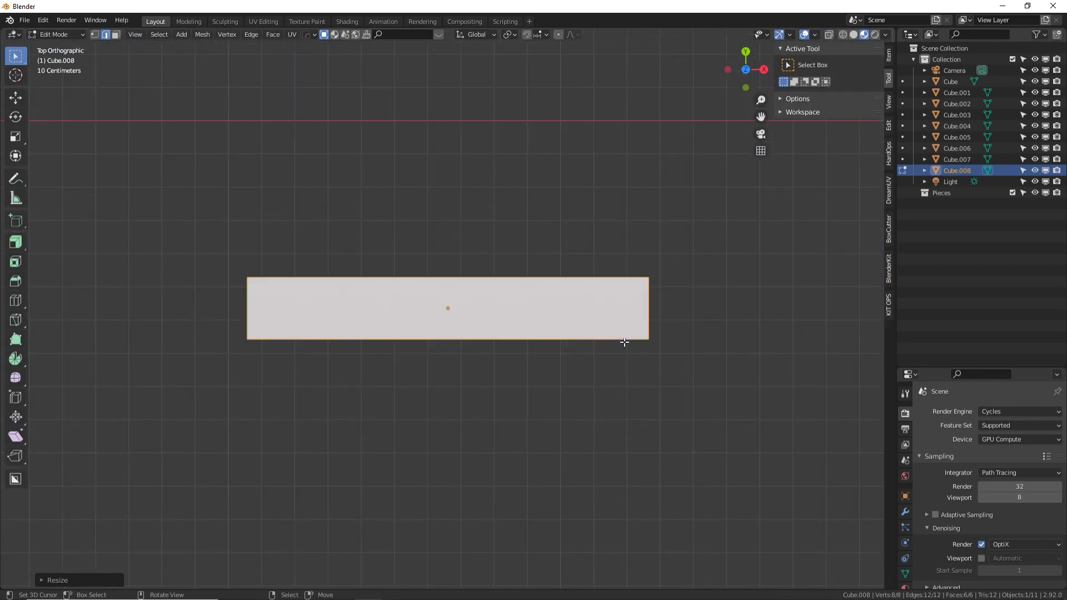
pyautogui.hotkey('shift', 'd')
pyautogui.press('y')
pyautogui.click(607, 483)
# Round the long top edges of both bars with a bevel about 0.03 m wide and 4 segments
pyautogui.moveTo(607, 482); pyautogui.dragTo(740, 383, button='middle')
pyautogui.hotkey('ctrl', 'b')
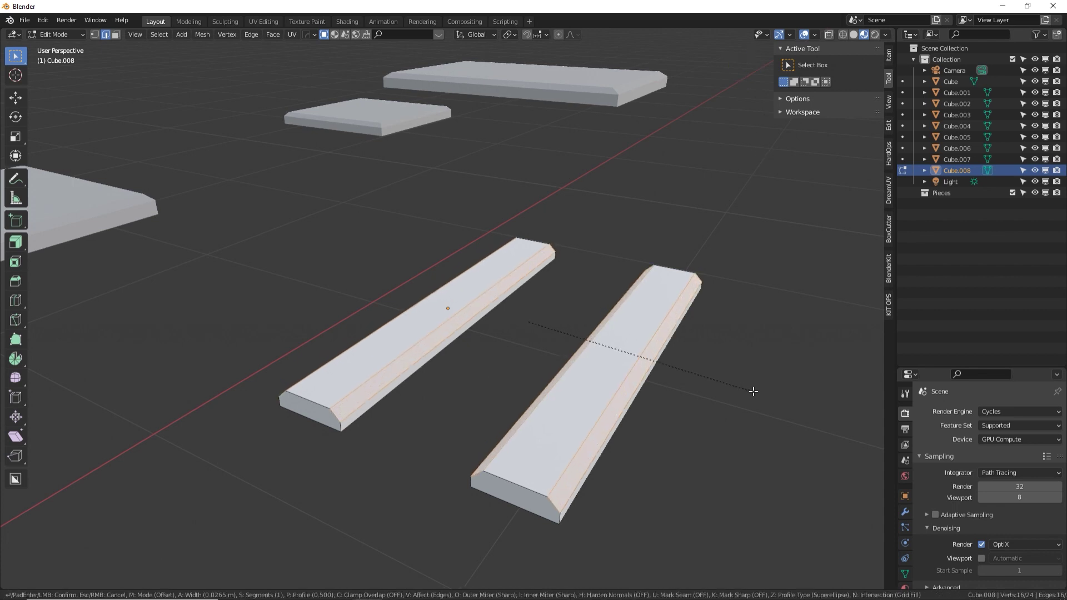
pyautogui.scroll(3, 753, 391)
pyautogui.click(752, 391)
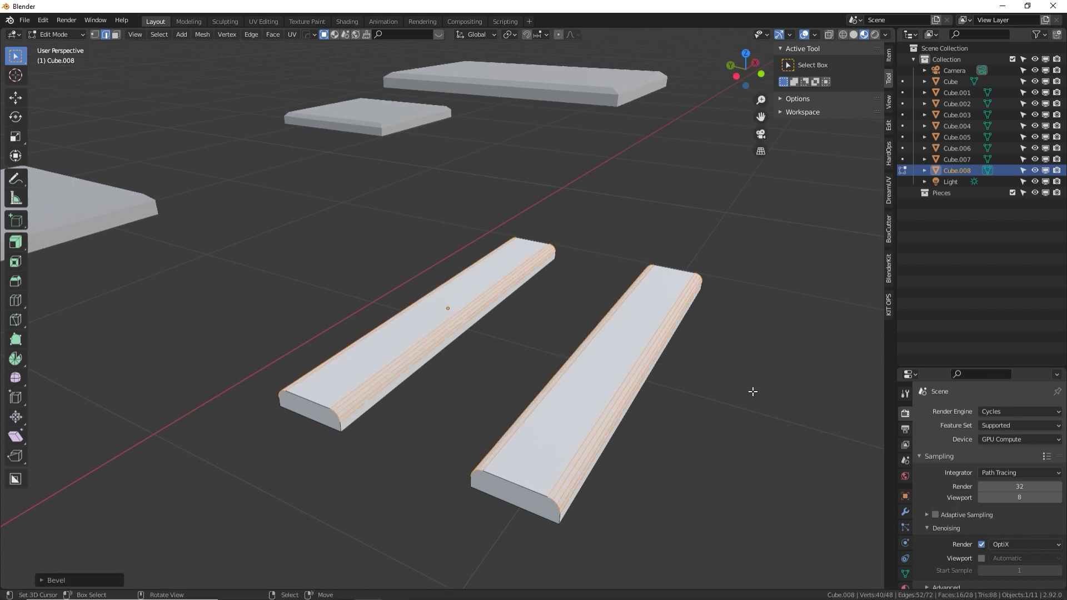
# Inset the top faces of both bars about 0.02 m and extrude them downward into shallow recesses
pyautogui.click(115, 35)
pyautogui.click(475, 281)
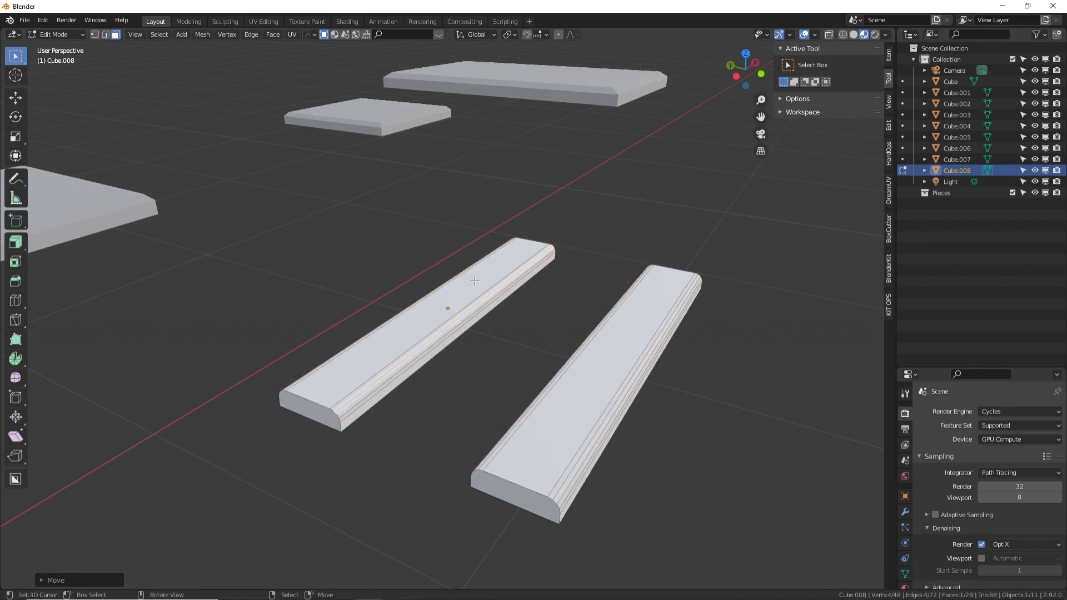
pyautogui.keyDown('shift'); pyautogui.click(626, 309); pyautogui.keyUp('shift')
pyautogui.press('i')
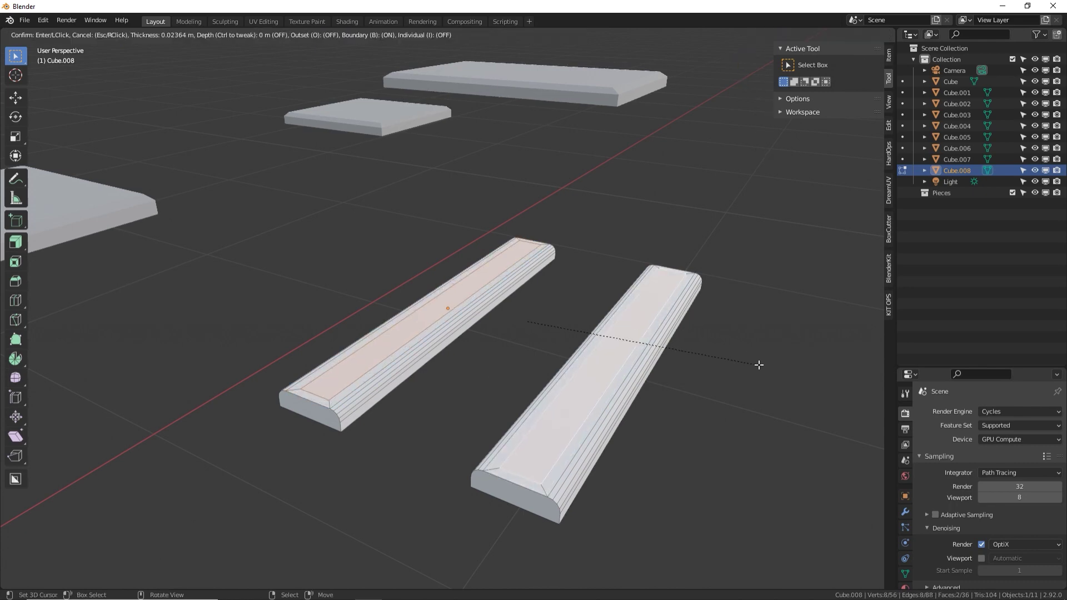
pyautogui.click(759, 365)
pyautogui.press('e')
pyautogui.click(750, 356)
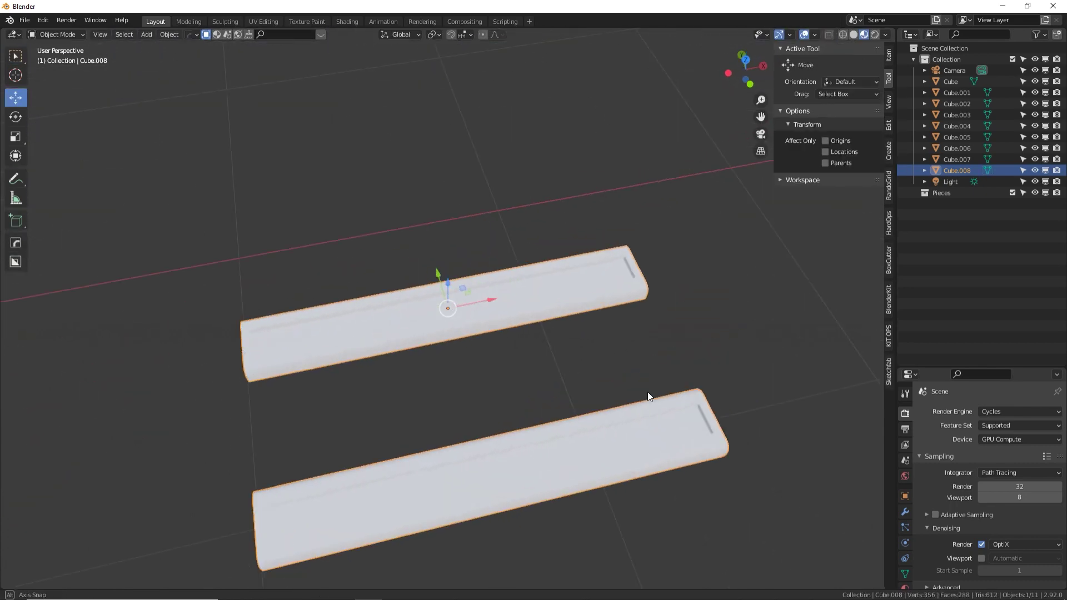
# Lower the finished pair of bars along Z in front view
pyautogui.moveTo(648, 391); pyautogui.dragTo(689, 338, button='middle')
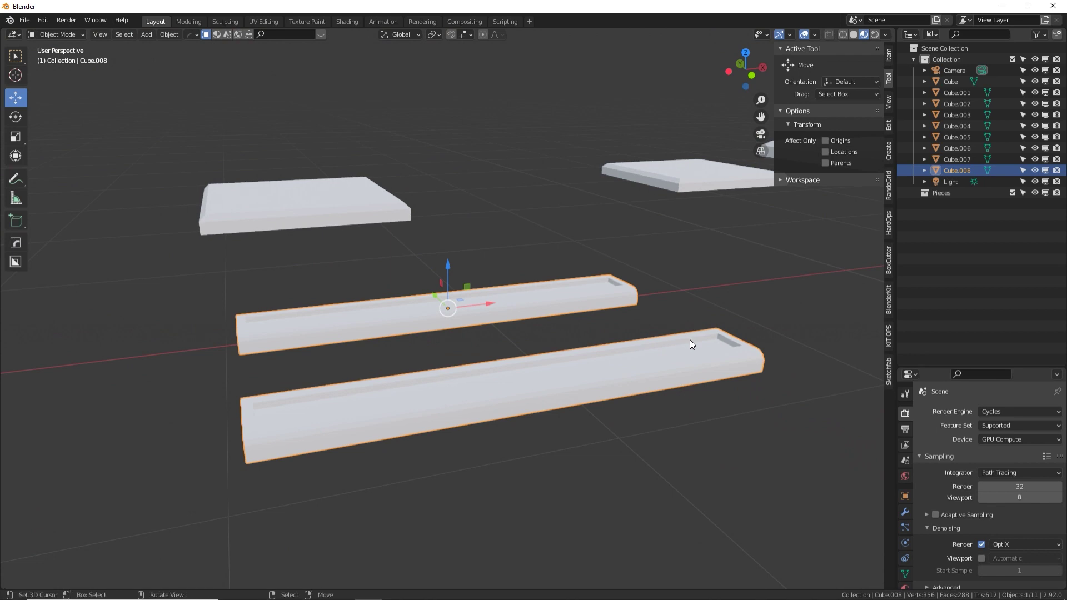
pyautogui.press('KP_1')
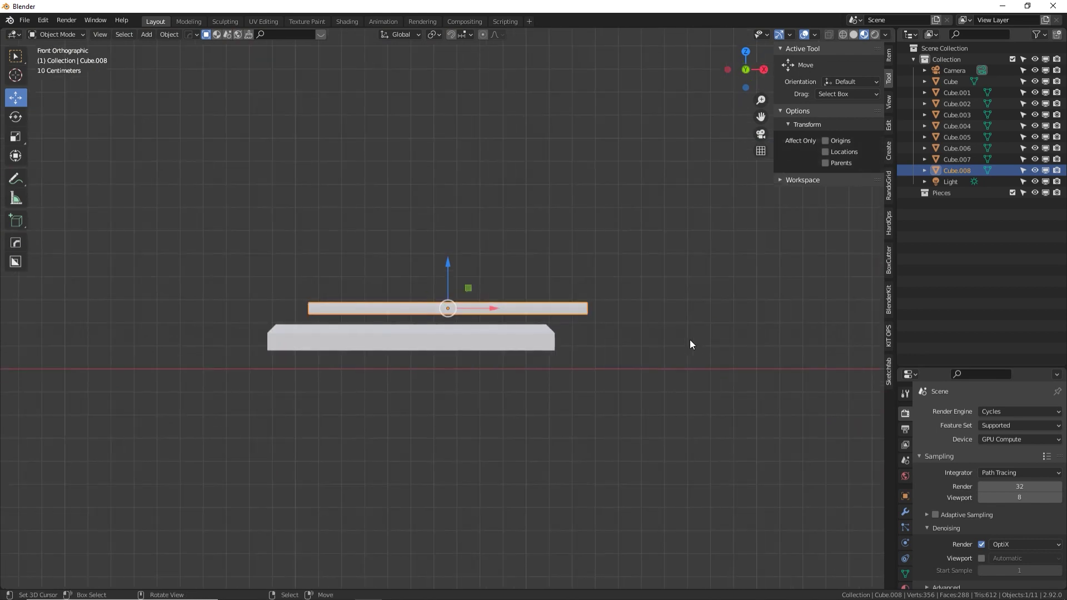
pyautogui.press('g')
pyautogui.press('z')
pyautogui.click(530, 353)
# Limit transforms to origins only and lower the origins of the twin bars and the vent piece to their bases
pyautogui.click(826, 141)
pyautogui.moveTo(450, 295); pyautogui.dragTo(255, 316)
pyautogui.keyDown('shift'); pyautogui.moveTo(254, 316); pyautogui.dragTo(328, 325, button='middle'); pyautogui.keyUp('shift')
pyautogui.click(328, 327)
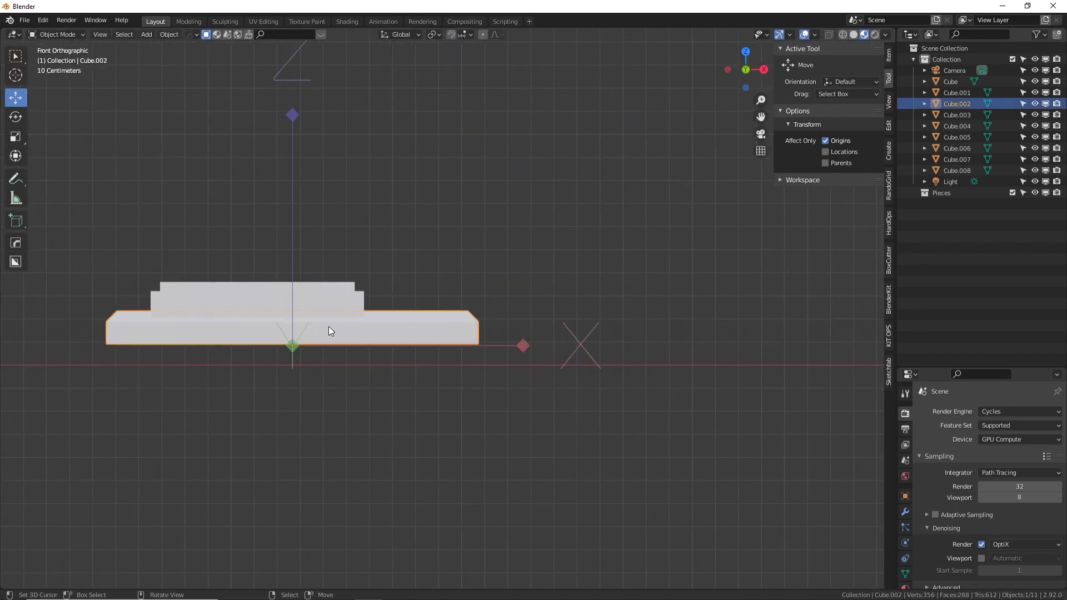
pyautogui.click(321, 301)
pyautogui.moveTo(264, 261); pyautogui.dragTo(265, 273)
pyautogui.keyDown('shift'); pyautogui.moveTo(264, 274); pyautogui.dragTo(808, 321, button='middle'); pyautogui.keyUp('shift')
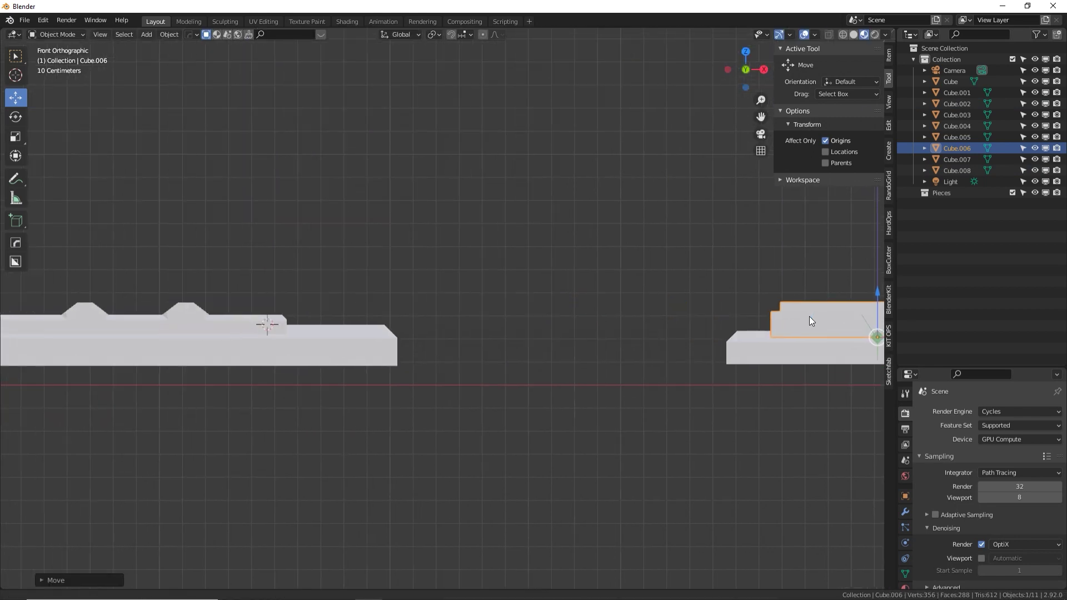
# Lower the ridged panel's origin along Z to its underside and clear the selection
pyautogui.click(194, 342)
pyautogui.click(178, 321)
pyautogui.keyDown('shift'); pyautogui.moveTo(141, 282); pyautogui.dragTo(204, 279, button='middle'); pyautogui.keyUp('shift')
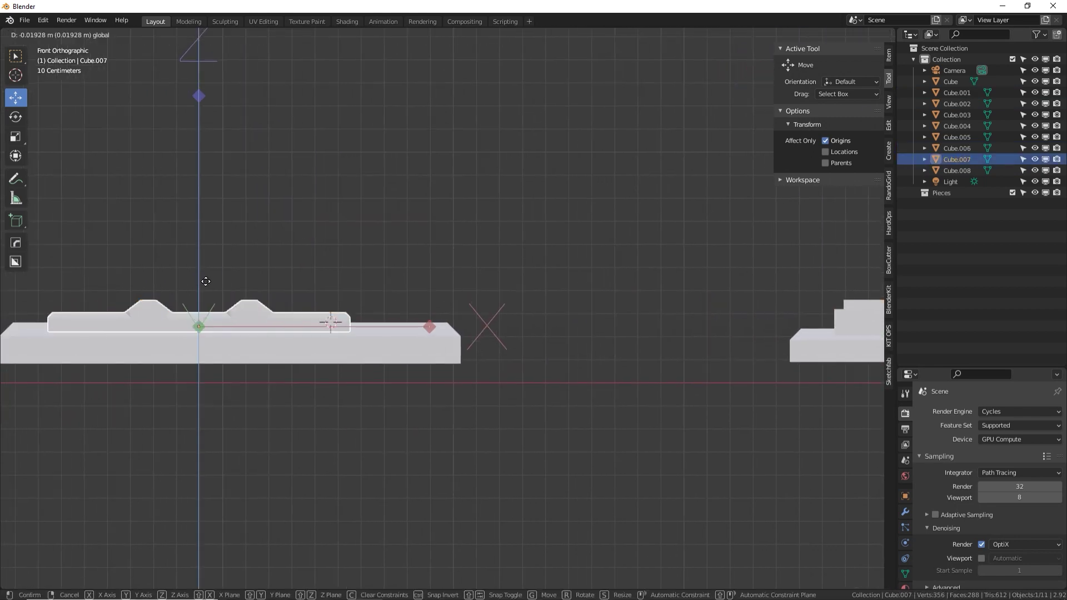
pyautogui.click(278, 359)
pyautogui.keyDown('shift'); pyautogui.moveTo(278, 362); pyautogui.dragTo(505, 326, button='middle'); pyautogui.keyUp('shift')
pyautogui.scroll(-6, 510, 365)
pyautogui.click(510, 365)
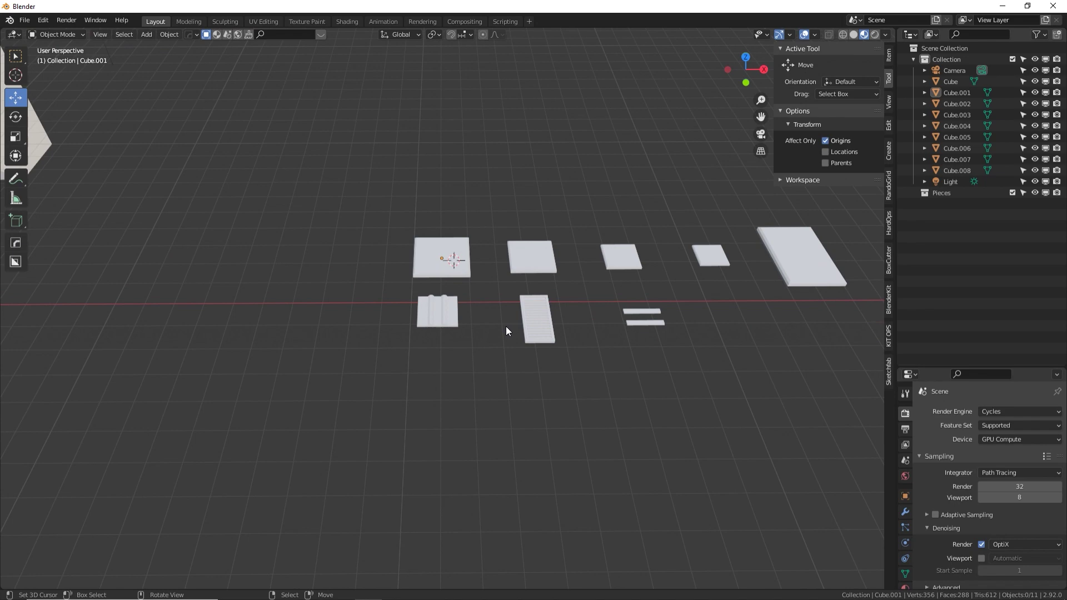
# Select all eight small detail pieces beside the hull and move them to the Pieces collection
pyautogui.scroll(-8, 505, 325)
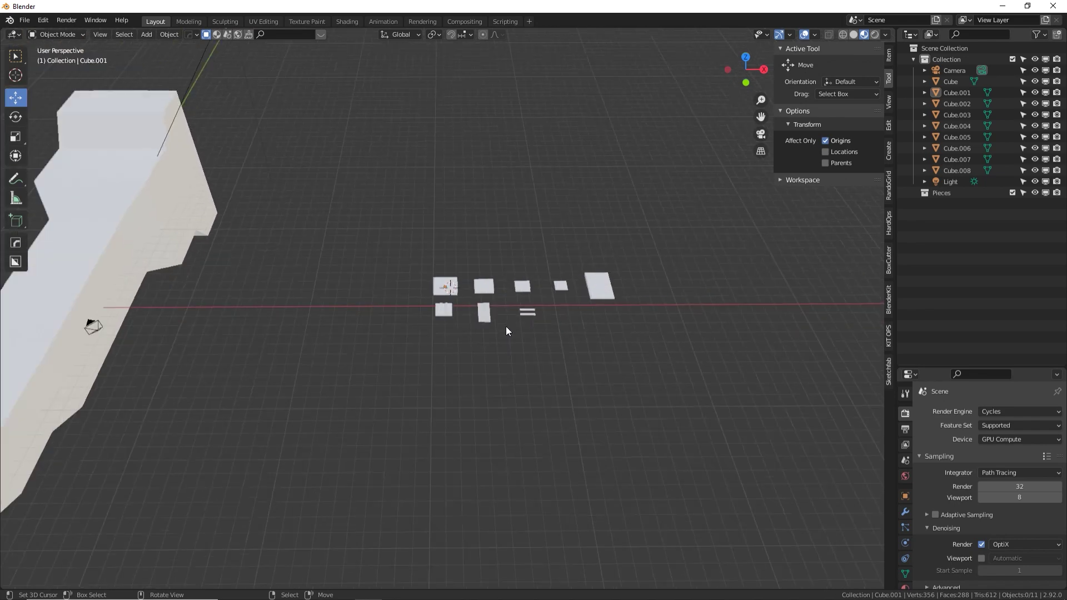
pyautogui.moveTo(505, 325); pyautogui.dragTo(482, 331, button='middle')
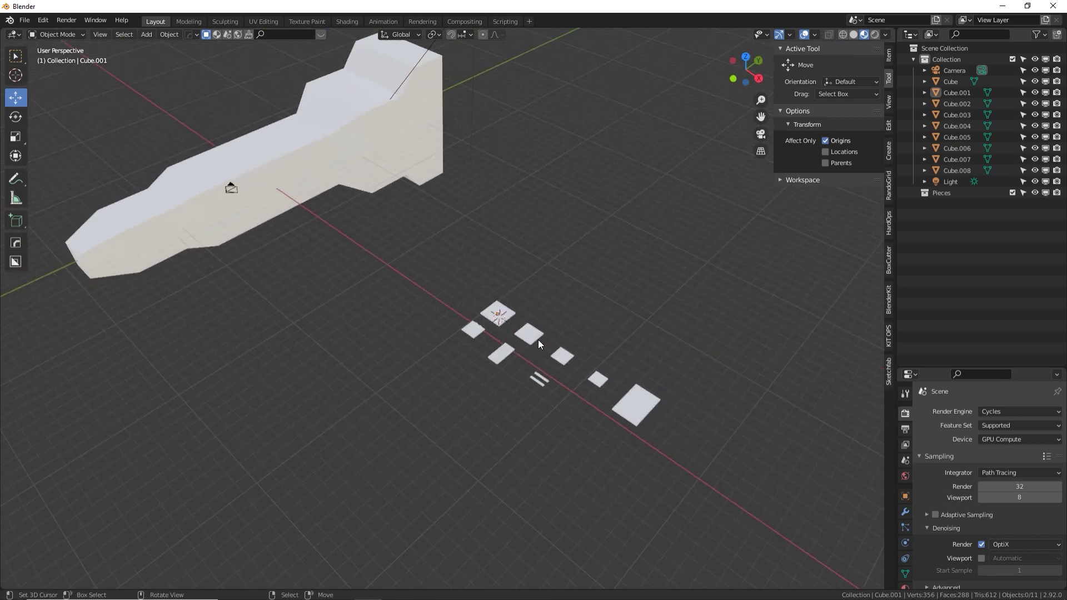
pyautogui.moveTo(583, 340); pyautogui.dragTo(700, 311, button='middle')
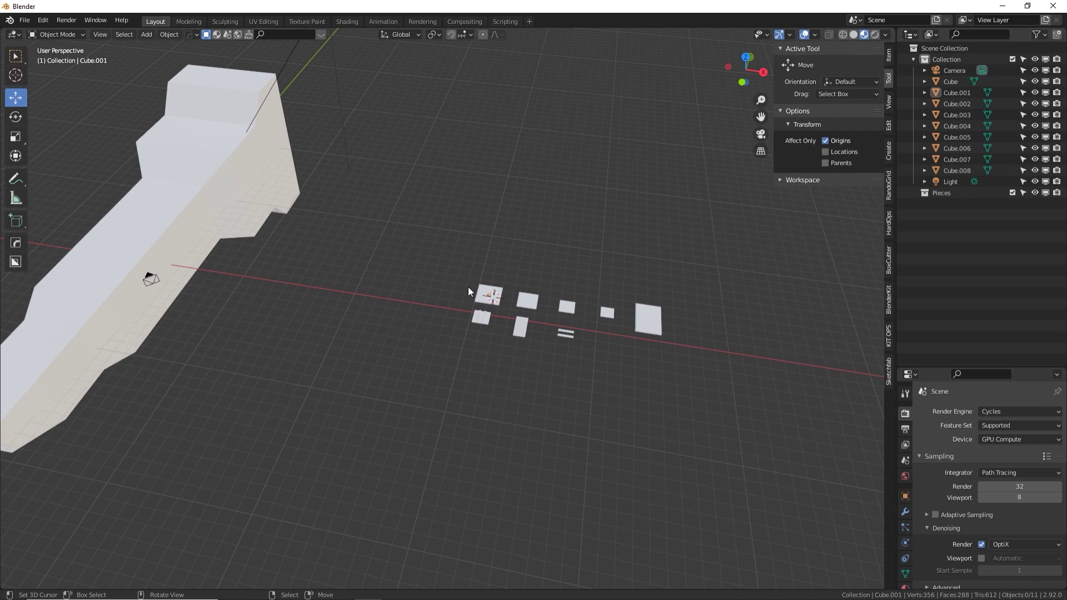
pyautogui.moveTo(450, 261); pyautogui.dragTo(708, 371)
pyautogui.press('m')
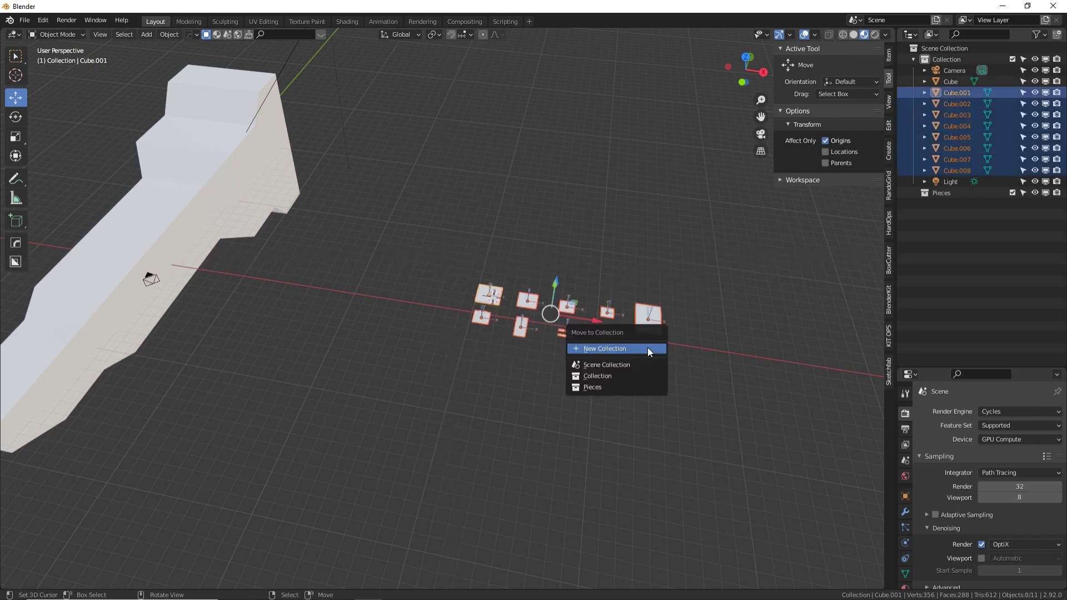
pyautogui.click(607, 388)
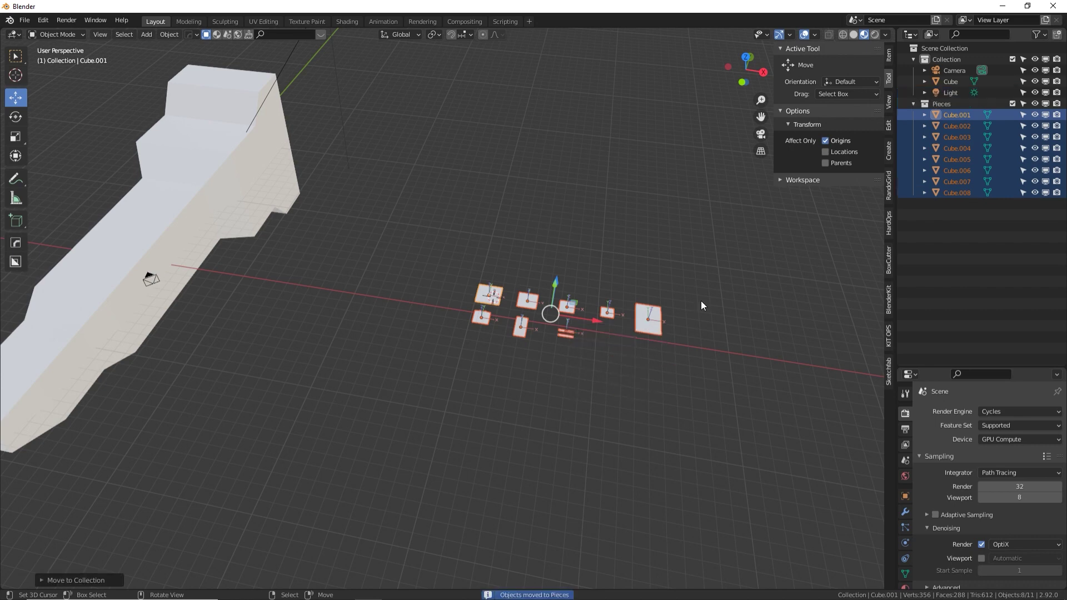
# Toggle the Pieces collection's viewport visibility off and back on
pyautogui.click(933, 35)
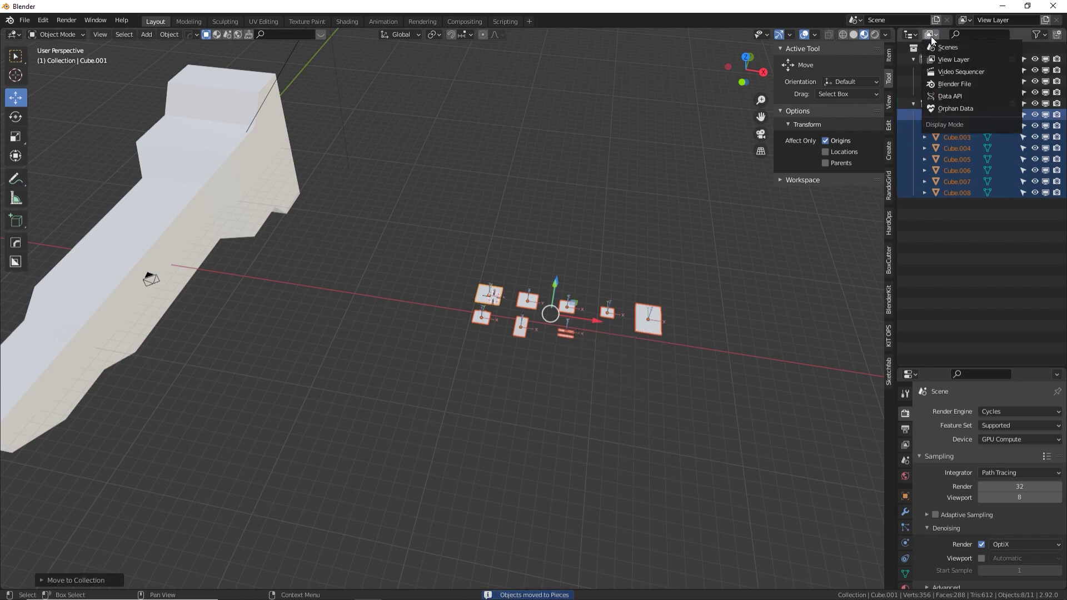
pyautogui.click(956, 61)
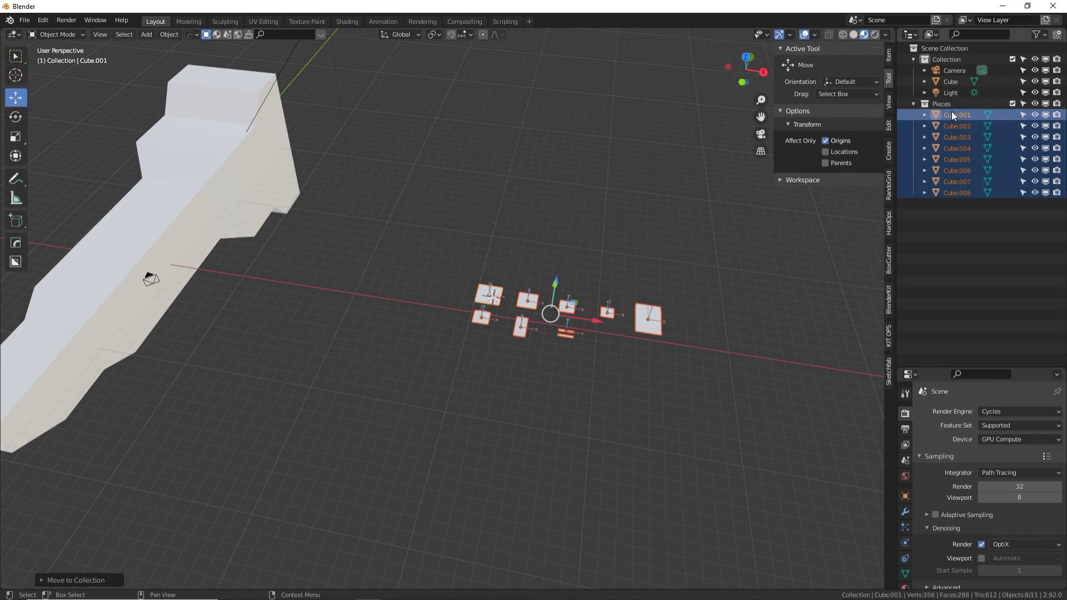
pyautogui.click(1023, 103)
pyautogui.click(1046, 104)
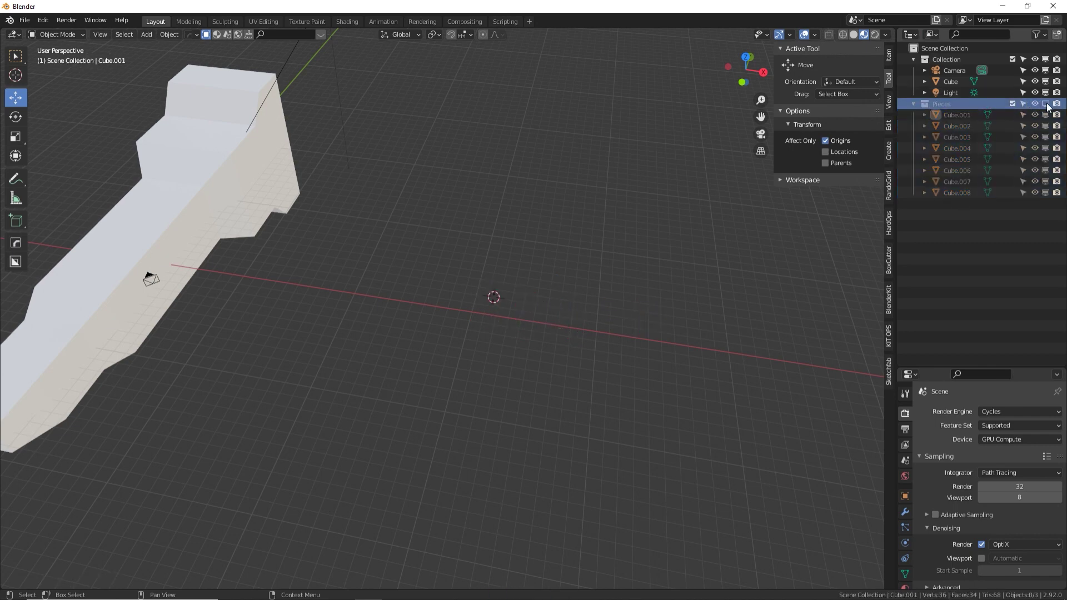
pyautogui.click(1045, 104)
pyautogui.click(1045, 104)
pyautogui.click(1045, 104)
# Select the stepped hull and frame it in the view
pyautogui.moveTo(626, 221); pyautogui.dragTo(467, 209, button='middle')
pyautogui.click(429, 175)
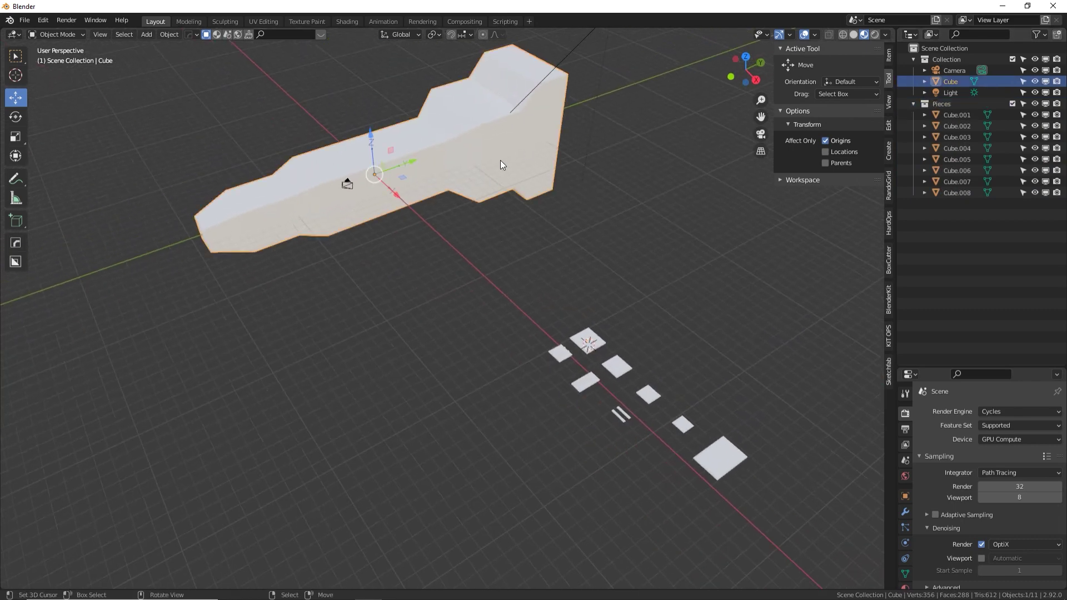
pyautogui.press('KP_Decimal')
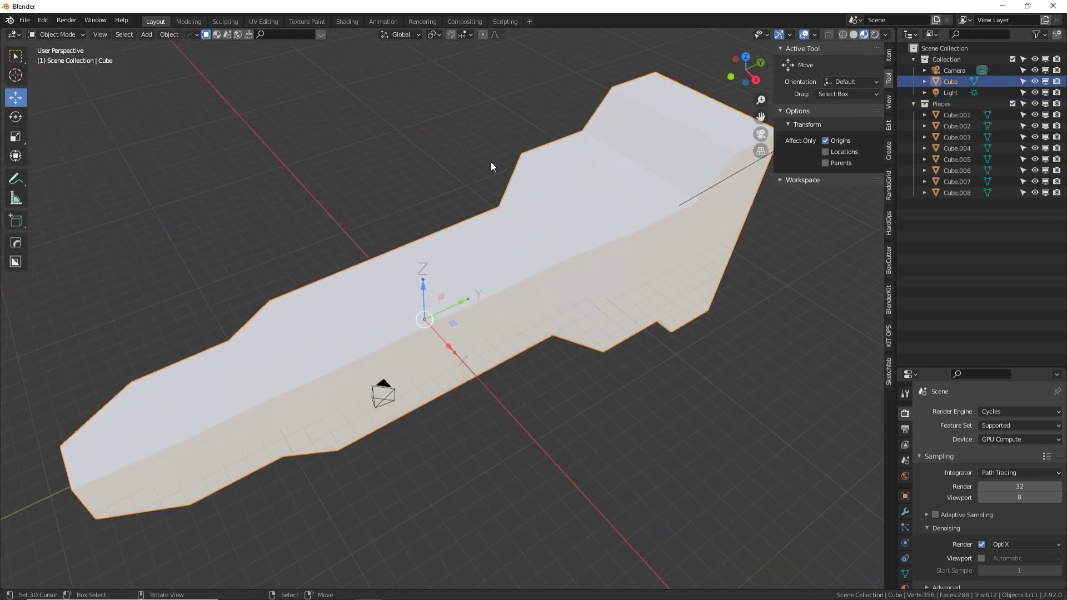
pyautogui.moveTo(491, 162); pyautogui.dragTo(486, 136, button='middle')
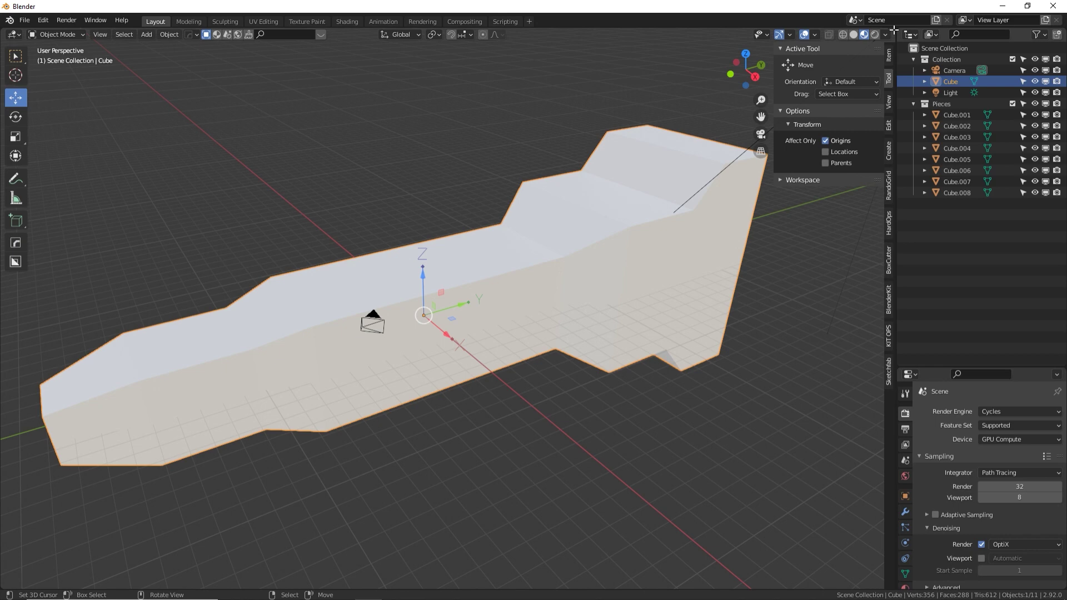
pyautogui.moveTo(893, 31); pyautogui.dragTo(889, 144)
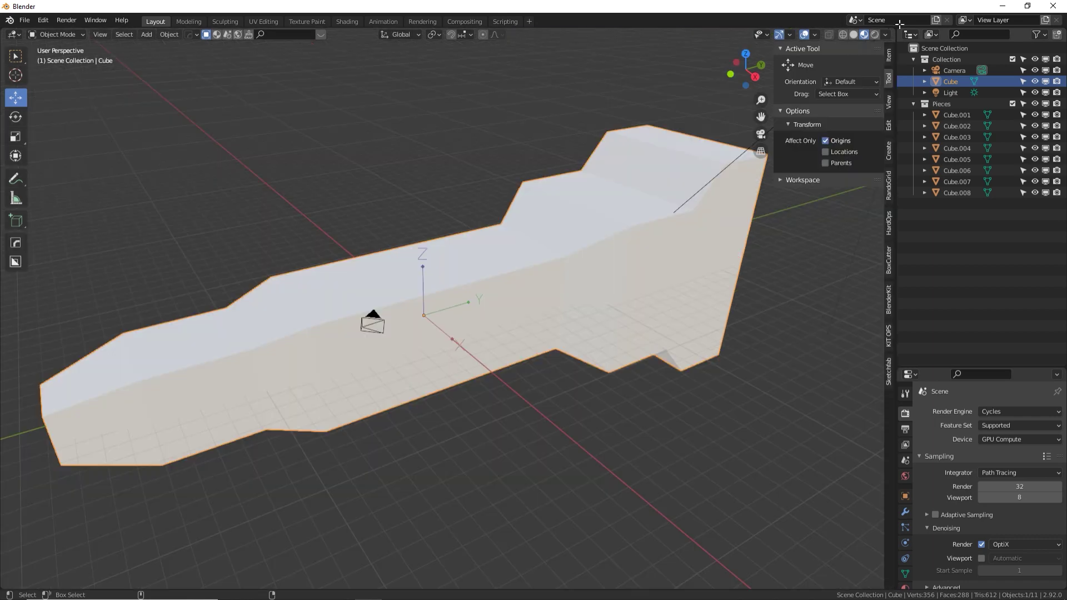
pyautogui.moveTo(861, 34); pyautogui.dragTo(652, 34)
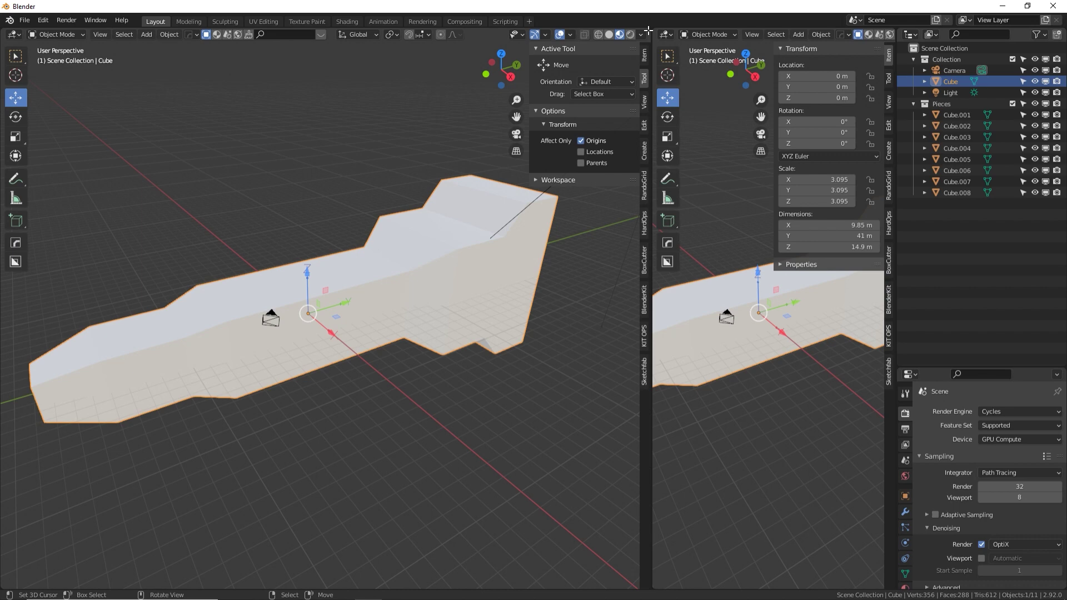
pyautogui.moveTo(649, 31); pyautogui.dragTo(754, 36)
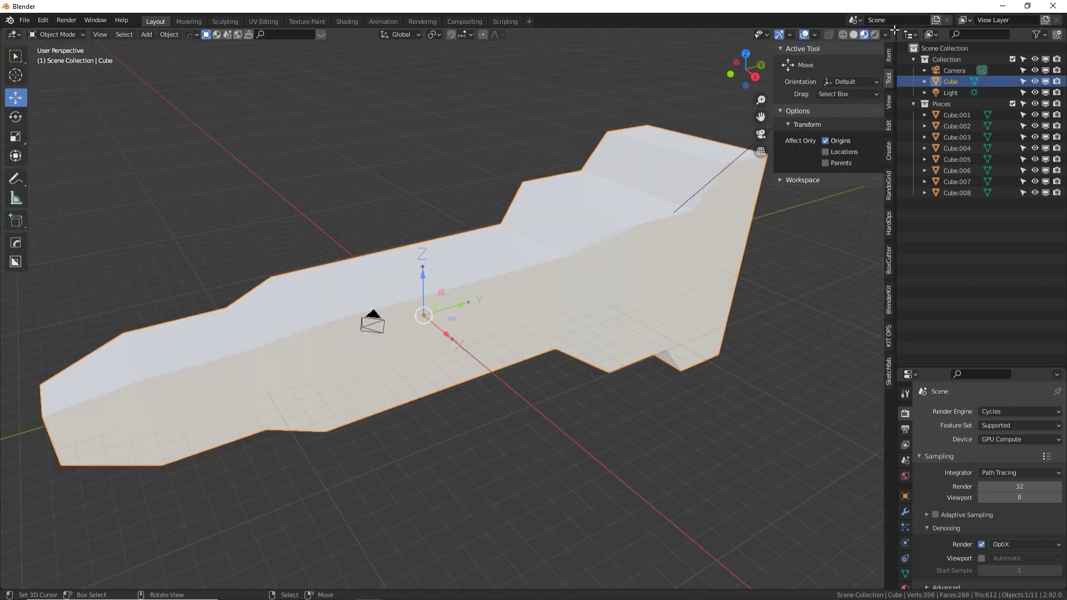
# Split the 3D viewport horizontally into two areas and turn the upper one into a Geometry Node Editor
pyautogui.moveTo(892, 31); pyautogui.dragTo(833, 239)
pyautogui.click(14, 35)
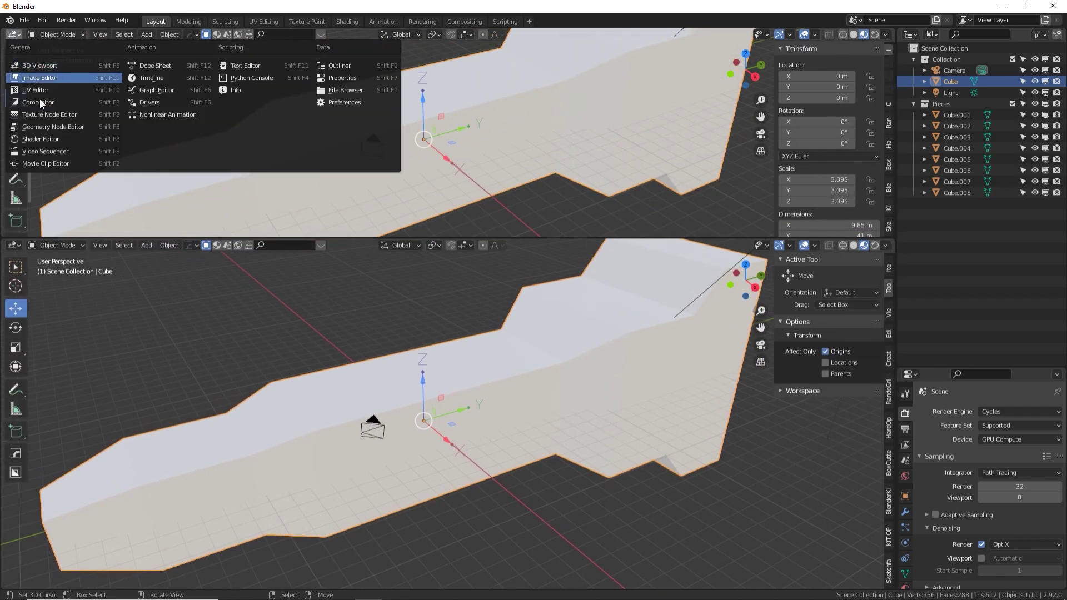
pyautogui.click(46, 127)
# Create a new geometry node tree on the hull and name it "Greeble gen"
pyautogui.click(445, 34)
pyautogui.doubleClick(443, 37)
pyautogui.write('Greeble ge')
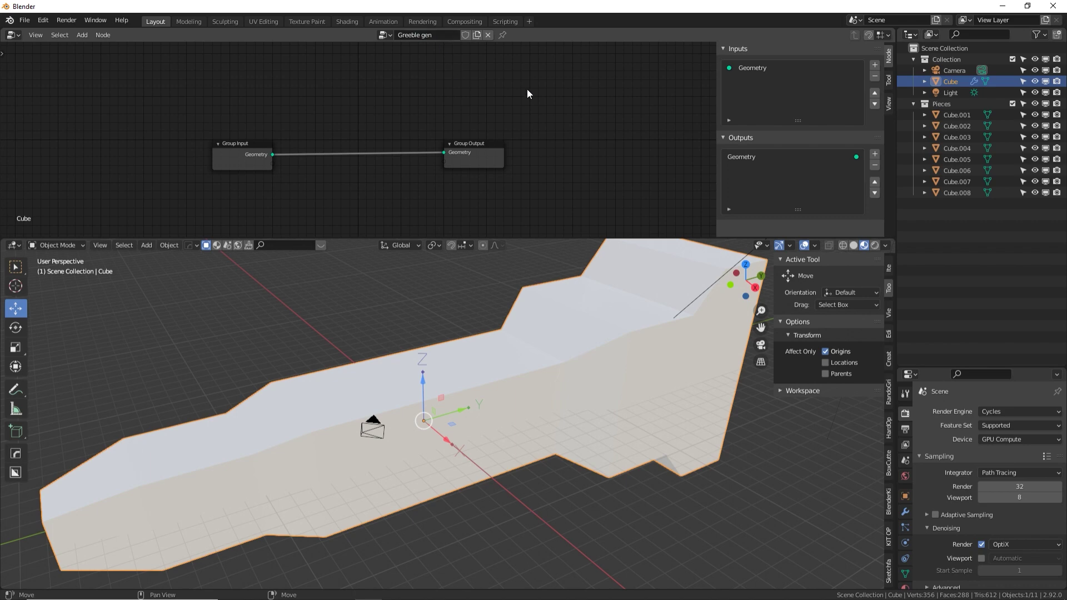
# Hide the node editor's sidebar and space the Group Input and Group Output nodes far apart, level with each other
pyautogui.write('n')
pyautogui.click(563, 154)
pyautogui.press('g')
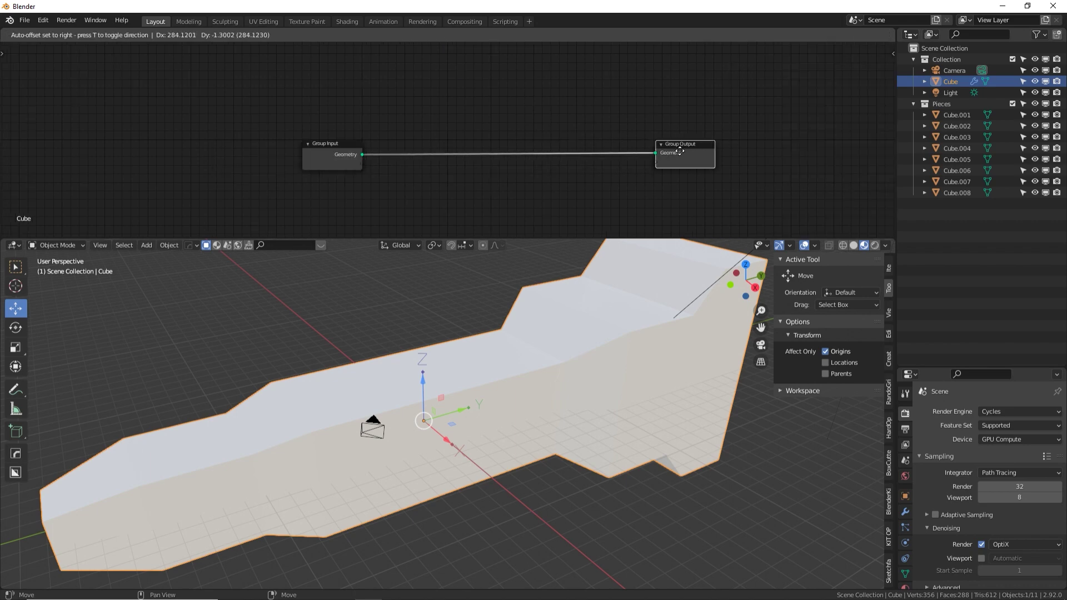
pyautogui.click(763, 153)
pyautogui.click(350, 161)
pyautogui.press('g')
pyautogui.click(44, 150)
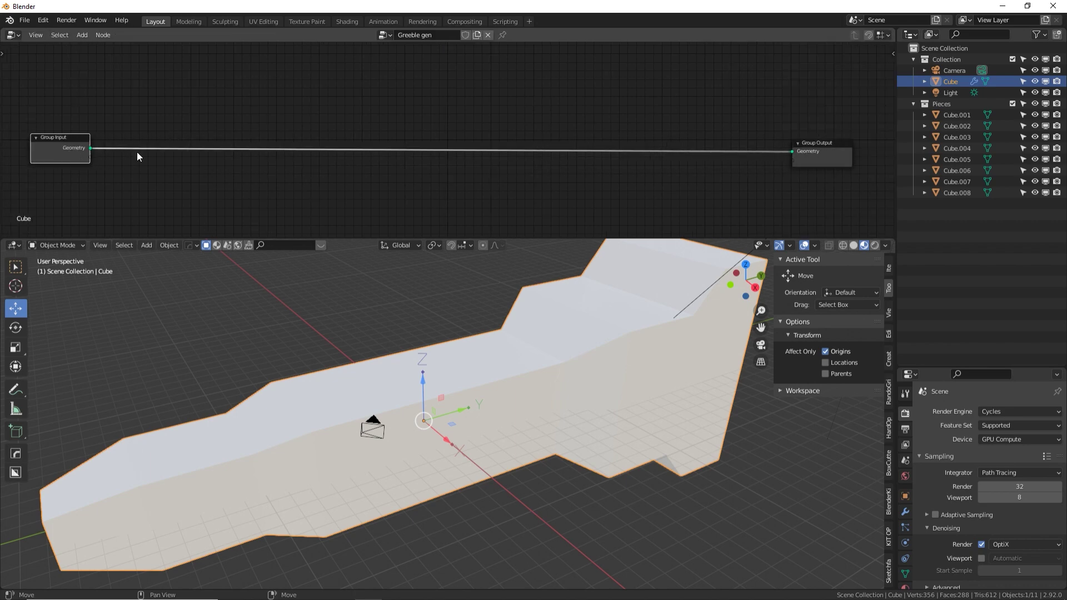
pyautogui.press('g')
pyautogui.click(178, 156)
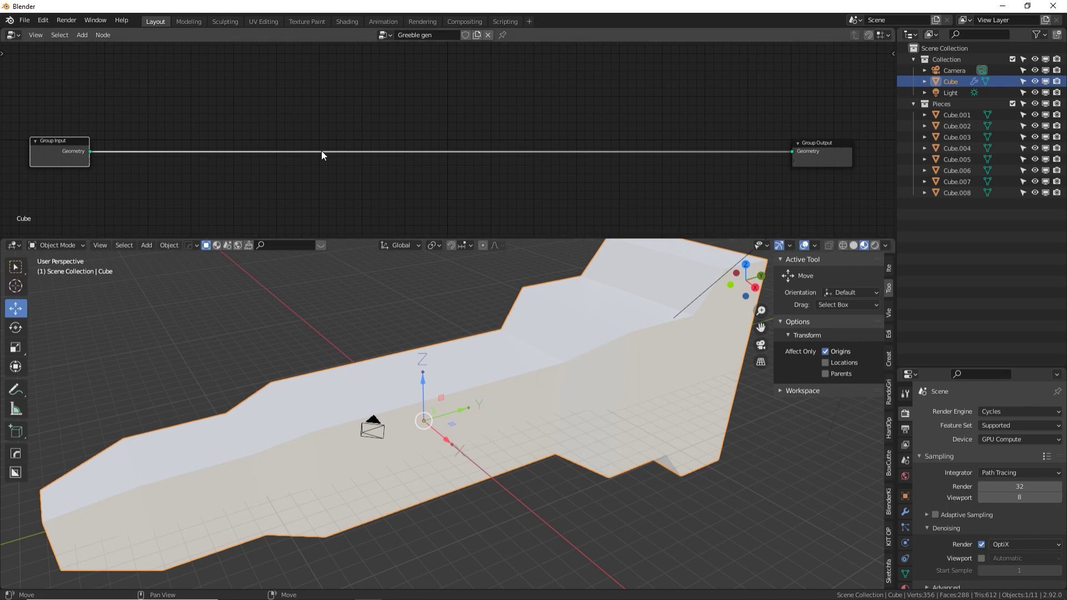
# Insert a Point Distribute node after Group Input and set its maximum density to 3
pyautogui.hotkey('shift', 'a')
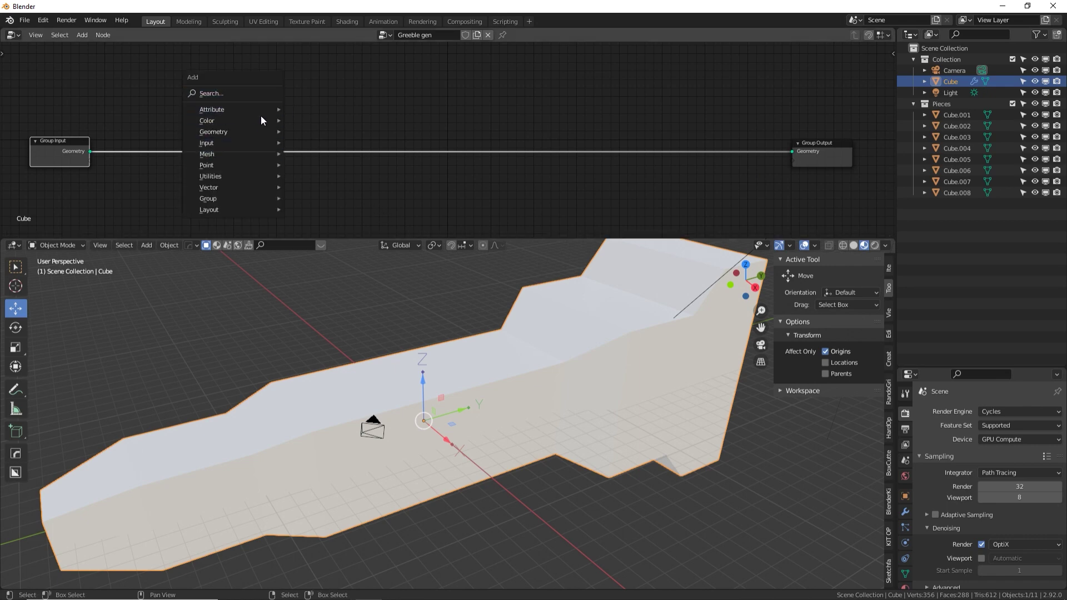
pyautogui.moveTo(255, 165)
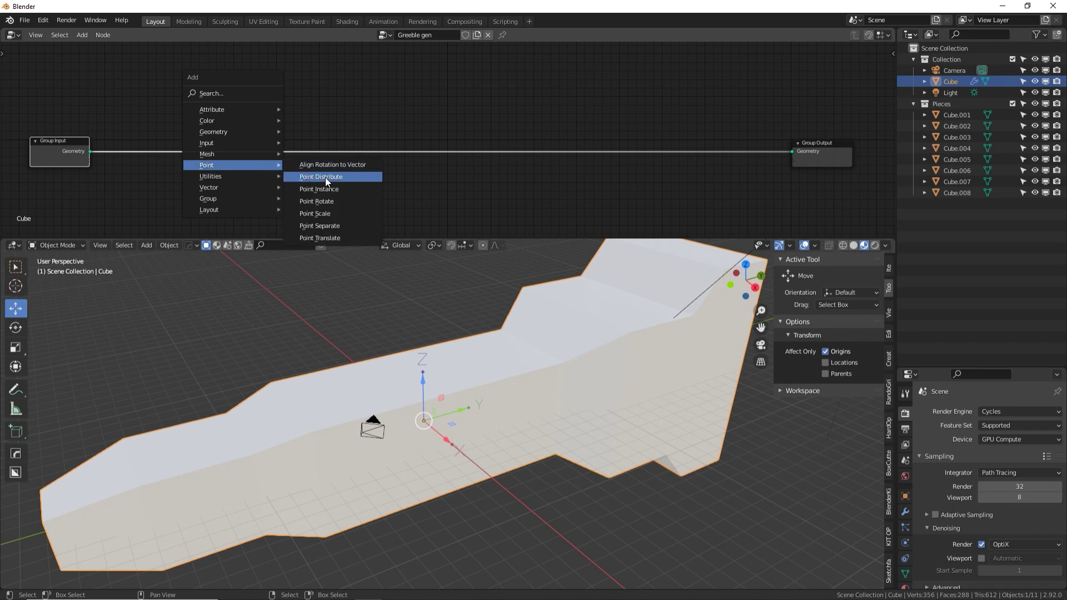
pyautogui.click(325, 174)
pyautogui.click(244, 113)
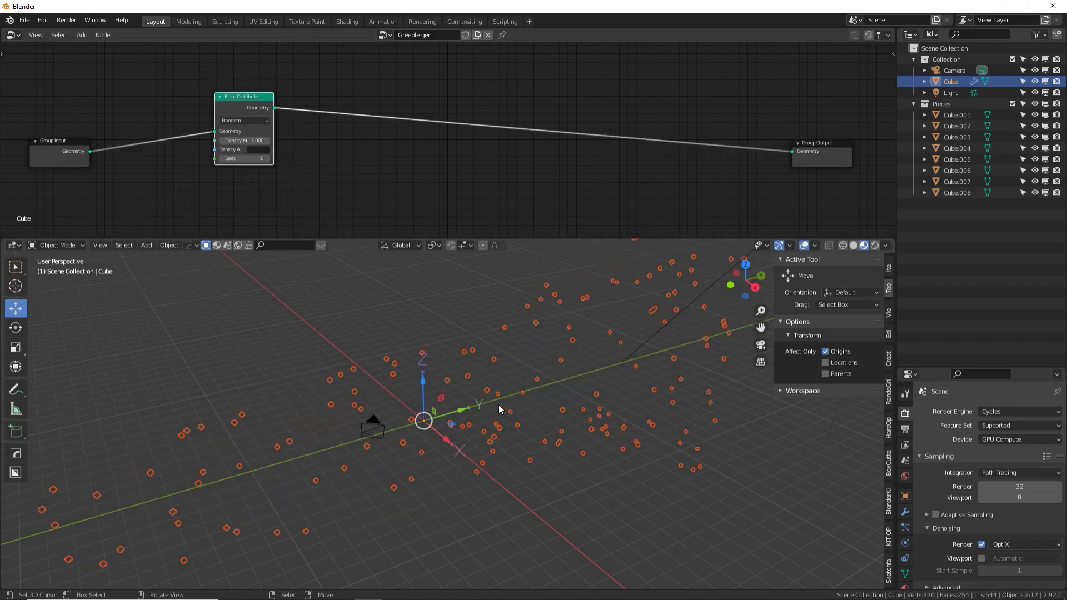
pyautogui.moveTo(478, 390); pyautogui.dragTo(504, 378, button='middle')
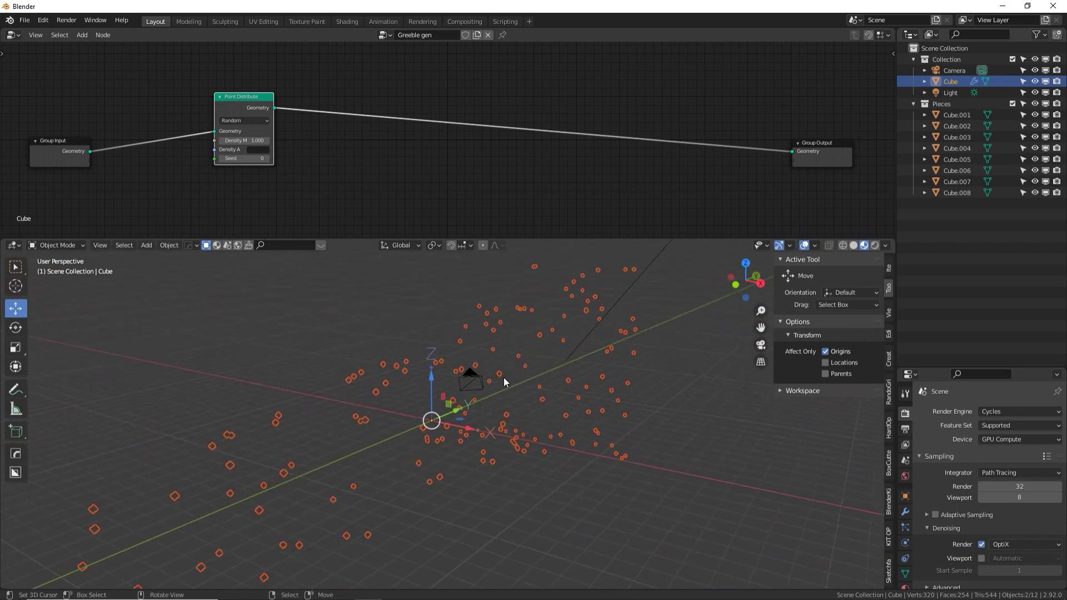
pyautogui.moveTo(250, 140)
pyautogui.mouseDown()
pyautogui.moveTo(328, 140)
pyautogui.moveTo(266, 140)
pyautogui.mouseUp()
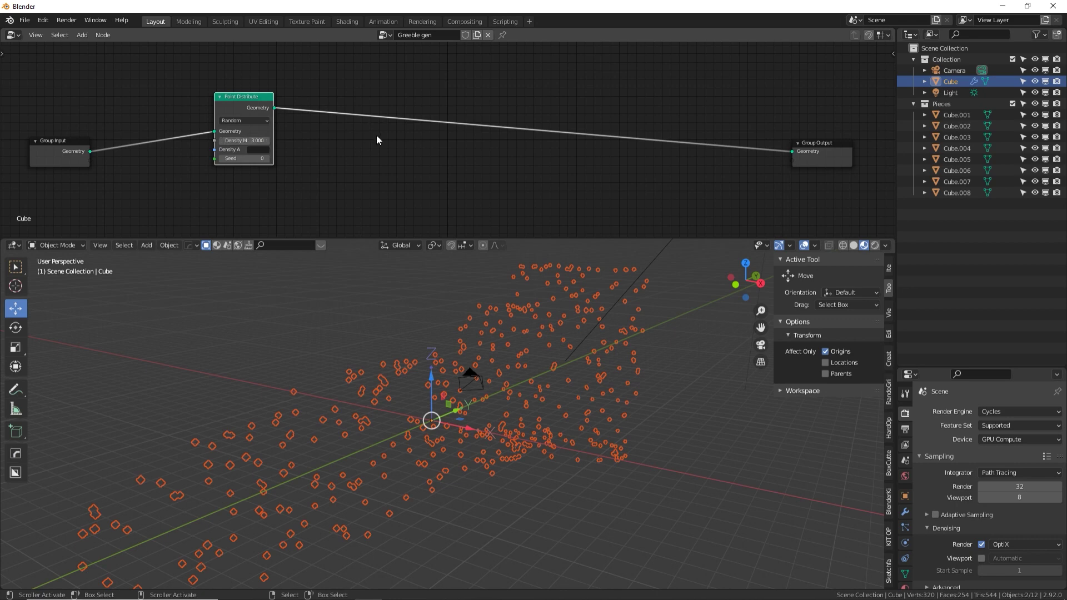
# Insert a Point Instance node after Point Distribute, instancing the Pieces collection with Whole Collection disabled
pyautogui.hotkey('shift', 'a')
pyautogui.moveTo(375, 135)
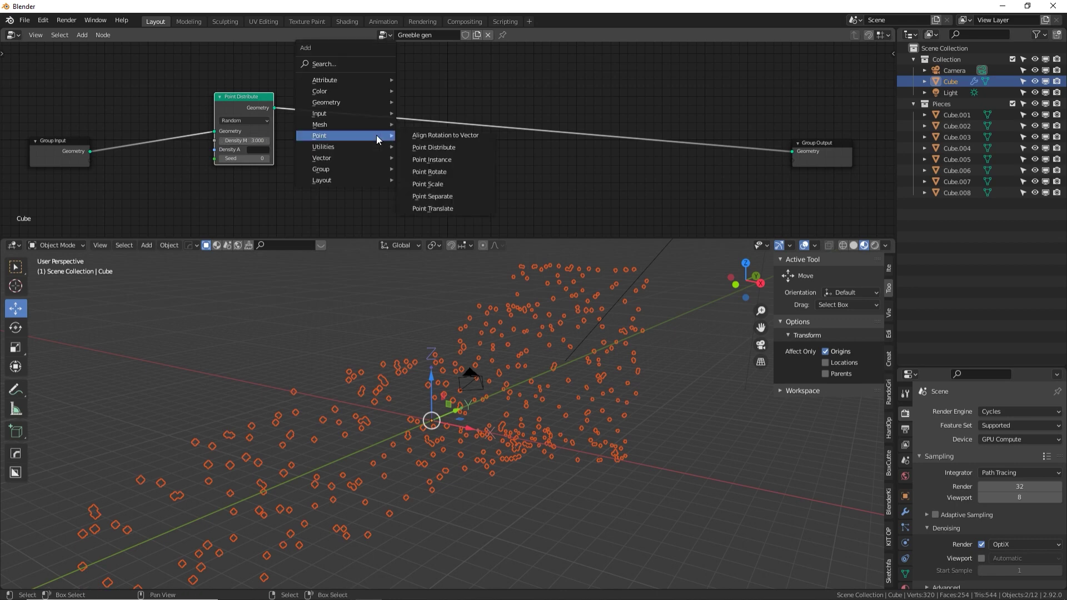
pyautogui.click(454, 159)
pyautogui.click(361, 99)
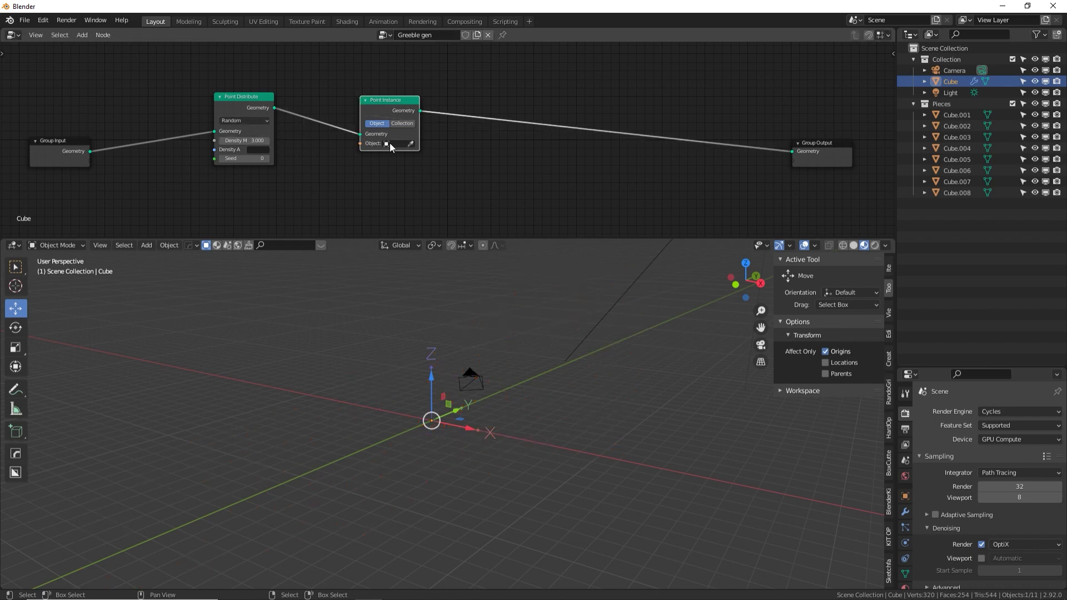
pyautogui.click(402, 124)
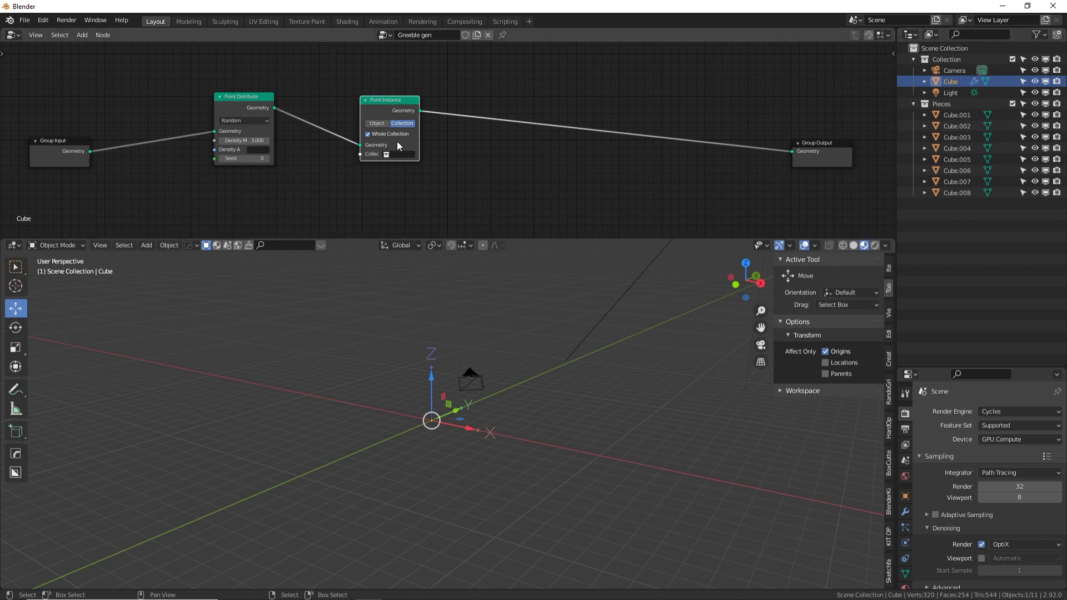
pyautogui.click(368, 135)
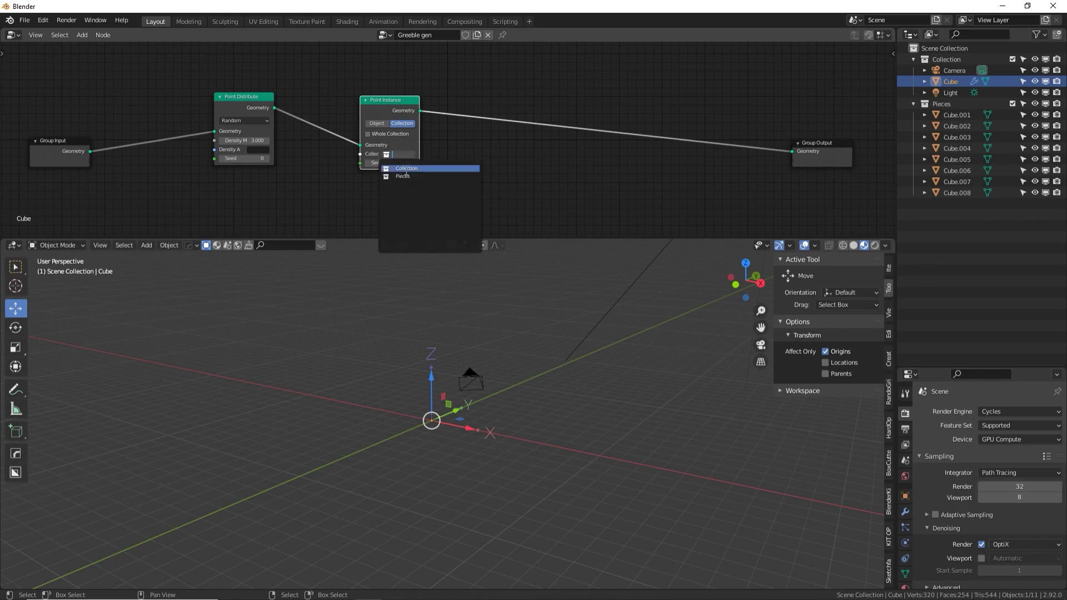
pyautogui.click(408, 175)
# Turn off the origins-only transform option and hide the 3D viewport's sidebar
pyautogui.moveTo(541, 361); pyautogui.dragTo(645, 328, button='middle')
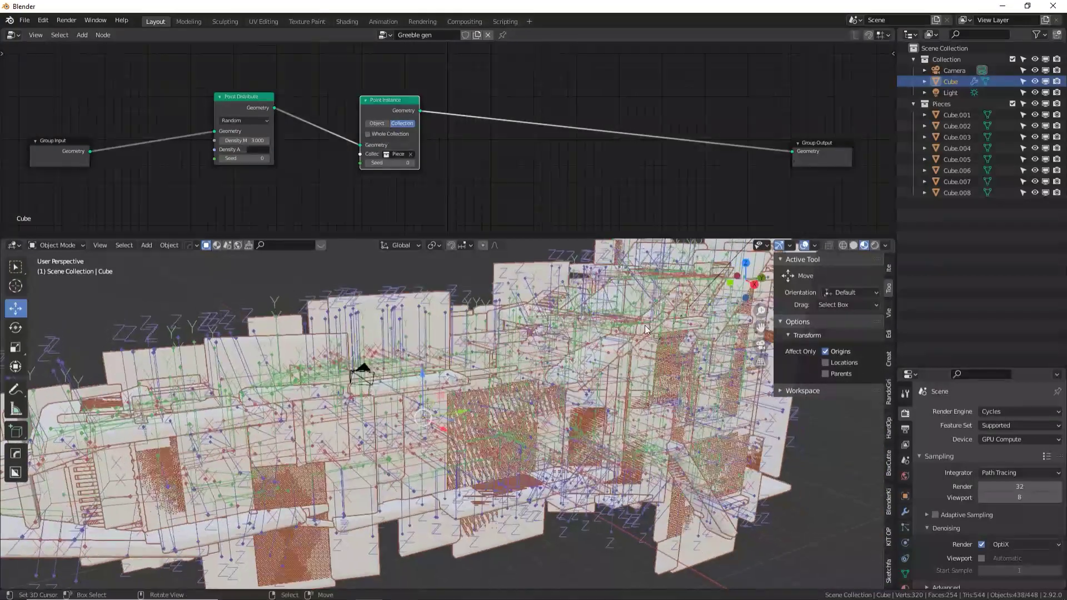
pyautogui.click(830, 354)
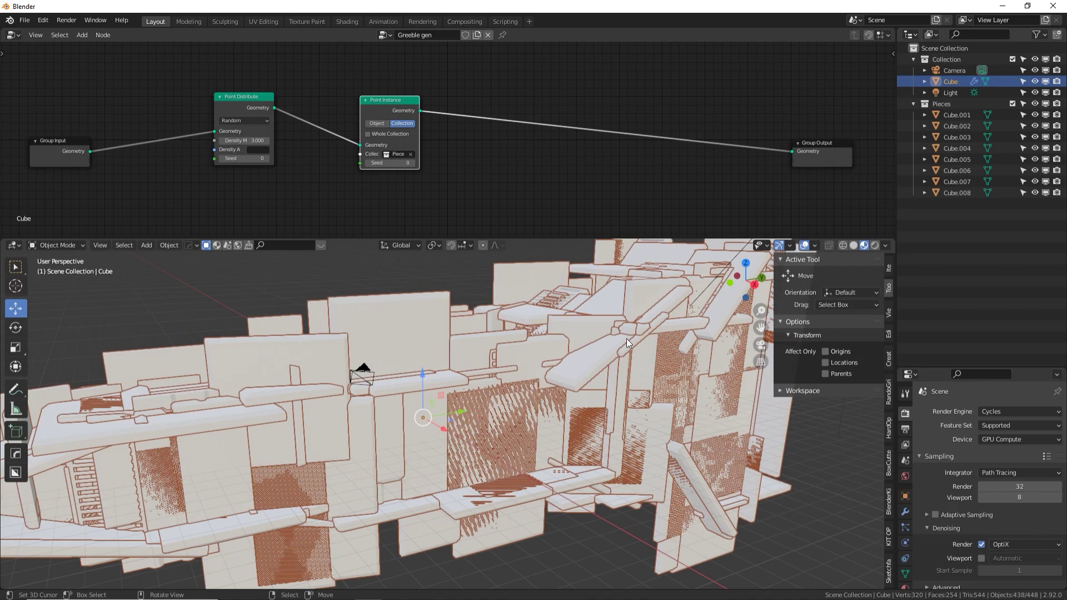
pyautogui.press('n')
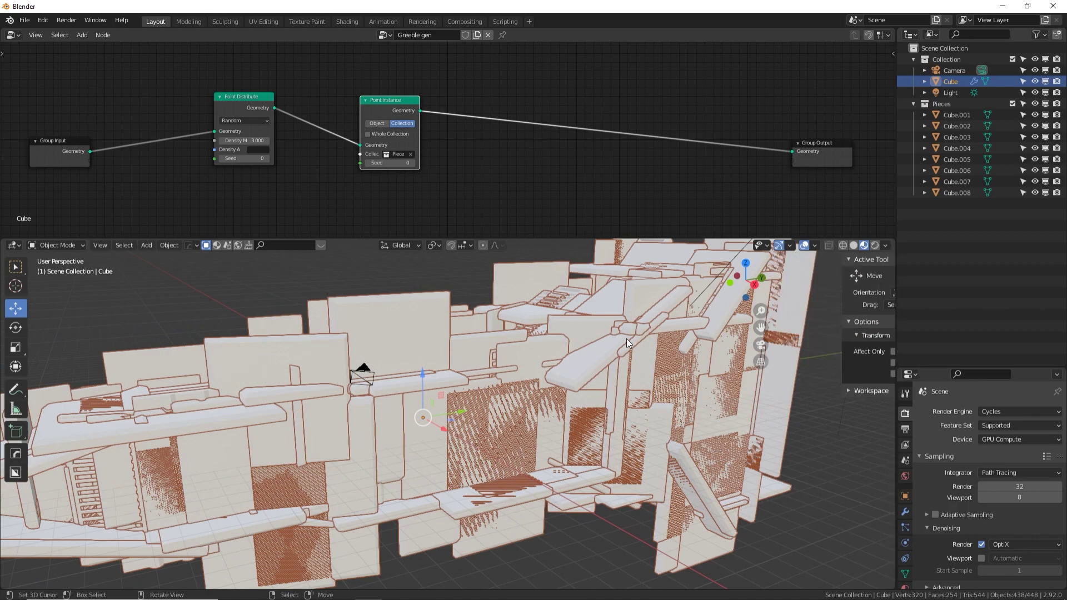
pyautogui.moveTo(559, 344)
pyautogui.mouseDown(button='middle')
pyautogui.moveTo(581, 358)
pyautogui.moveTo(636, 331)
pyautogui.moveTo(552, 340)
pyautogui.mouseUp(button='middle')
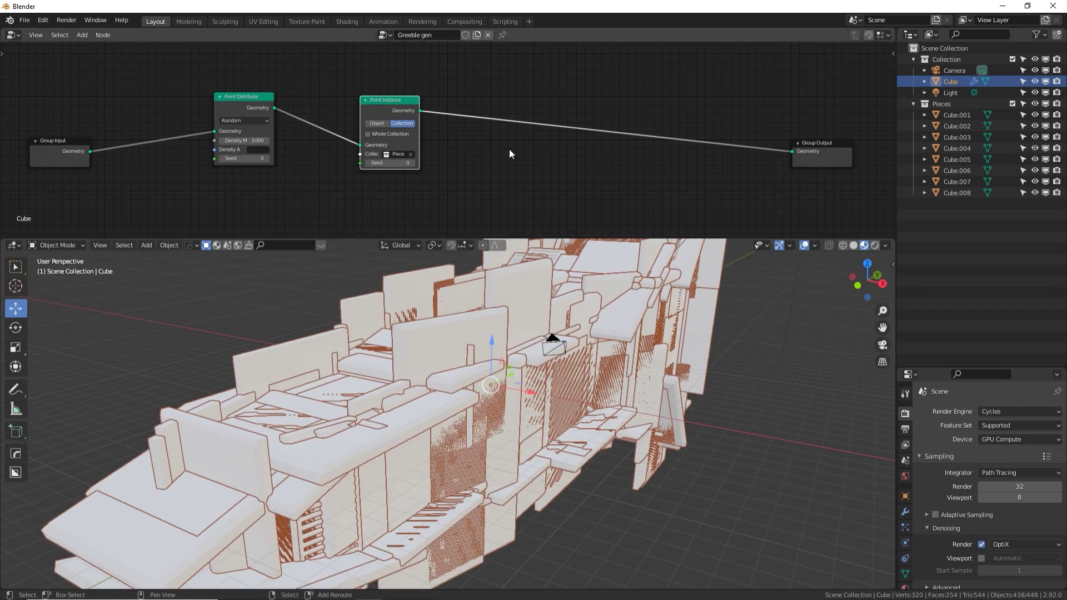
# Insert a Join Geometry node between Point Instance and Group Output
pyautogui.hotkey('shift', 'a')
pyautogui.click(494, 78)
pyautogui.write('join')
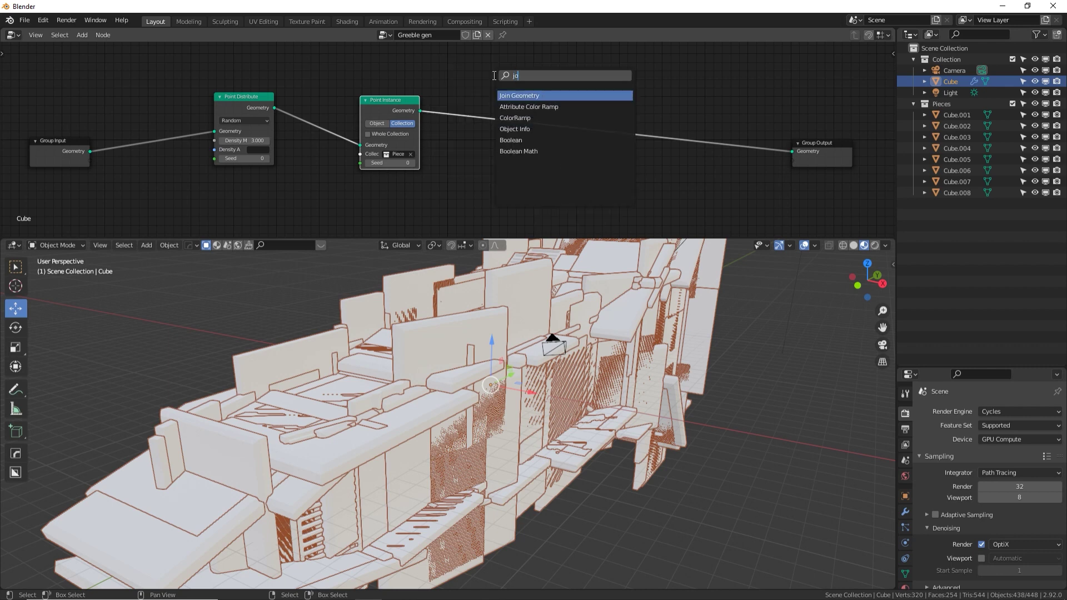
pyautogui.press('Return')
pyautogui.click(622, 132)
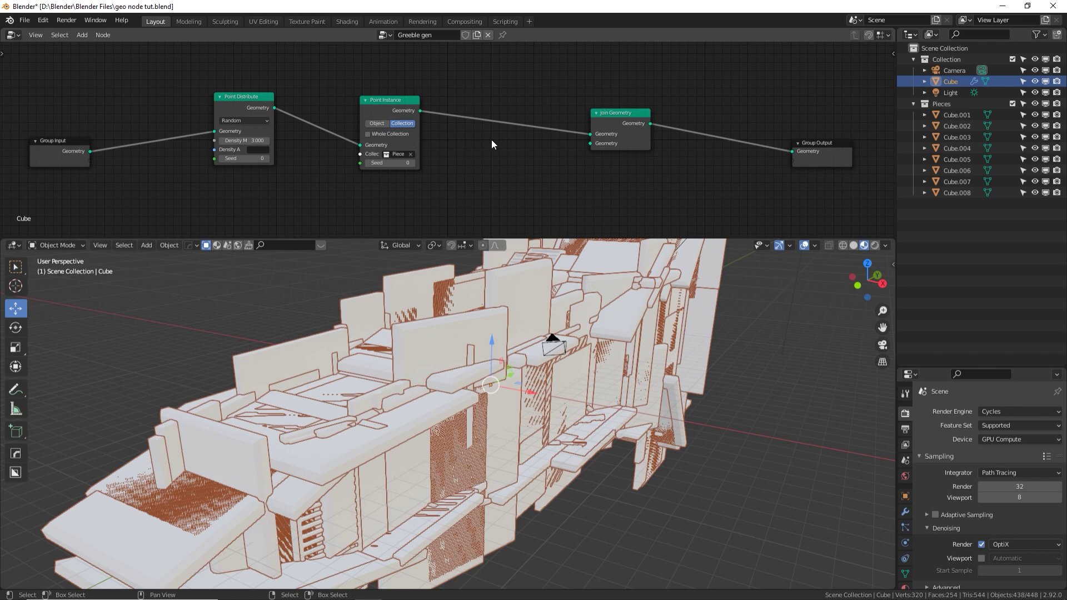
# Insert an Attribute Randomize node between Point Distribute and Point Instance
pyautogui.hotkey('shift', 'a')
pyautogui.click(460, 65)
pyautogui.write('attr')
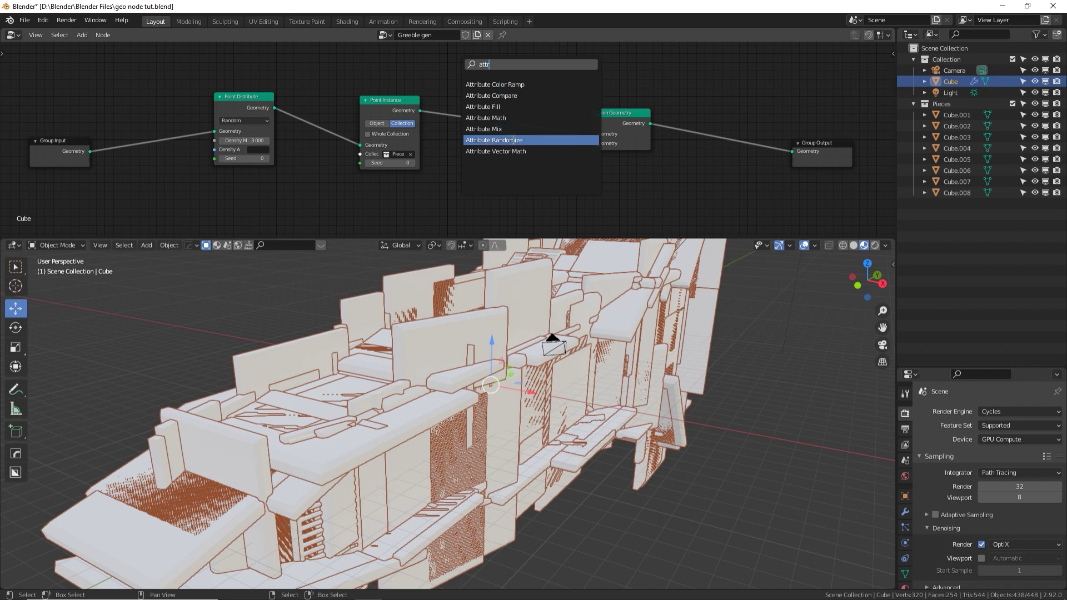
pyautogui.click(513, 140)
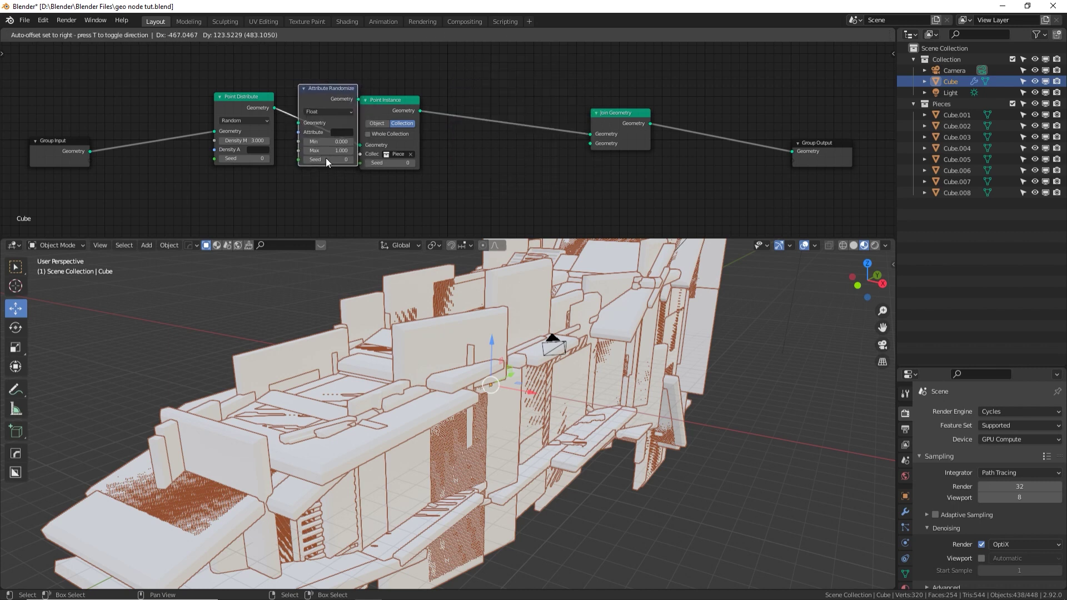
pyautogui.click(326, 158)
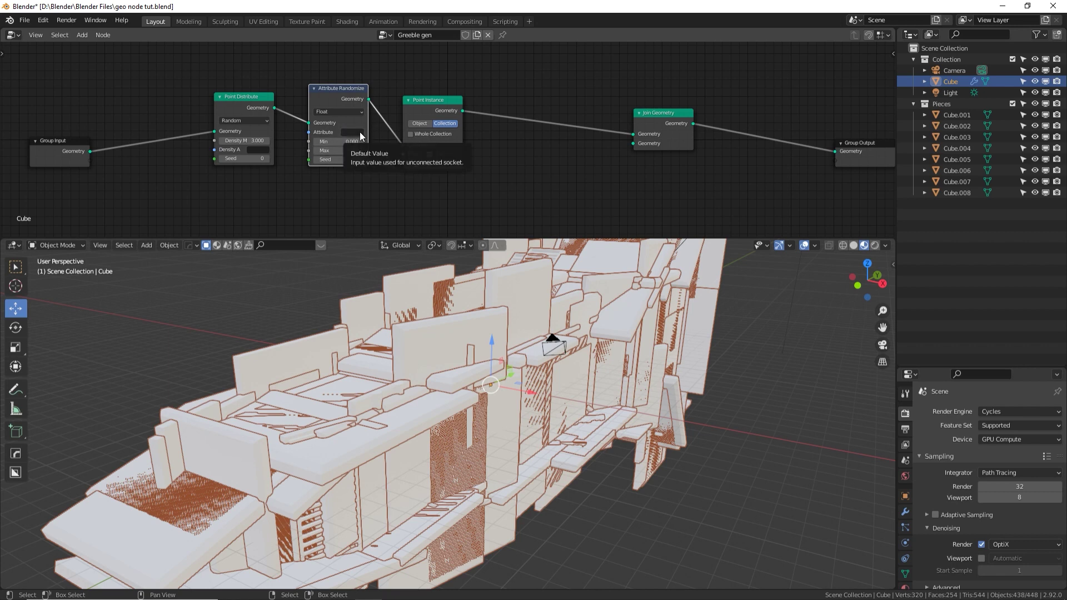
# Have Attribute Randomize vary the "scale" attribute between a minimum of 0.2 and a maximum of 0.3
pyautogui.click(359, 132)
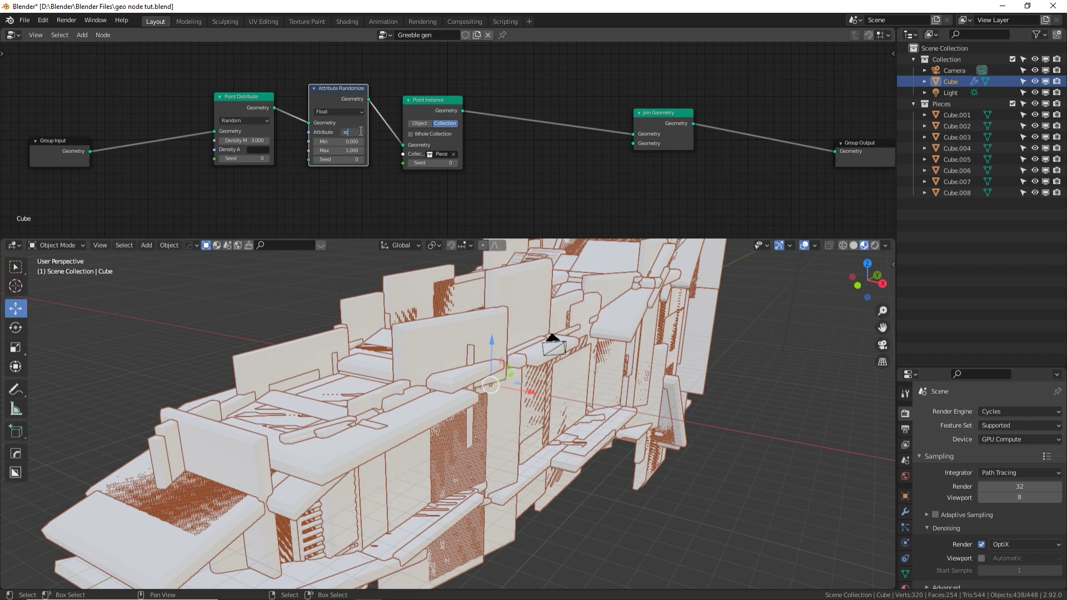
pyautogui.press('Return')
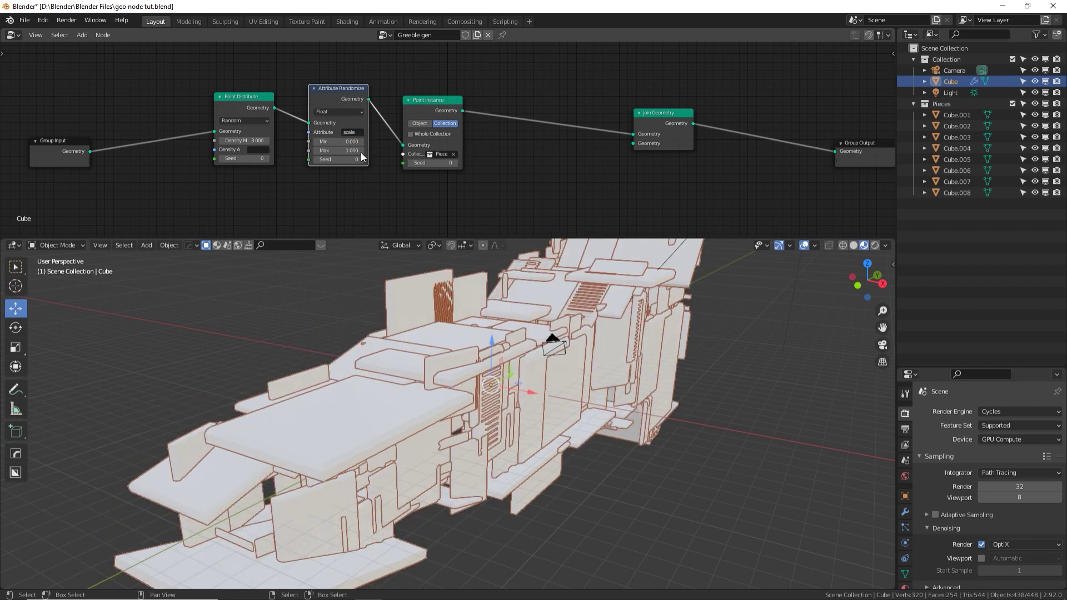
pyautogui.moveTo(343, 147); pyautogui.dragTo(327, 142)
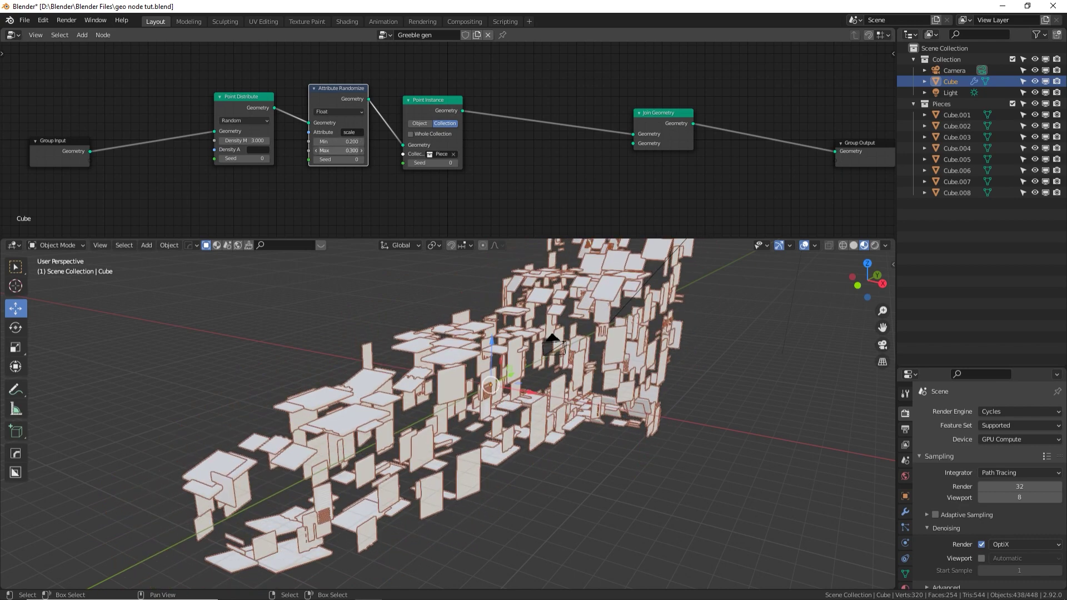
# Try a larger maximum scale on the Attribute Randomize node and set it back to 0.3
pyautogui.moveTo(343, 150)
pyautogui.mouseDown()
pyautogui.moveTo(331, 150)
pyautogui.moveTo(343, 149)
pyautogui.mouseUp()
pyautogui.click(342, 149)
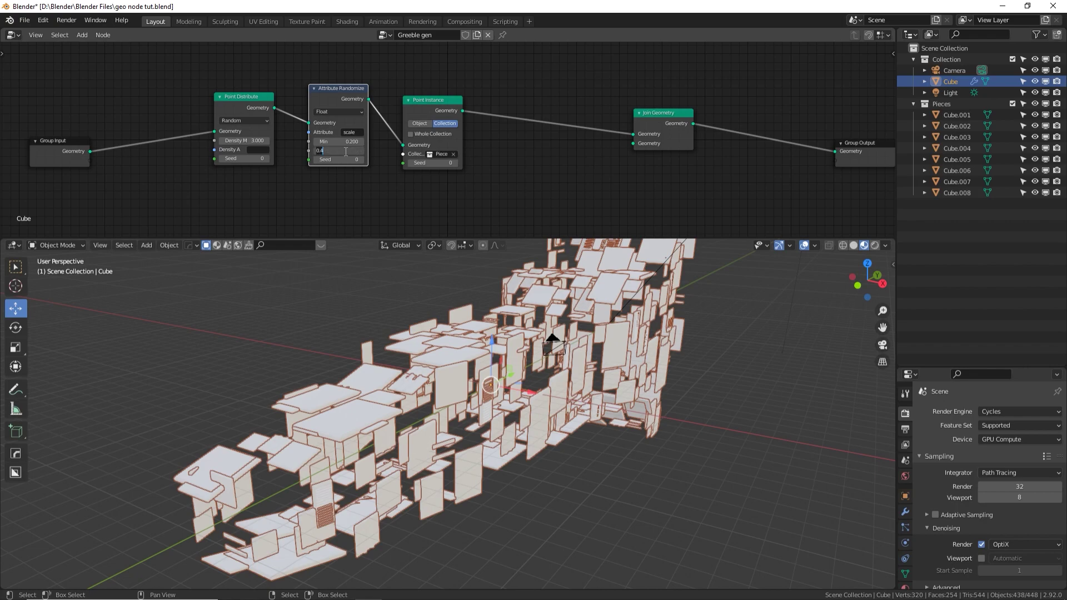
pyautogui.write('0.3')
pyautogui.press('Return')
pyautogui.moveTo(467, 323); pyautogui.dragTo(489, 275, button='middle')
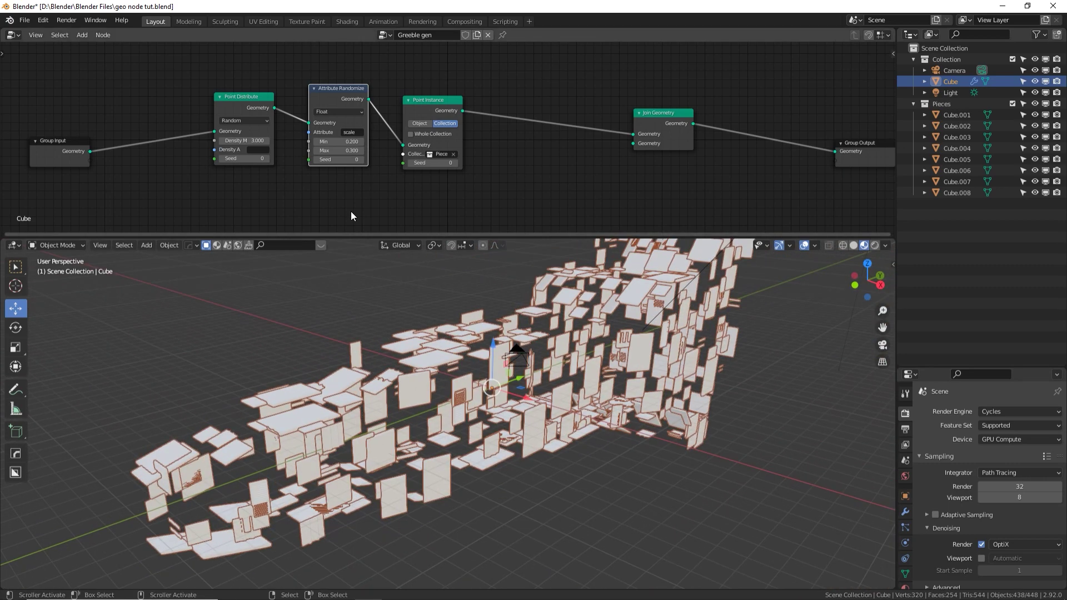
# Connect the Group Input geometry to the free input of Join Geometry to bring back the hull surface
pyautogui.click(667, 124)
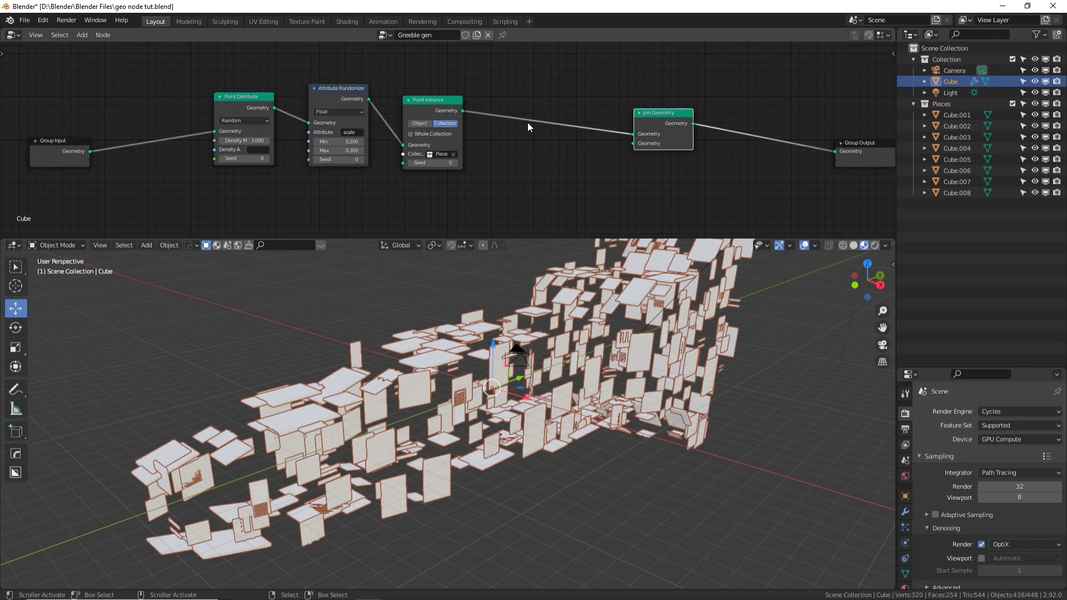
pyautogui.moveTo(90, 150); pyautogui.dragTo(632, 143)
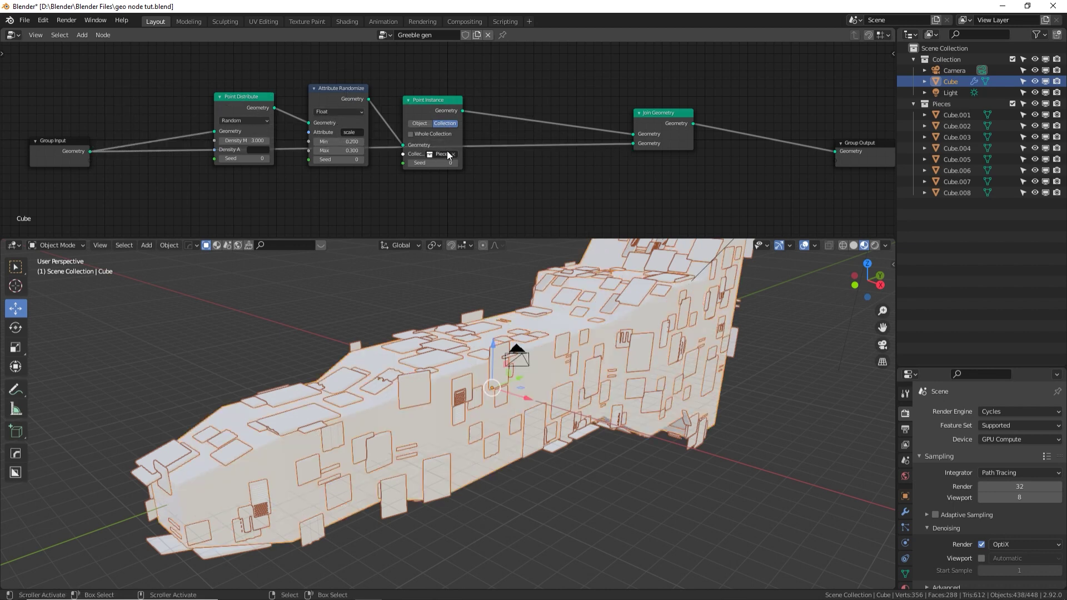
pyautogui.moveTo(531, 366); pyautogui.dragTo(469, 373, button='middle')
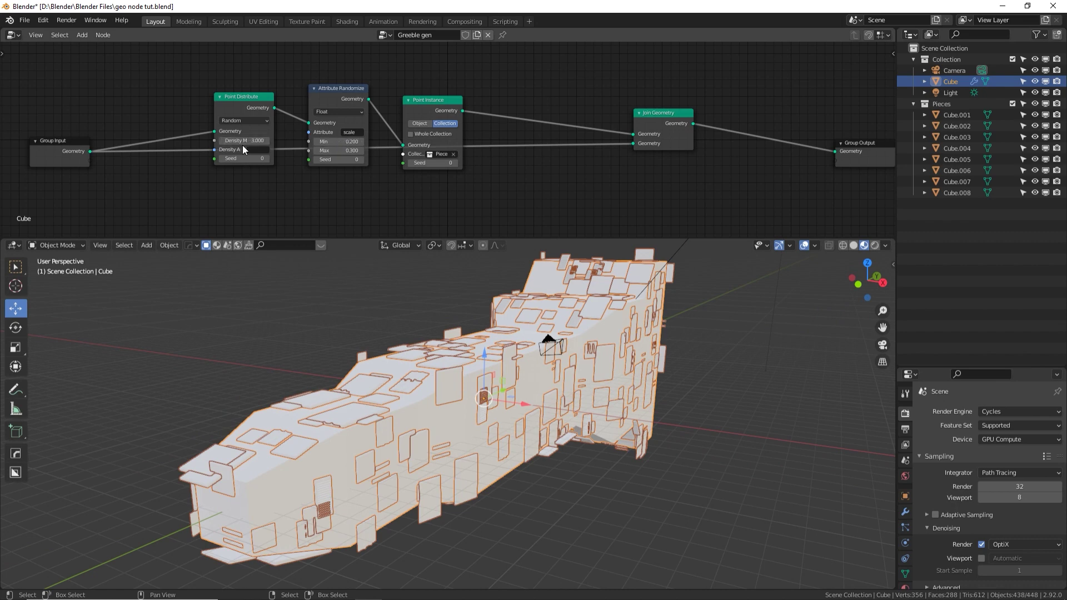
# Raise the Point Distribute node's maximum density to 17.7 and inspect the hull's coverage from several angles
pyautogui.moveTo(240, 141); pyautogui.dragTo(267, 160)
pyautogui.moveTo(526, 257); pyautogui.dragTo(488, 360, button='middle')
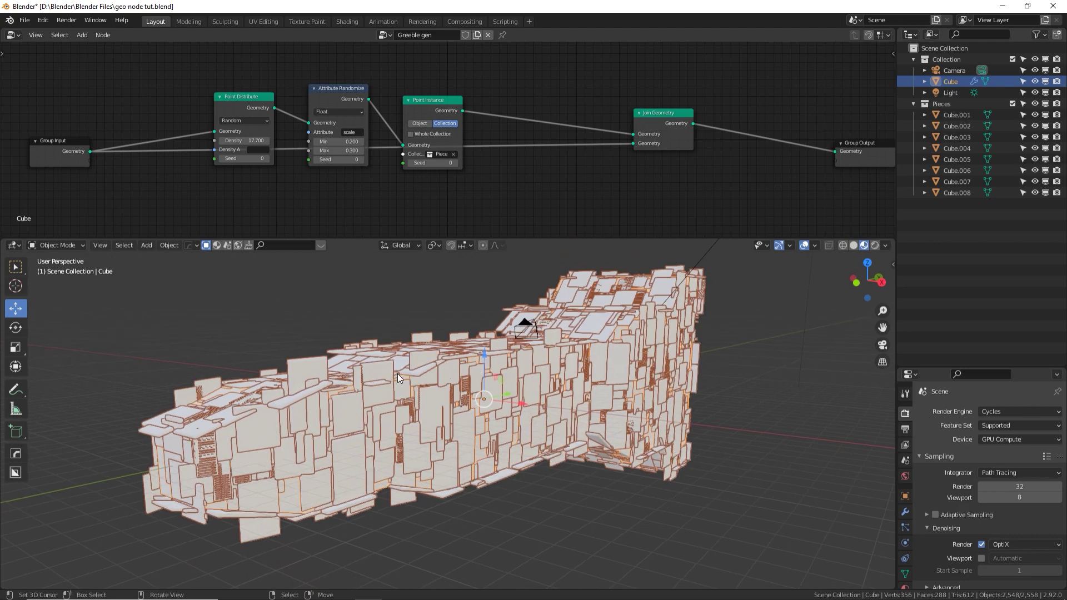
pyautogui.moveTo(320, 394); pyautogui.dragTo(452, 405, button='middle')
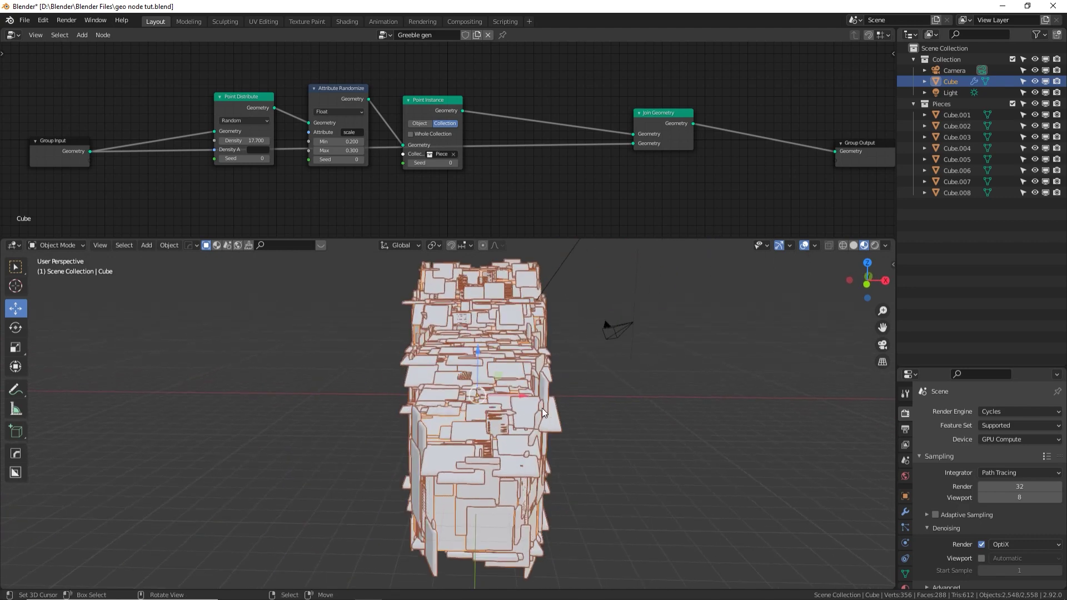
pyautogui.scroll(4, 542, 408)
pyautogui.moveTo(542, 408); pyautogui.dragTo(465, 436, button='middle')
pyautogui.press('Tab')
pyautogui.press('Tab')
pyautogui.scroll(-5, 465, 435)
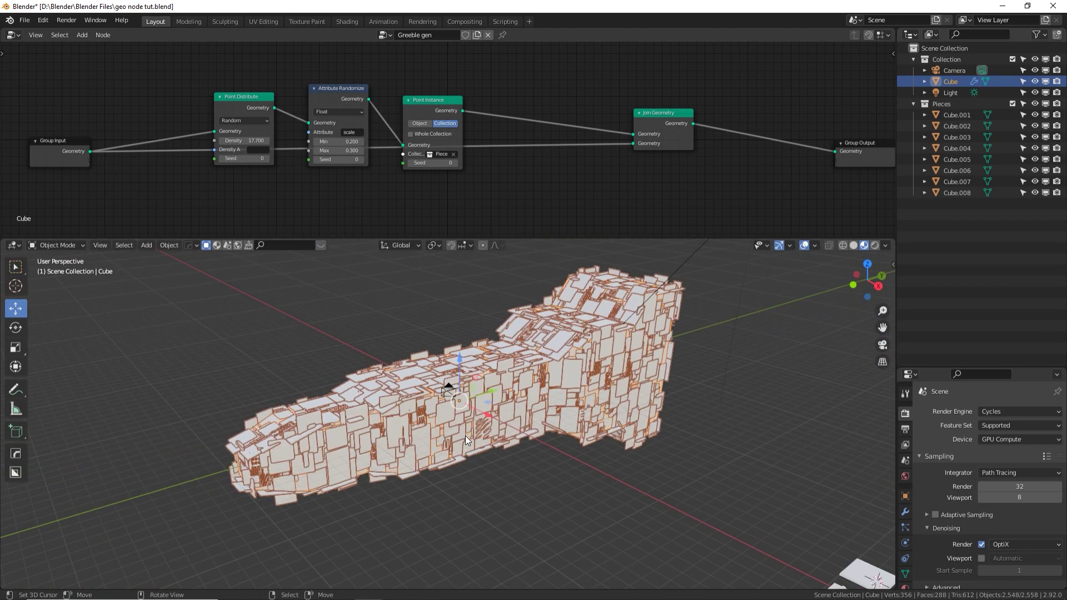
pyautogui.moveTo(464, 436); pyautogui.dragTo(491, 417, button='middle')
pyautogui.scroll(2, 491, 417)
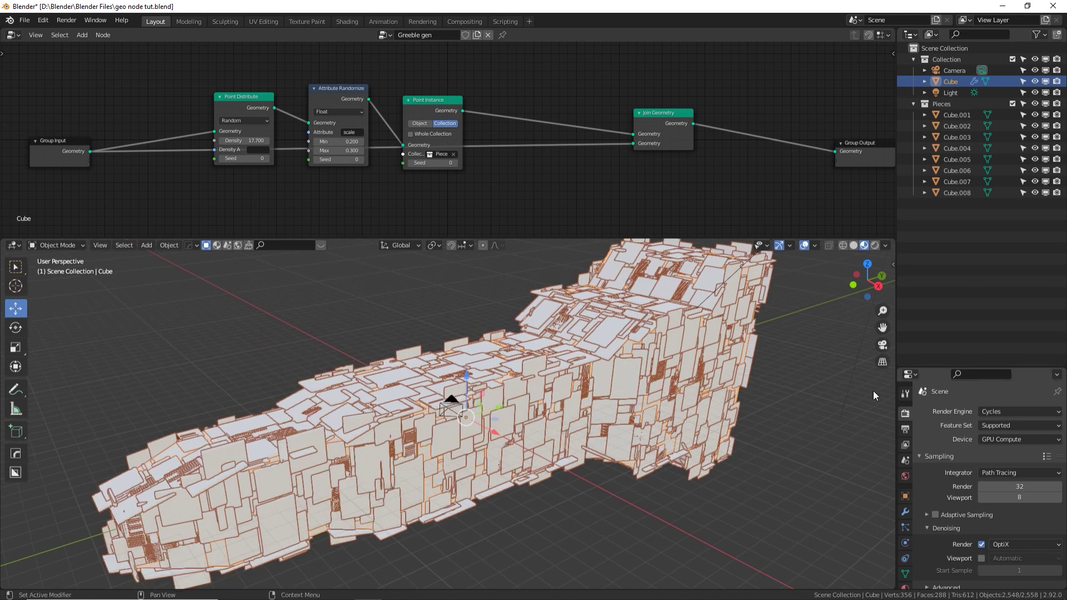
# Enlarge the Properties editor and try moving the detailed hull, cancelling the move
pyautogui.moveTo(916, 367); pyautogui.dragTo(942, 290)
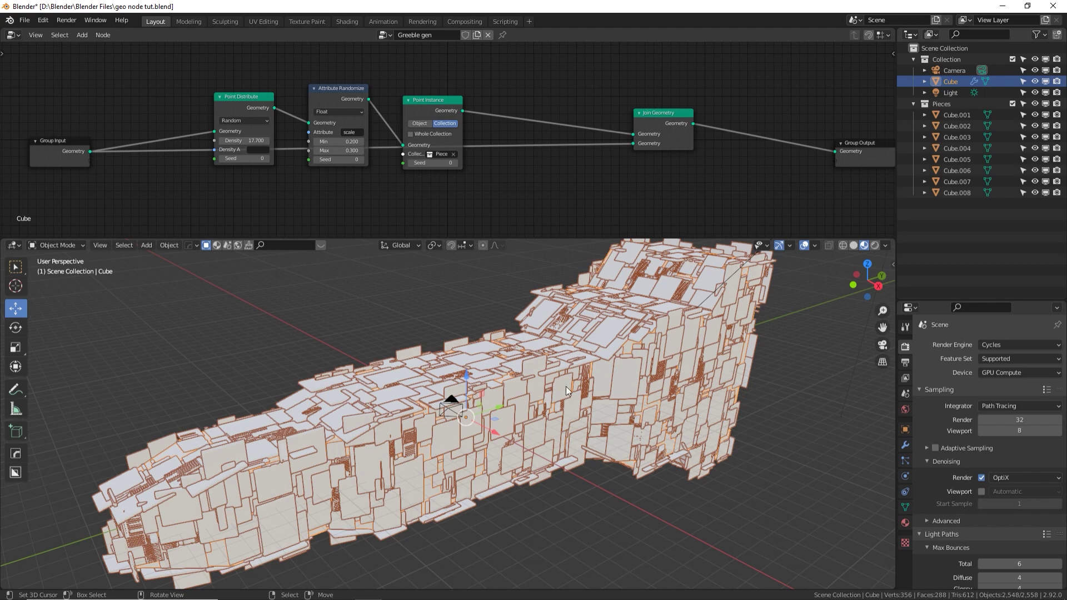
pyautogui.press('g')
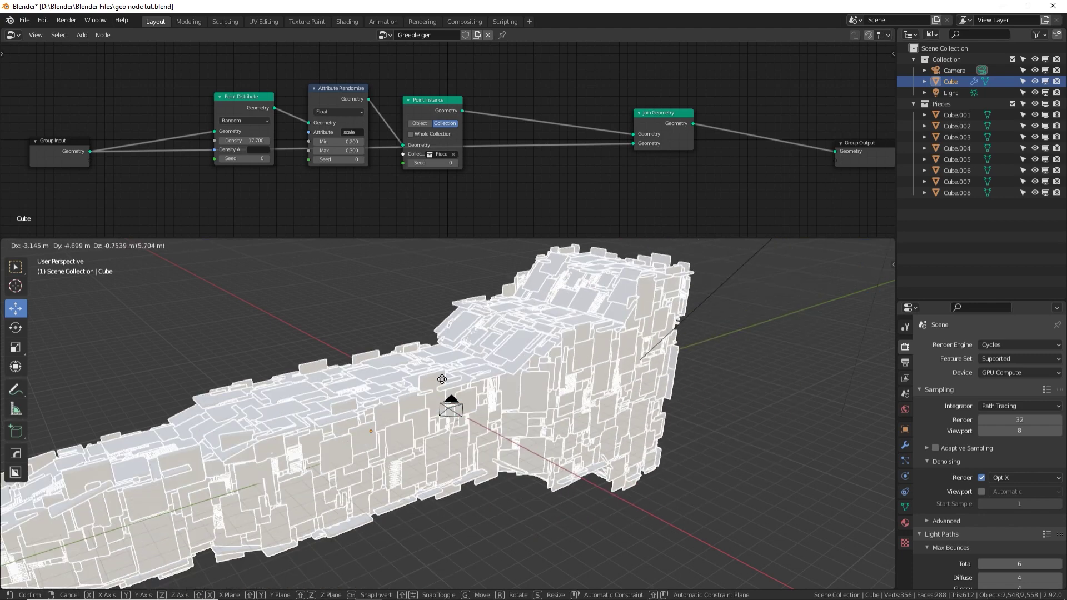
pyautogui.rightClick(528, 382)
# Duplicate the detailed hull in place and disable the copy in viewports
pyautogui.moveTo(579, 375); pyautogui.dragTo(556, 379, button='middle')
pyautogui.hotkey('shift', 'd')
pyautogui.rightClick(555, 378)
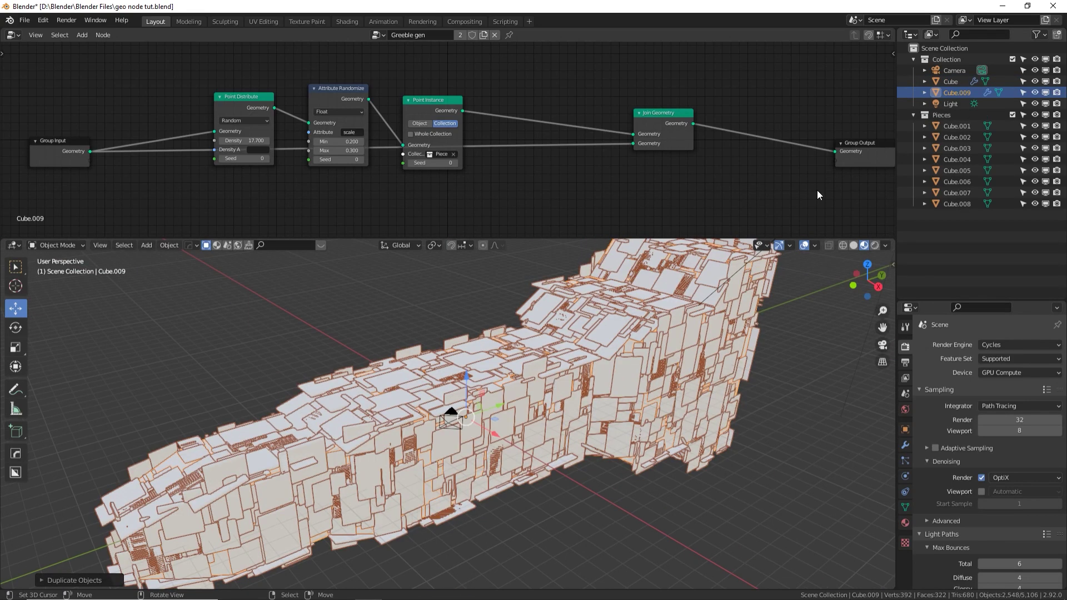
pyautogui.click(1046, 93)
# Rename the original Cube as "Ship" and unlink the Greeble gen node group from it
pyautogui.click(948, 82)
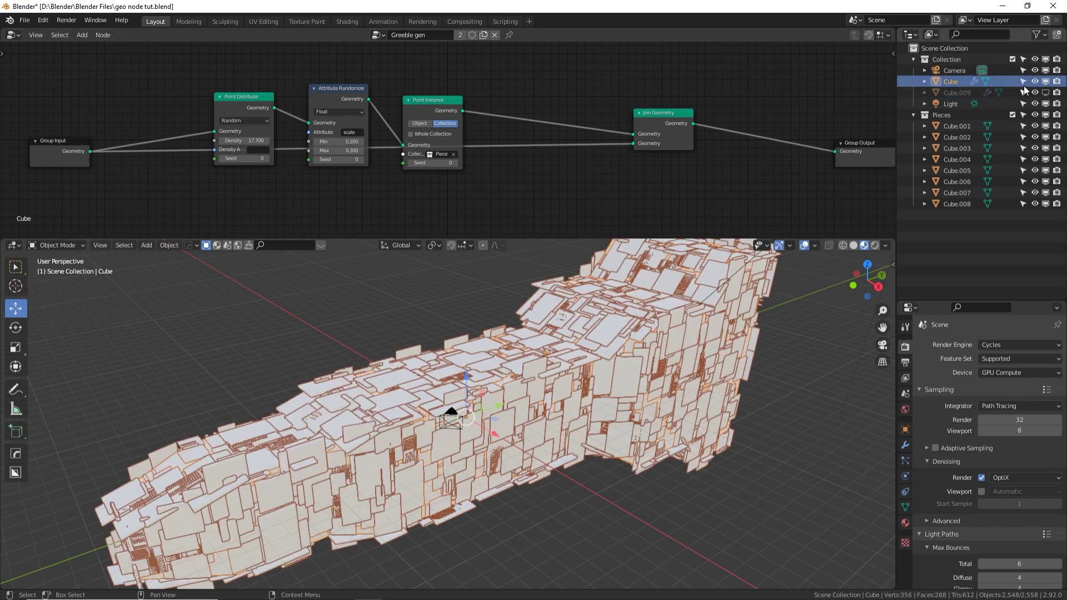
pyautogui.doubleClick(947, 82)
pyautogui.write('Ship')
pyautogui.press('Return')
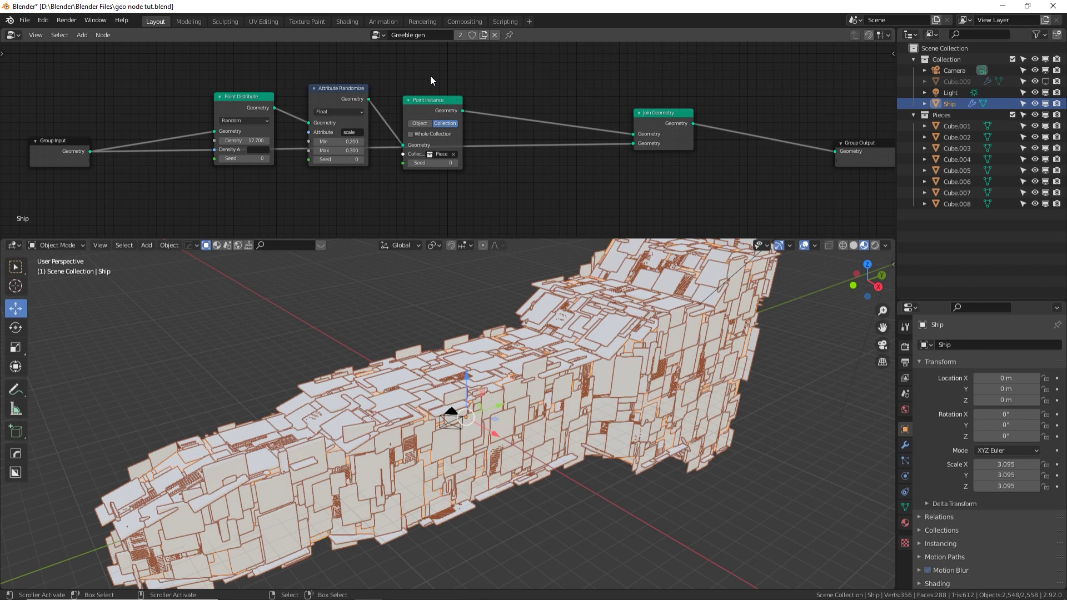
pyautogui.click(495, 35)
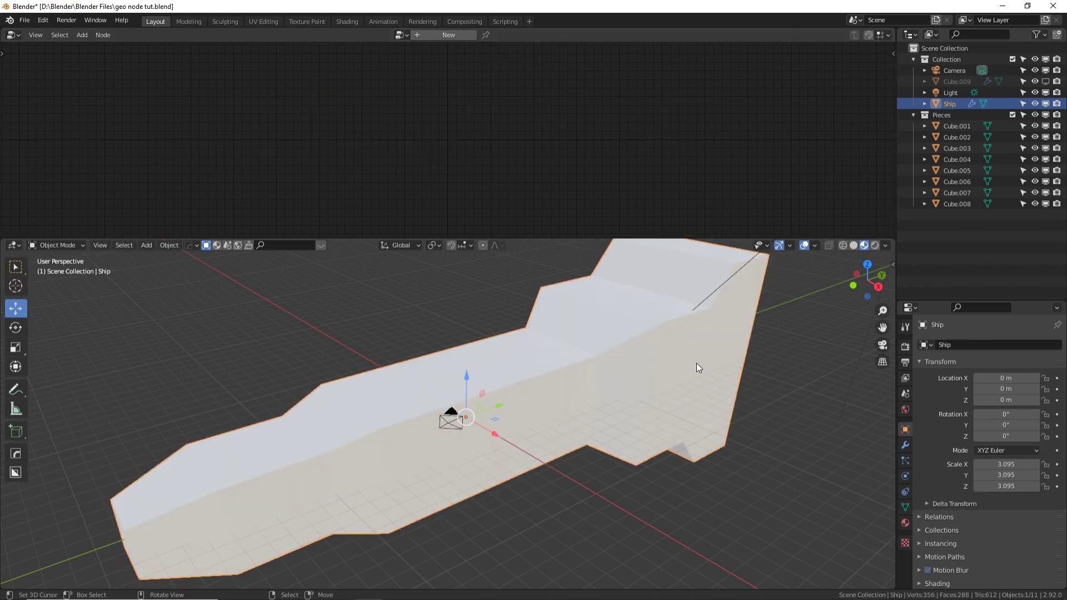
# Re-enable Cube.009 in viewports and wire its Point Instance output directly to Group Output, setting Join Geometry aside unused
pyautogui.click(946, 81)
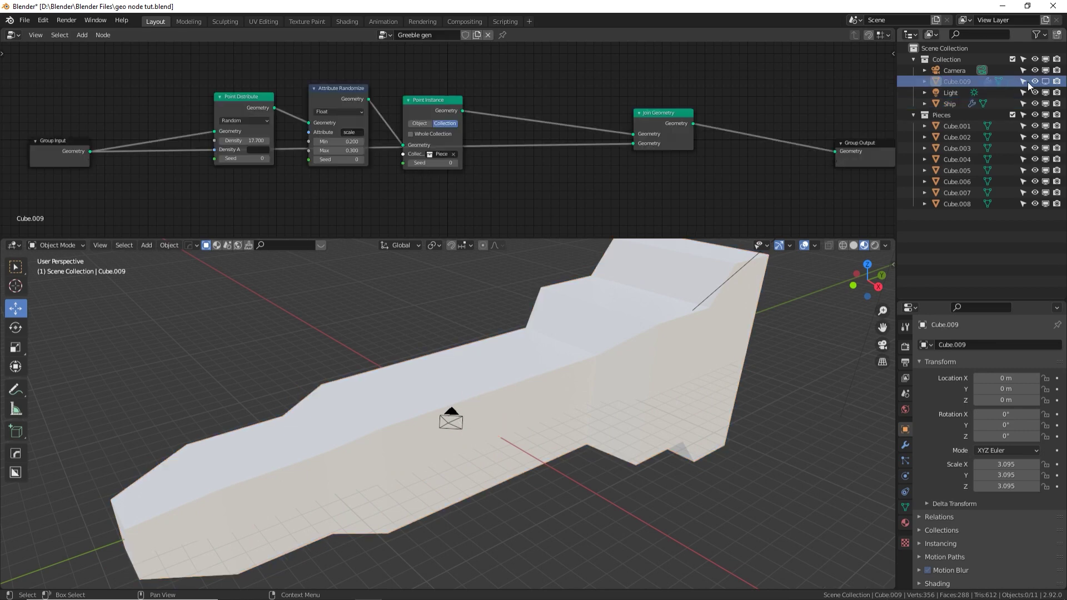
pyautogui.click(1045, 81)
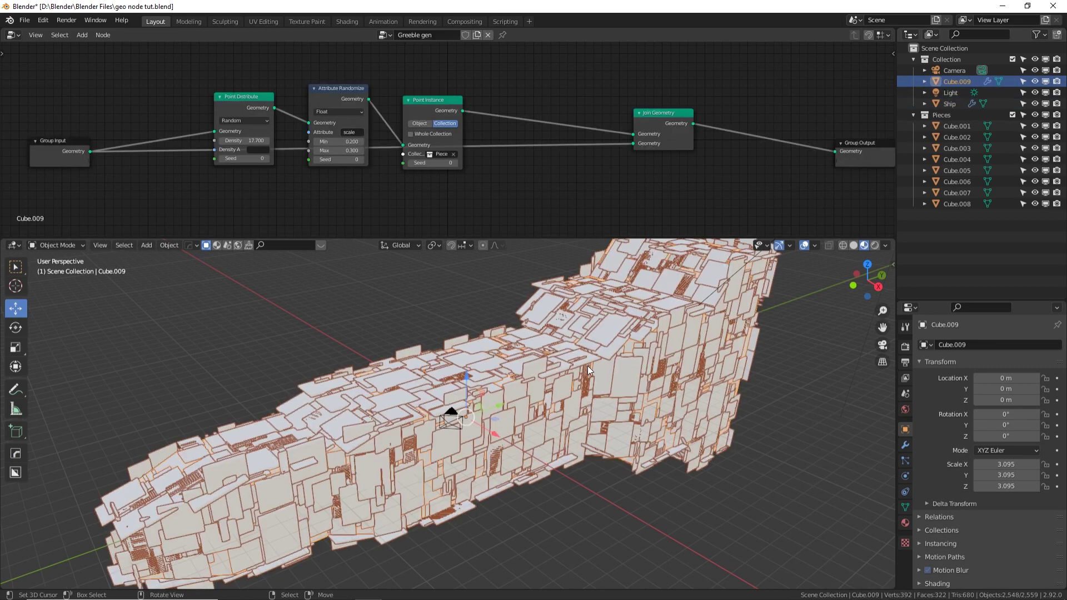
pyautogui.moveTo(697, 146); pyautogui.dragTo(679, 147, button='middle')
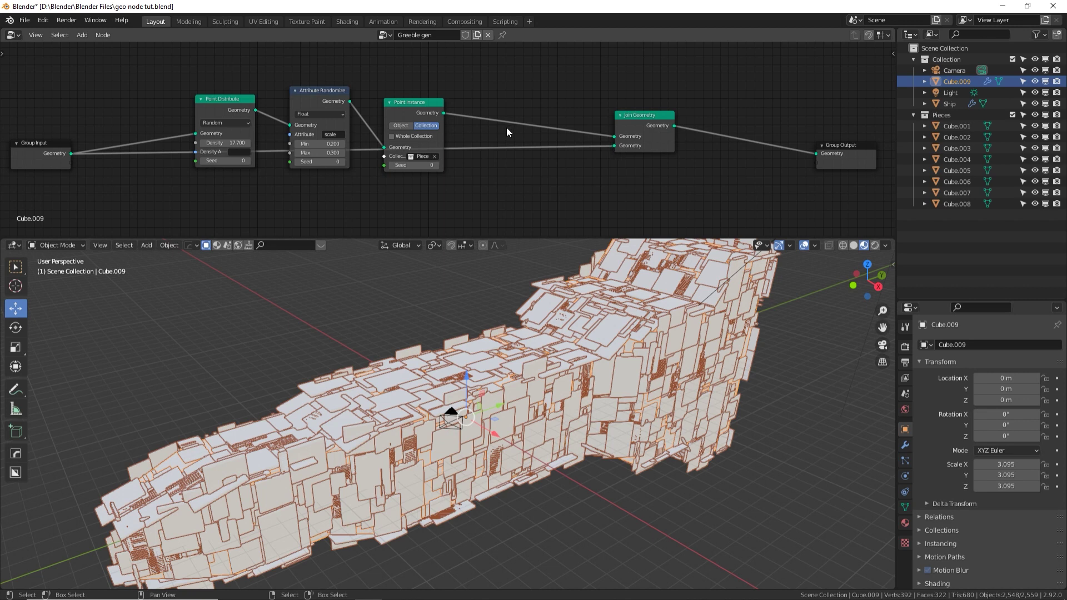
pyautogui.moveTo(443, 113); pyautogui.dragTo(818, 152)
pyautogui.moveTo(646, 125); pyautogui.dragTo(533, 192)
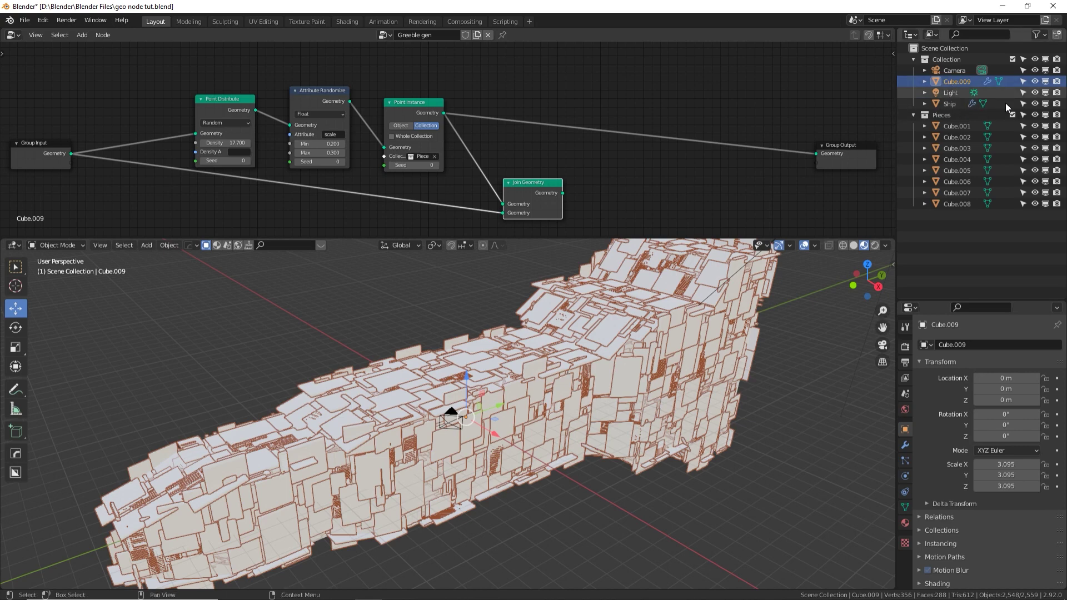
# Try moving Ship and Cube.009 one after the other, cancelling each move
pyautogui.click(949, 103)
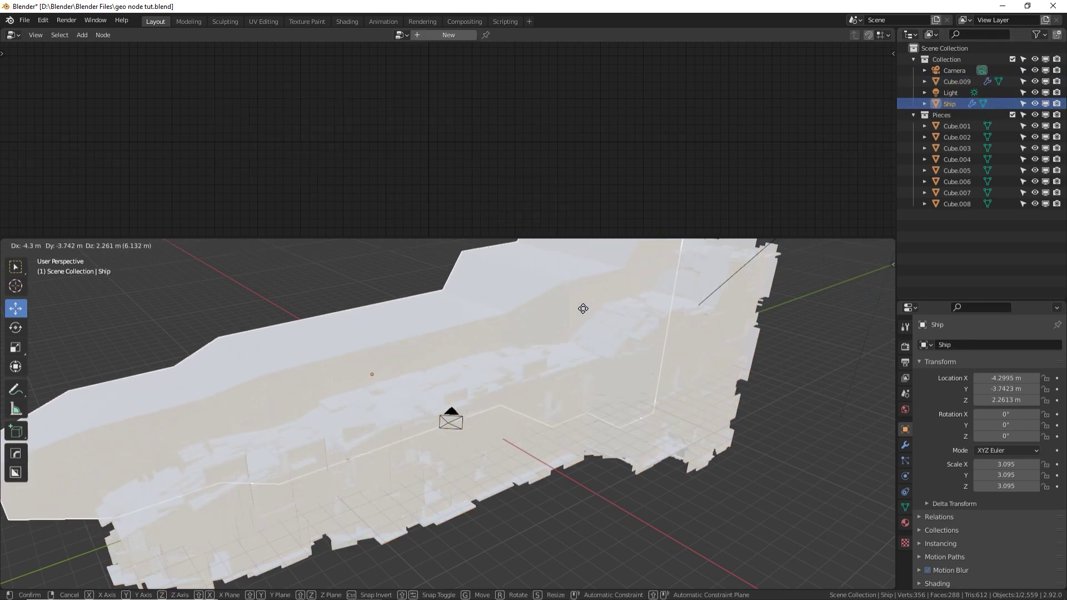
pyautogui.click(951, 81)
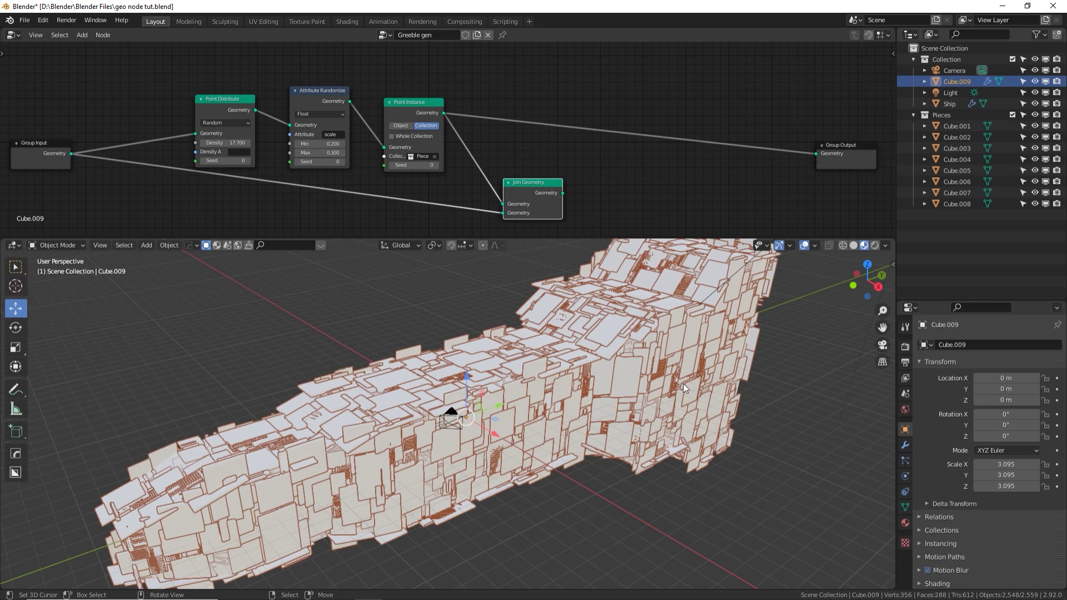
pyautogui.press('g')
pyautogui.rightClick(638, 292)
# Set Attribute Randomize's scale range to 0.1 minimum and 0.2 maximum, and lower Point Distribute's maximum density to 5.8
pyautogui.click(321, 143)
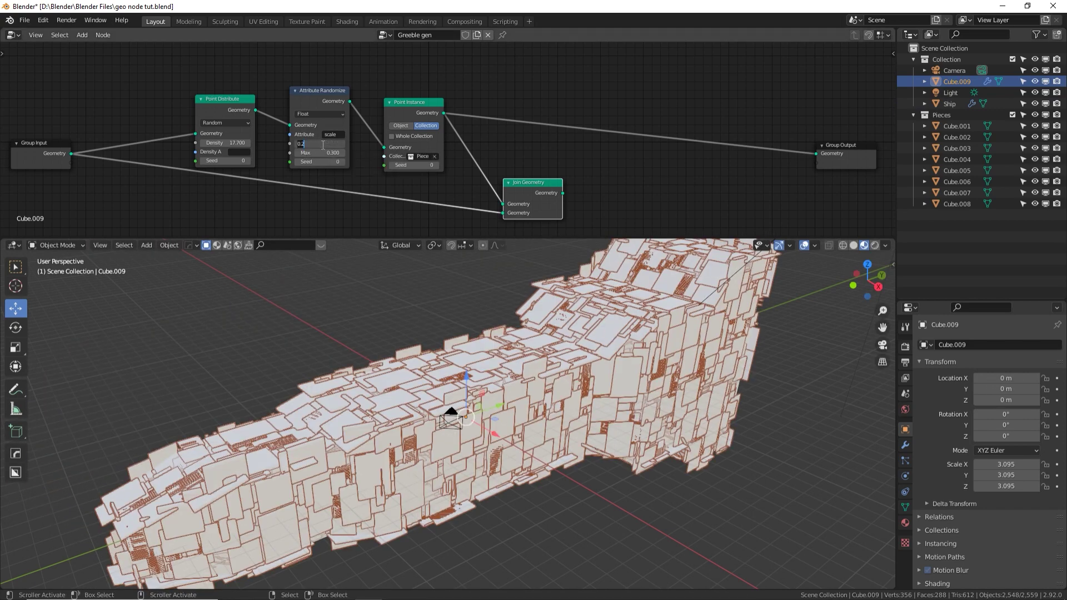
pyautogui.write('.1')
pyautogui.press('Tab')
pyautogui.write('.2')
pyautogui.press('Return')
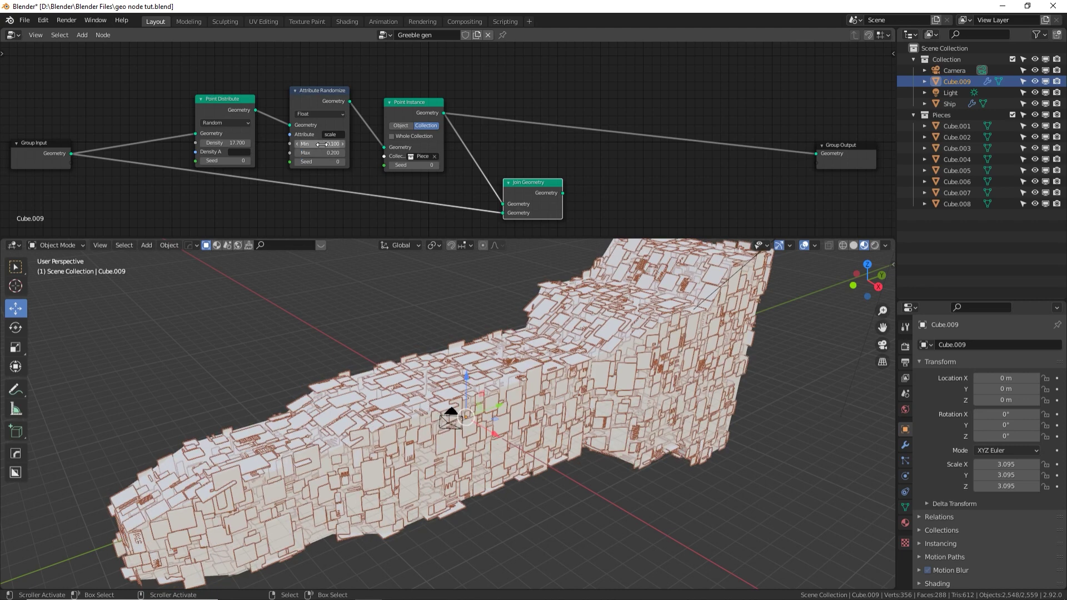
pyautogui.moveTo(235, 143); pyautogui.dragTo(211, 143)
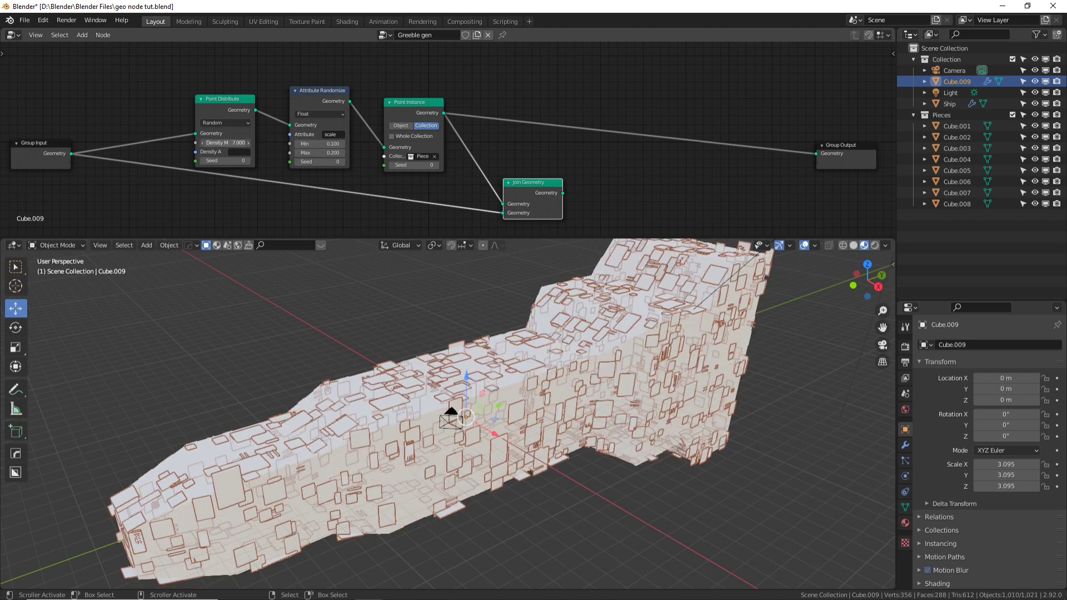
pyautogui.moveTo(475, 302); pyautogui.dragTo(521, 332, button='middle')
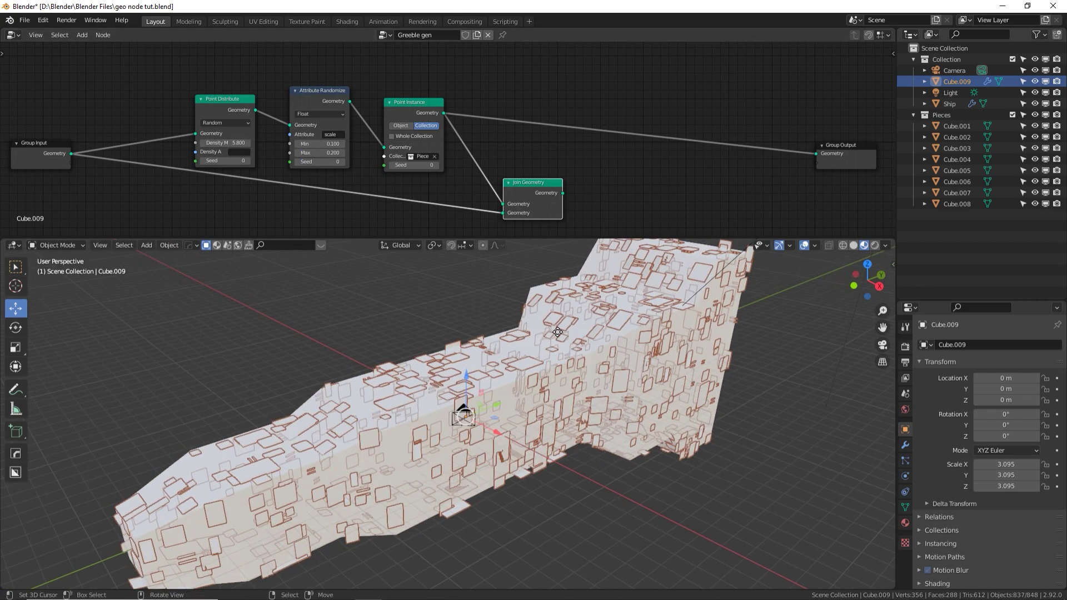
# Check that the greebles and the Ship hull are separate objects by test-moving Cube.009 and selecting each one in turn
pyautogui.press('g')
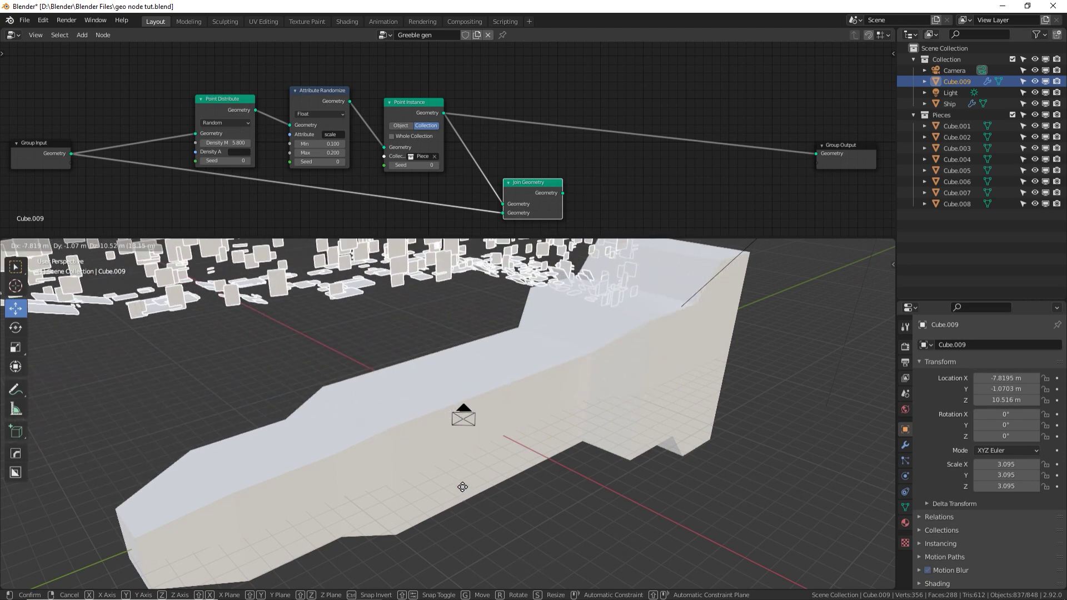
pyautogui.press('Escape')
pyautogui.moveTo(518, 446); pyautogui.dragTo(534, 402, button='middle')
pyautogui.moveTo(480, 381)
pyautogui.mouseDown(button='middle')
pyautogui.moveTo(595, 378)
pyautogui.moveTo(469, 405)
pyautogui.moveTo(532, 383)
pyautogui.moveTo(479, 385)
pyautogui.mouseUp(button='middle')
pyautogui.scroll(-2, 519, 384)
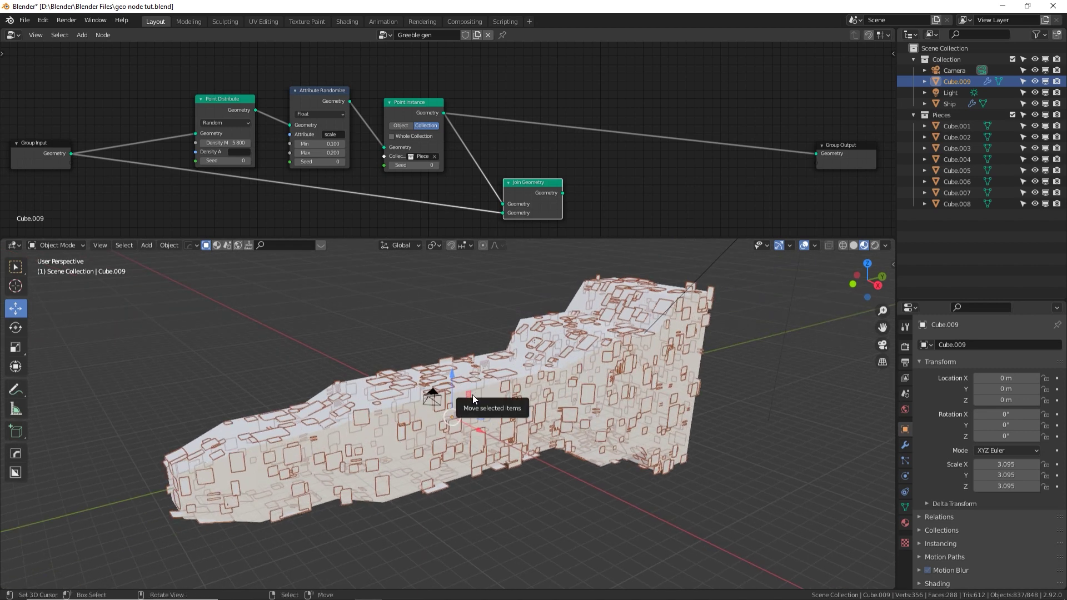
pyautogui.hotkey('alt', 'a')
pyautogui.click(484, 395)
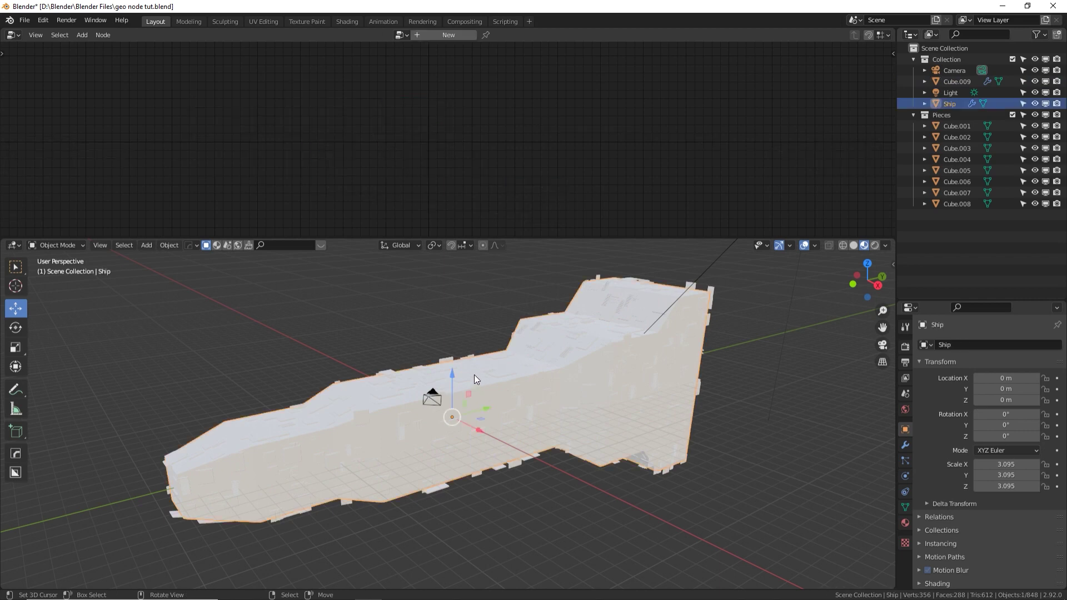
pyautogui.click(475, 375)
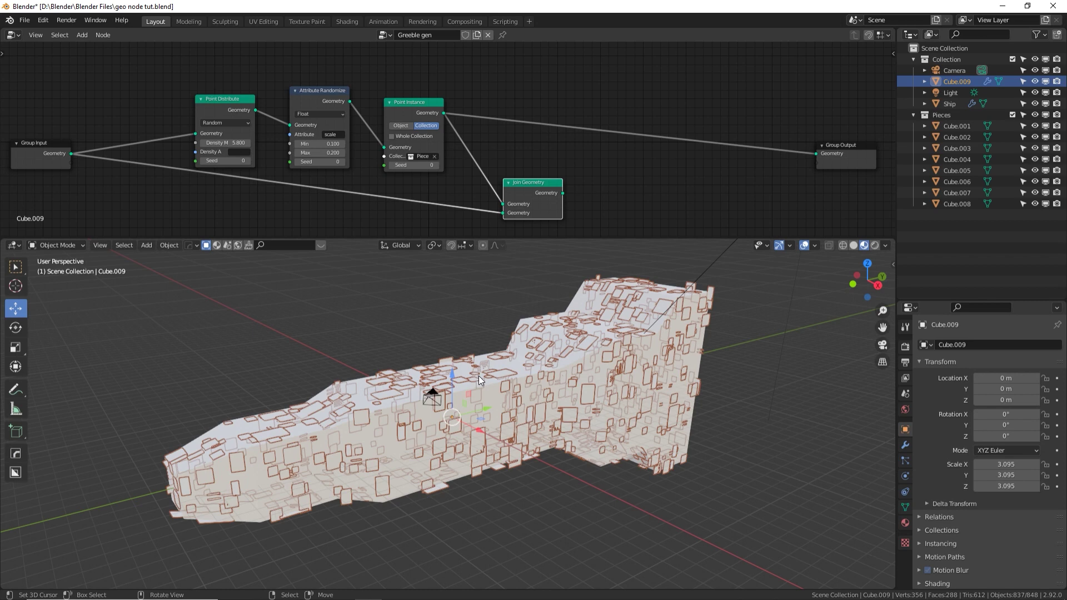
pyautogui.keyDown('shift'); pyautogui.moveTo(577, 371); pyautogui.dragTo(586, 379, button='middle'); pyautogui.keyUp('shift')
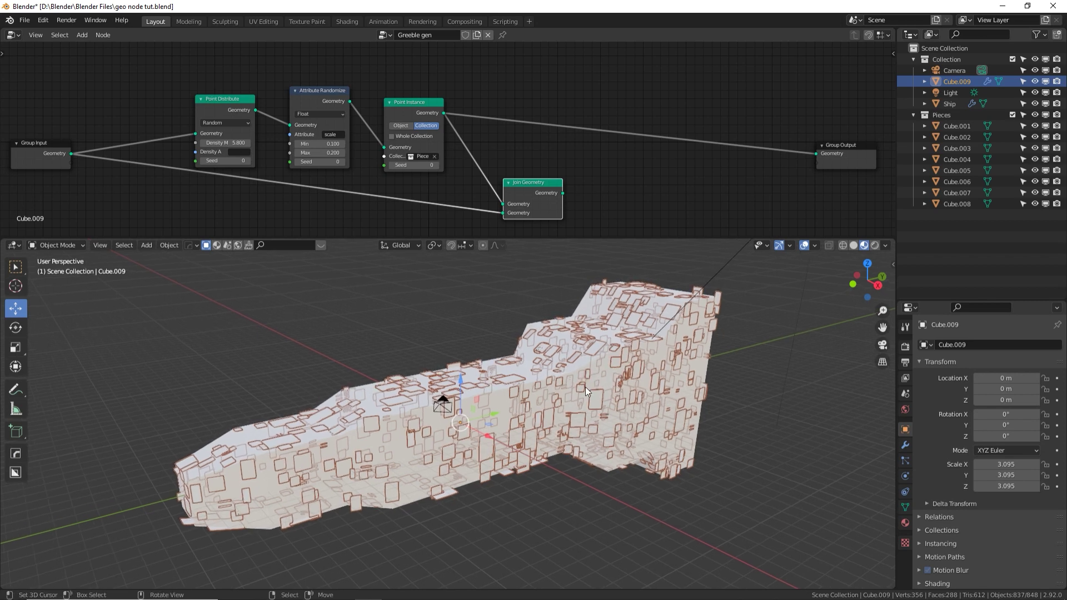
pyautogui.scroll(1, 585, 387)
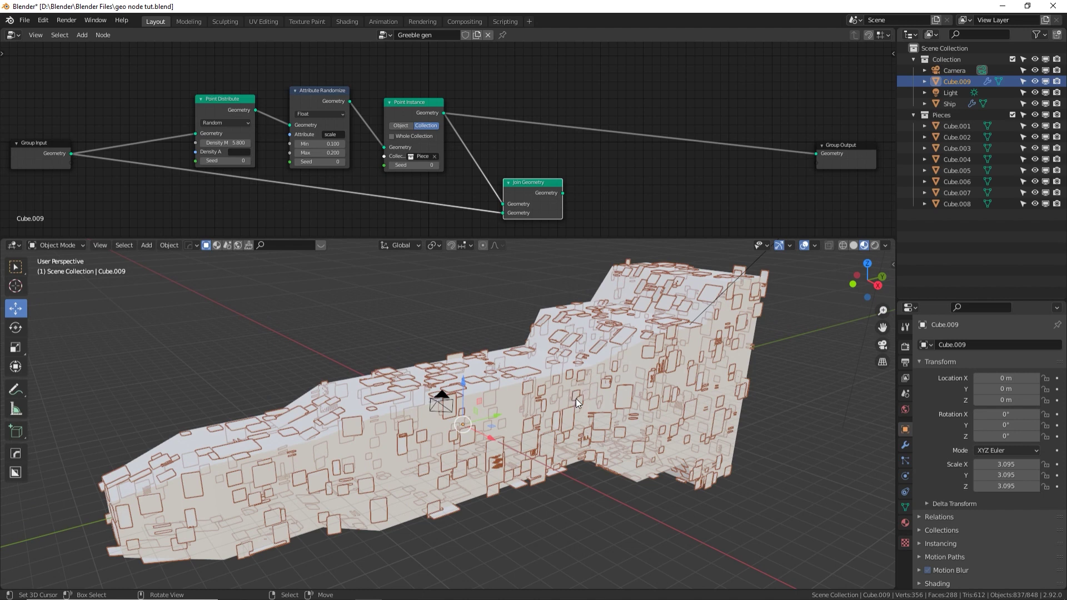
# Rename Cube.009 as "Greebles"
pyautogui.doubleClick(943, 81)
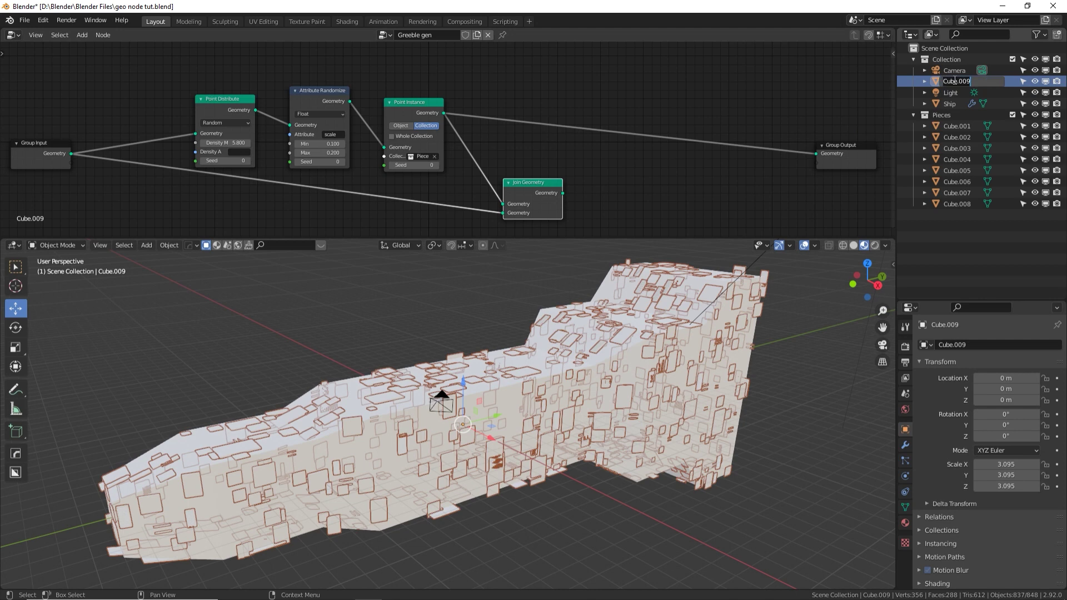
pyautogui.press('Return')
# In Edit Mode, select all of the Greebles mesh and split its faces by edges
pyautogui.press('Tab')
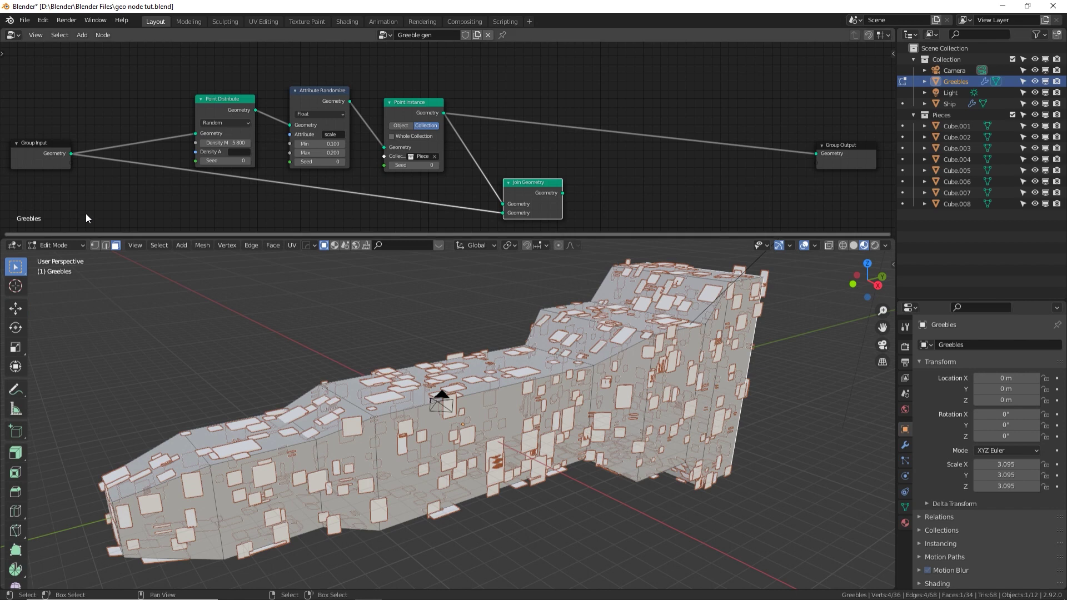
pyautogui.press('a')
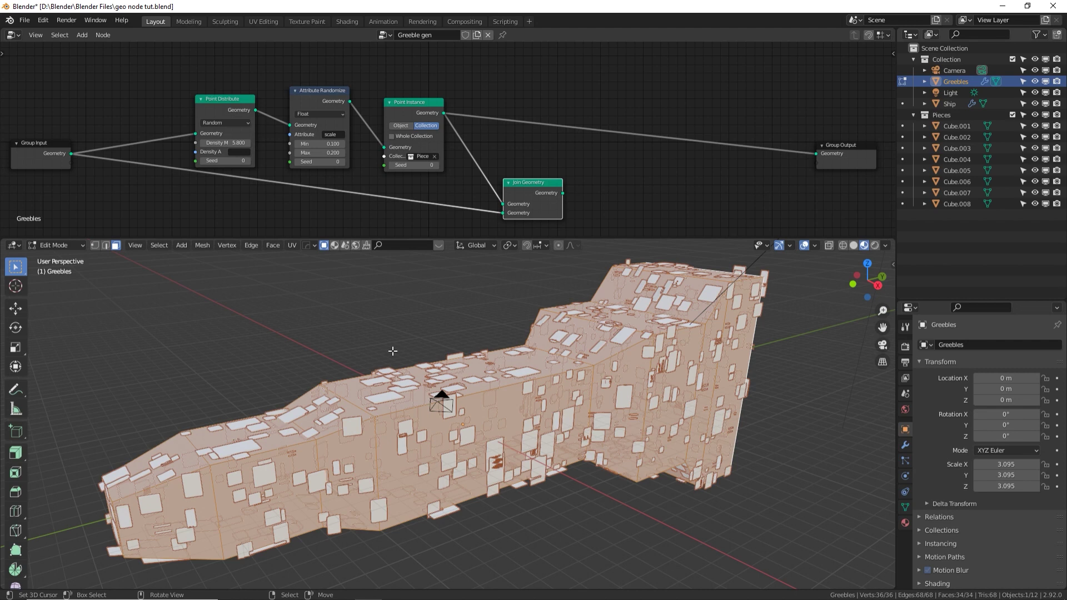
pyautogui.press('F3')
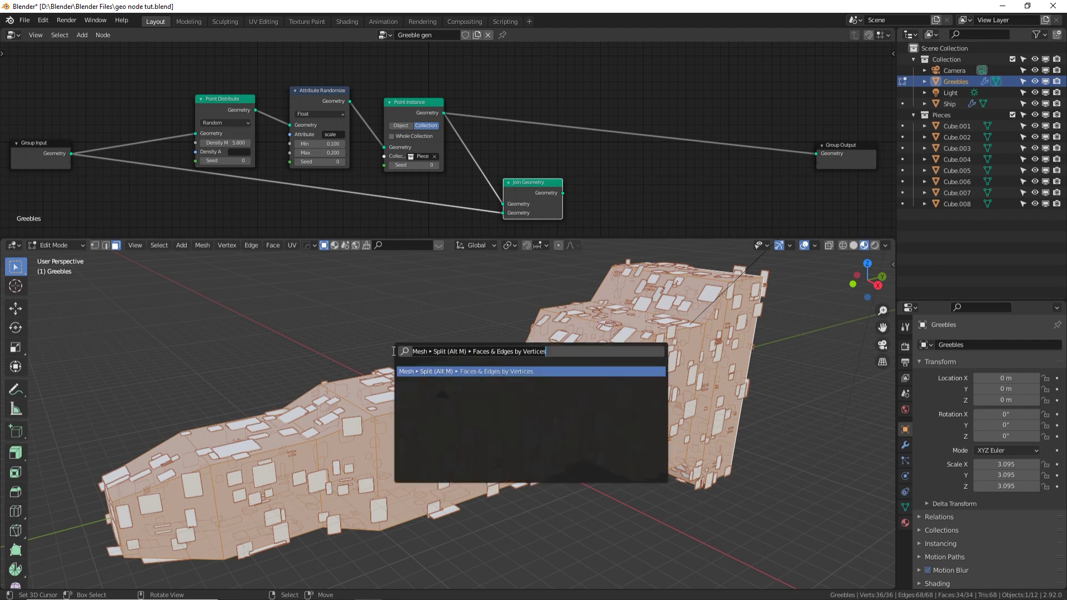
pyautogui.write('s')
pyautogui.press('BackSpace')
pyautogui.write('e')
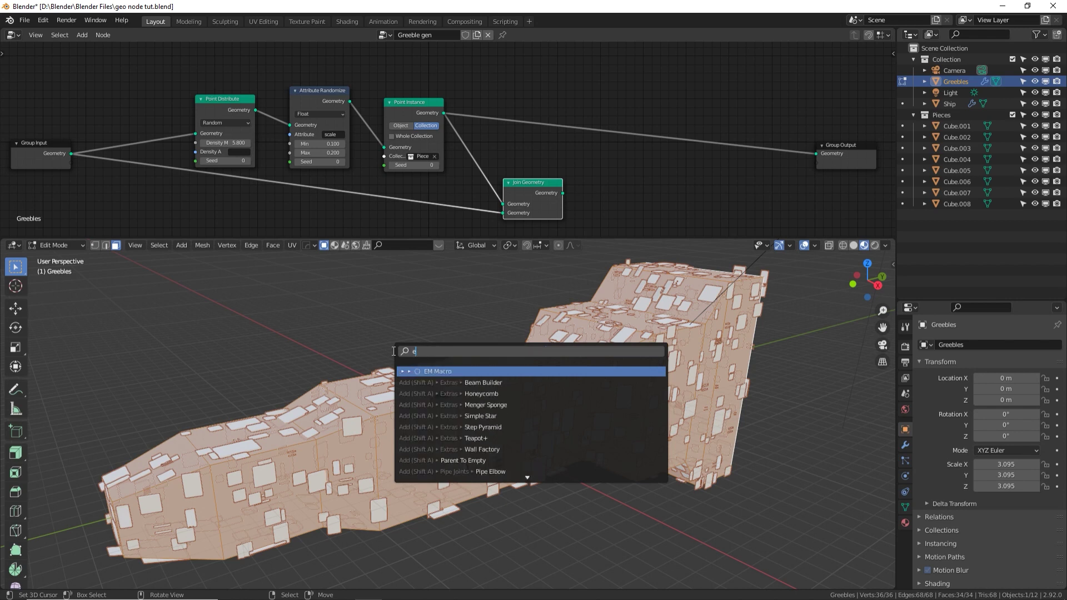
pyautogui.write('dge spli')
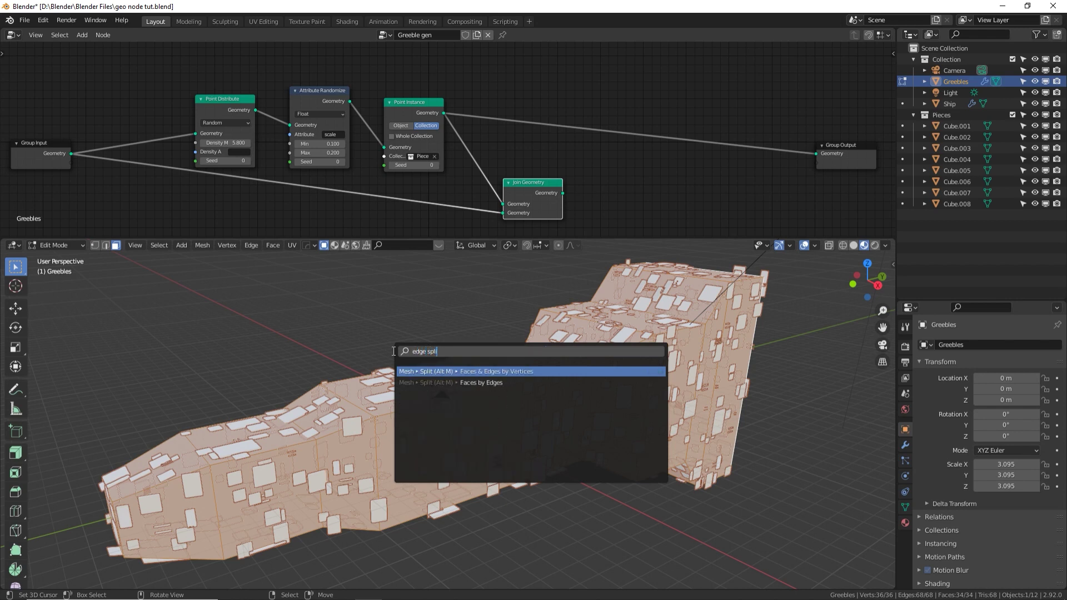
pyautogui.press('Down')
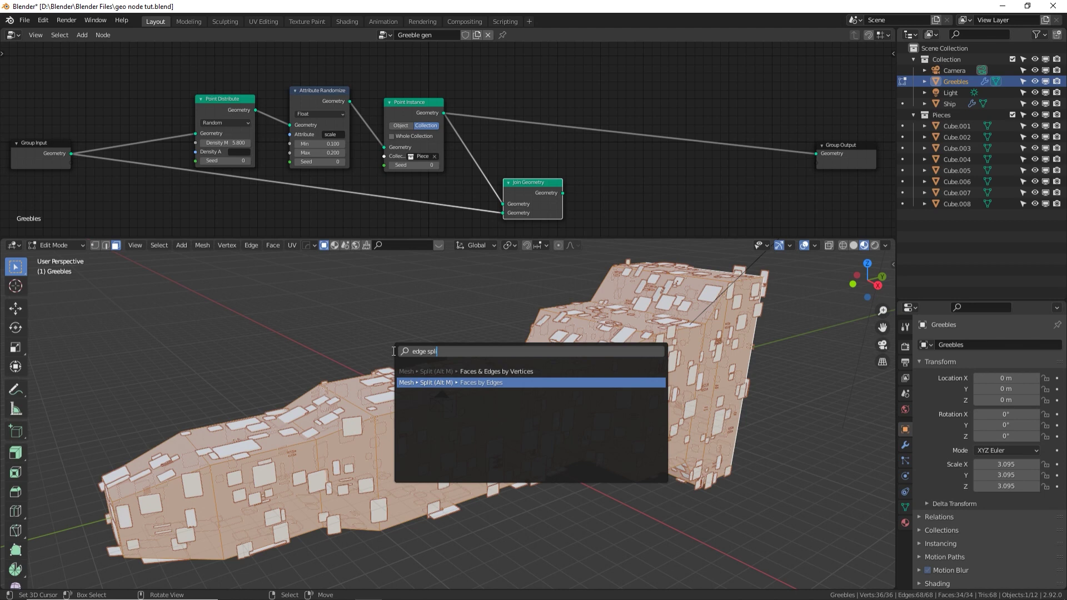
pyautogui.press('Return')
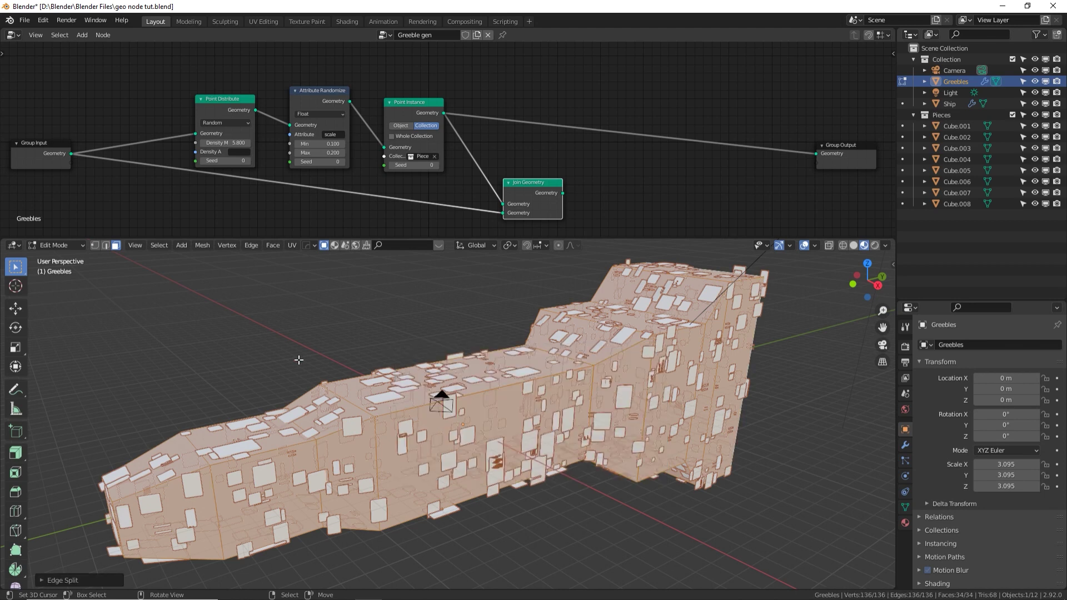
# Check that the faces are separated by test-moving four hull faces one after another, cancelling each move
pyautogui.click(372, 385)
pyautogui.press('g')
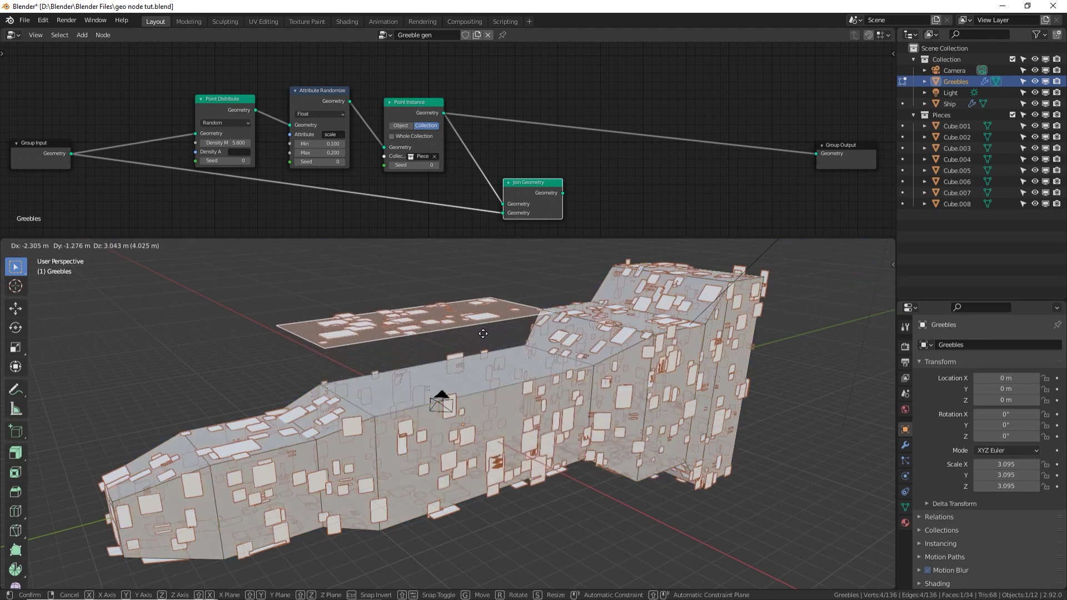
pyautogui.press('Escape')
pyautogui.click(226, 437)
pyautogui.press('g')
pyautogui.press('Escape')
pyautogui.click(483, 444)
pyautogui.press('g')
pyautogui.press('Escape')
pyautogui.click(657, 433)
pyautogui.press('g')
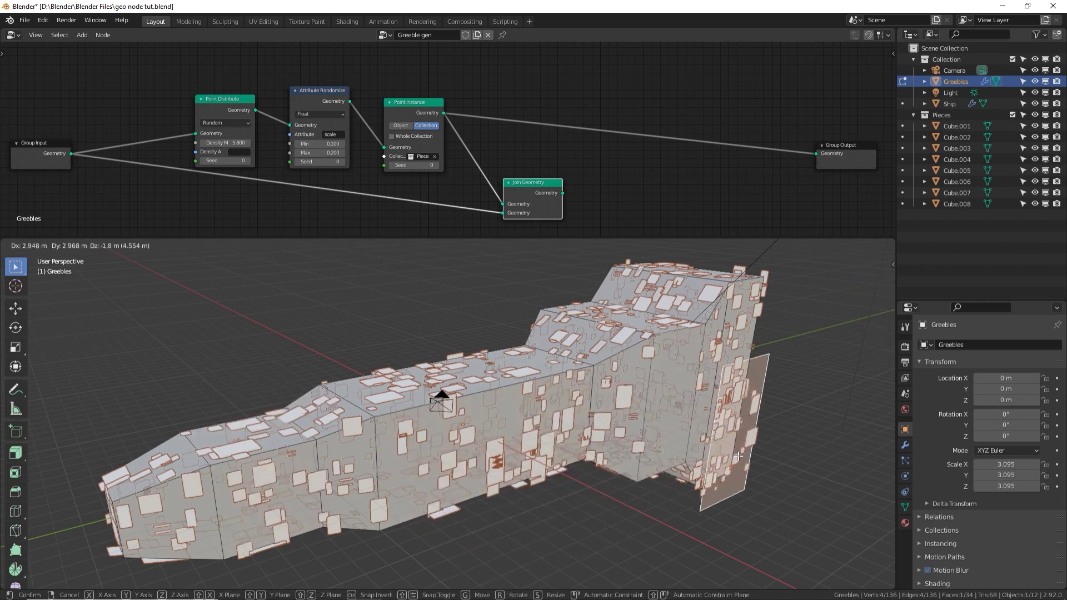
pyautogui.press('Escape')
# Set the pivot point to Individual Origins and scale all Greebles faces down to about 0.9
pyautogui.press('a')
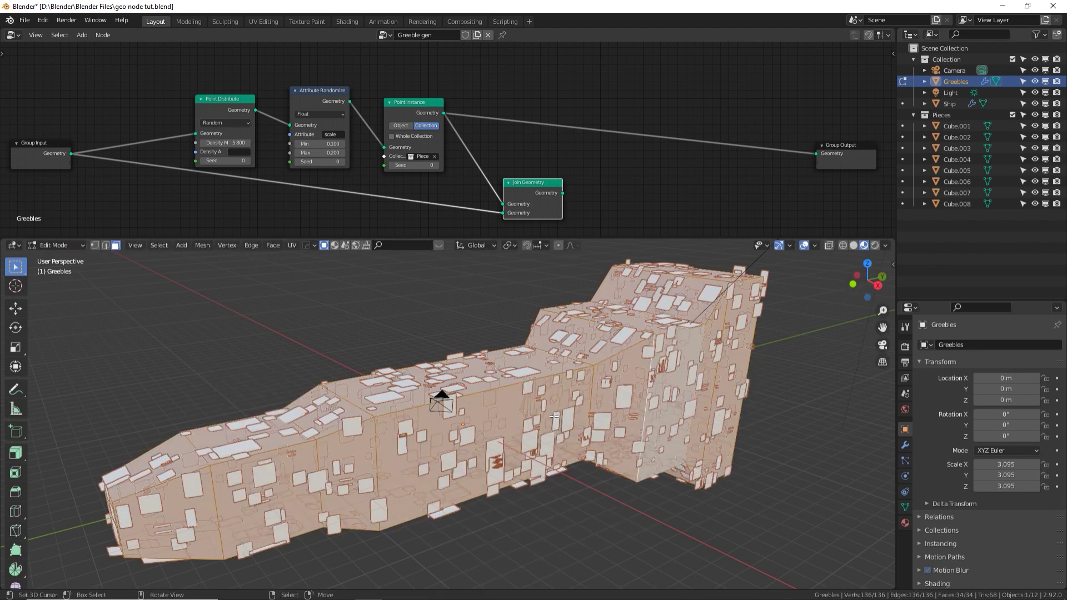
pyautogui.click(513, 242)
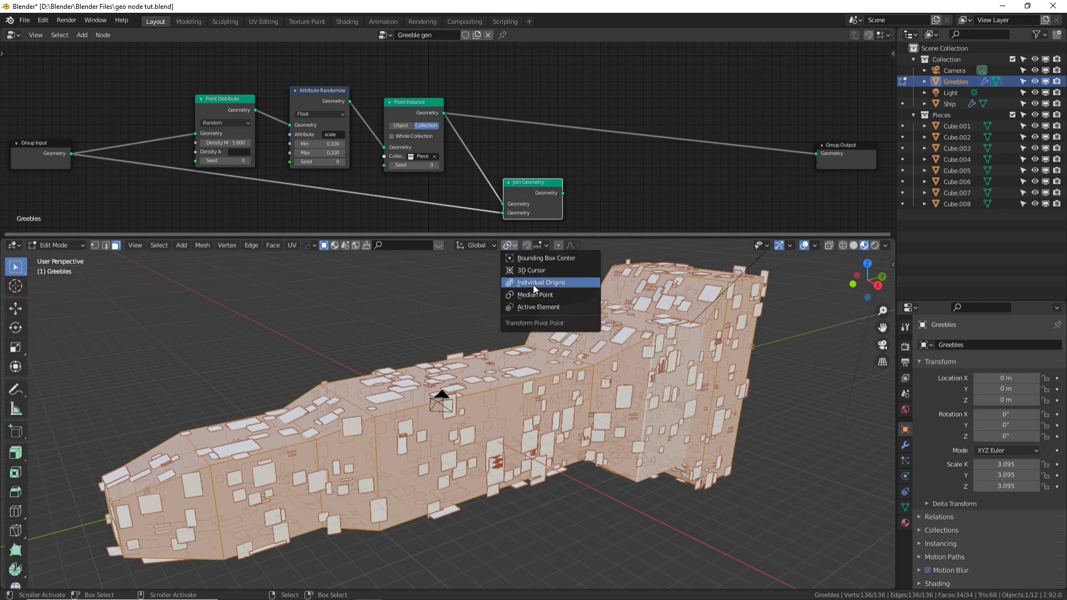
pyautogui.click(532, 284)
pyautogui.moveTo(555, 235); pyautogui.dragTo(555, 84)
pyautogui.press('s')
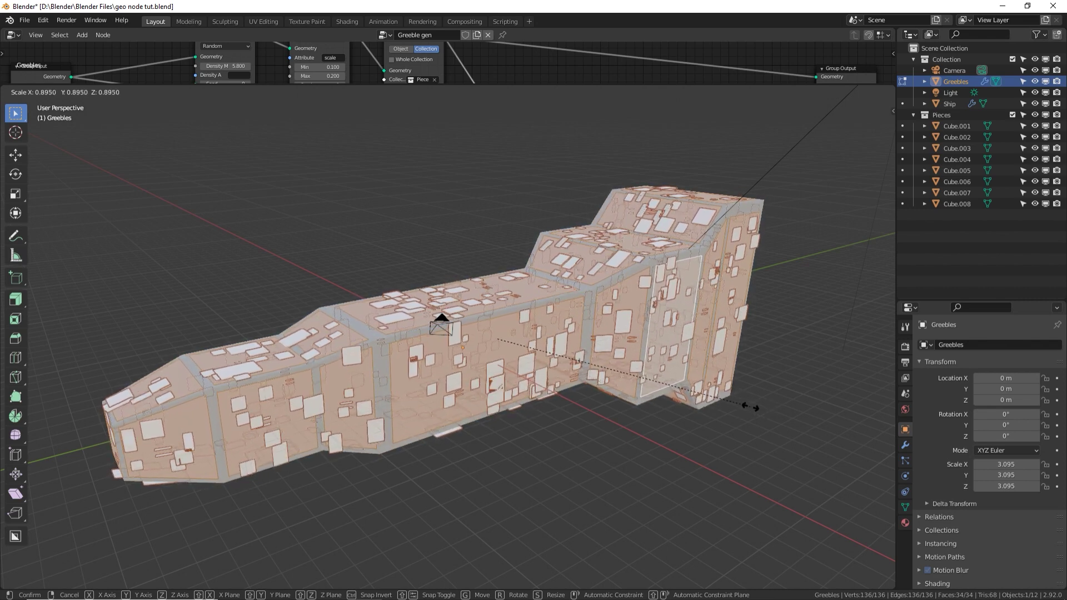
pyautogui.click(752, 405)
# Try several Point Distribute seeds and settle on 50, checking the scatter along both sides of the hull
pyautogui.moveTo(752, 405); pyautogui.dragTo(355, 324, button='middle')
pyautogui.scroll(3, 494, 339)
pyautogui.moveTo(386, 83); pyautogui.dragTo(392, 154)
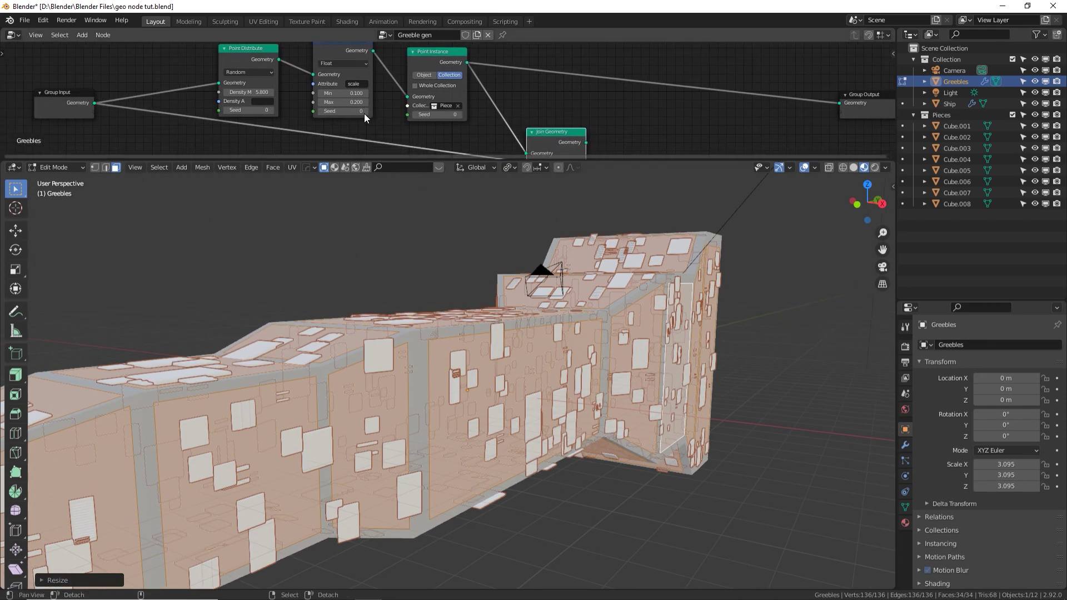
pyautogui.click(271, 110)
pyautogui.click(272, 110)
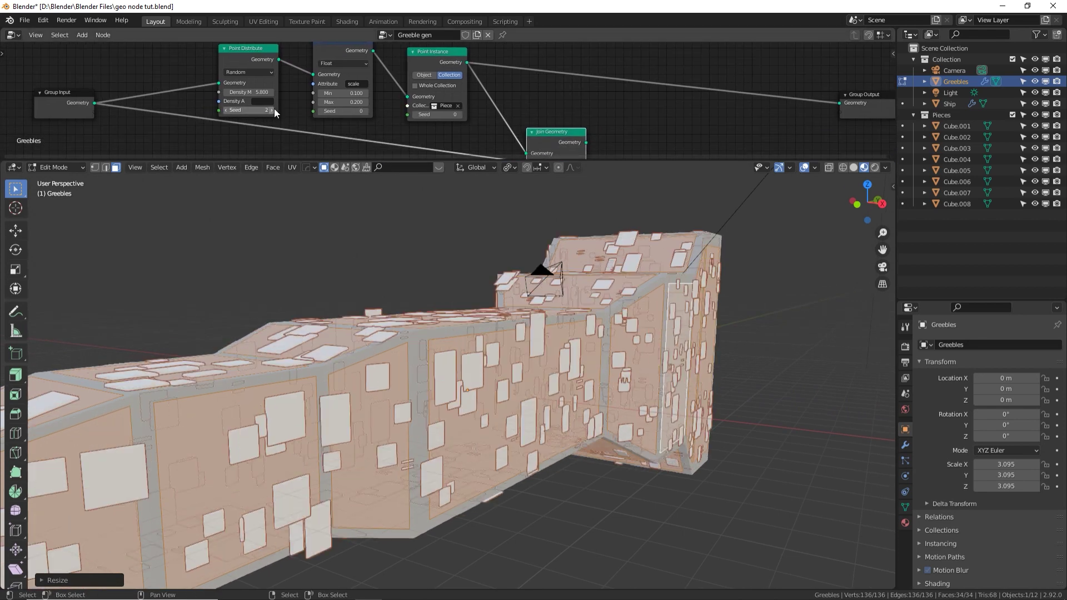
pyautogui.click(273, 110)
pyautogui.click(272, 110)
pyautogui.click(272, 110)
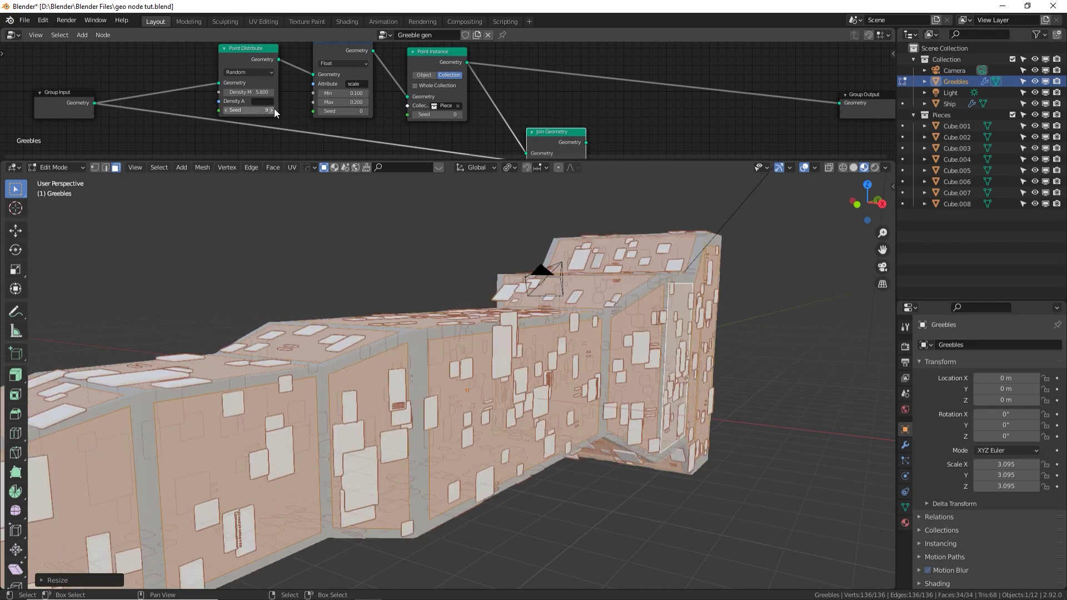
pyautogui.click(272, 110)
pyautogui.click(272, 110)
pyautogui.moveTo(367, 255); pyautogui.dragTo(388, 332, button='middle')
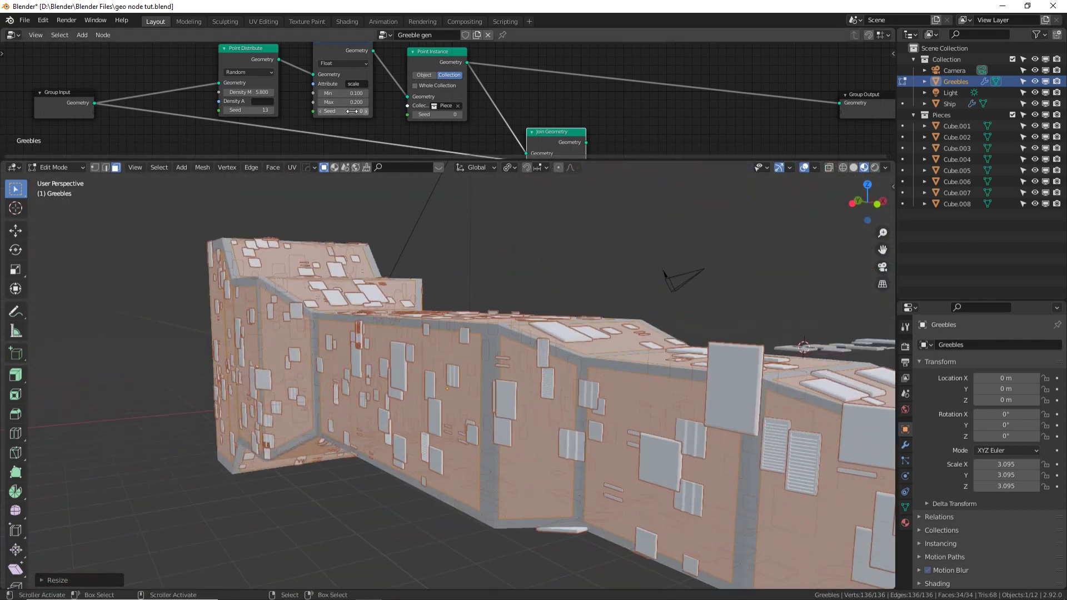
pyautogui.moveTo(250, 110); pyautogui.dragTo(300, 110)
pyautogui.moveTo(499, 289); pyautogui.dragTo(577, 311, button='middle')
# Try shrinking the Greebles faces further about their individual origins, to about 0.88
pyautogui.press('s')
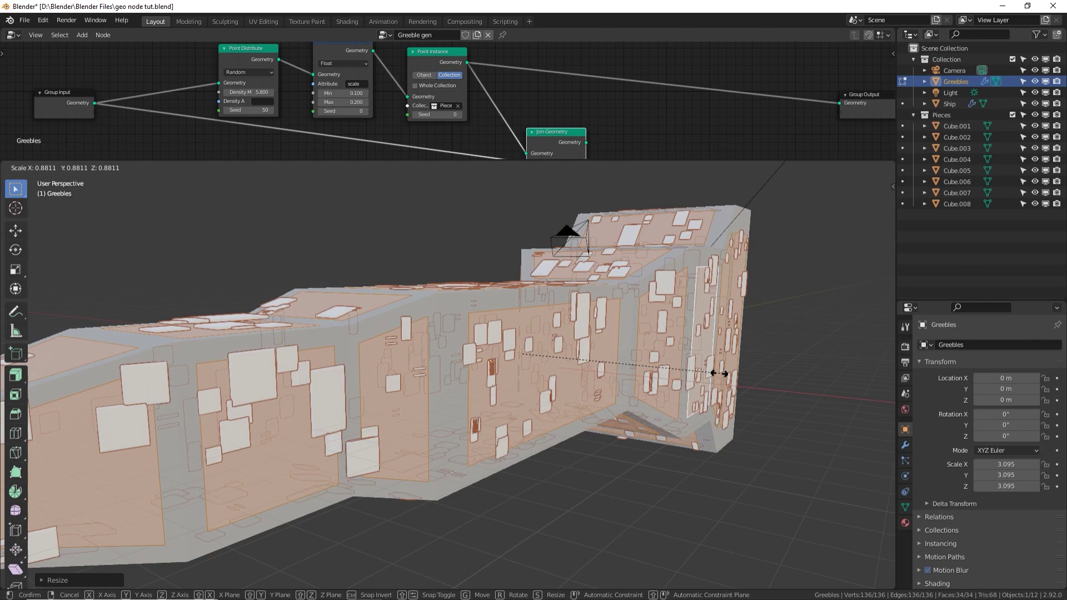
pyautogui.rightClick(714, 373)
pyautogui.moveTo(714, 373); pyautogui.dragTo(585, 389, button='middle')
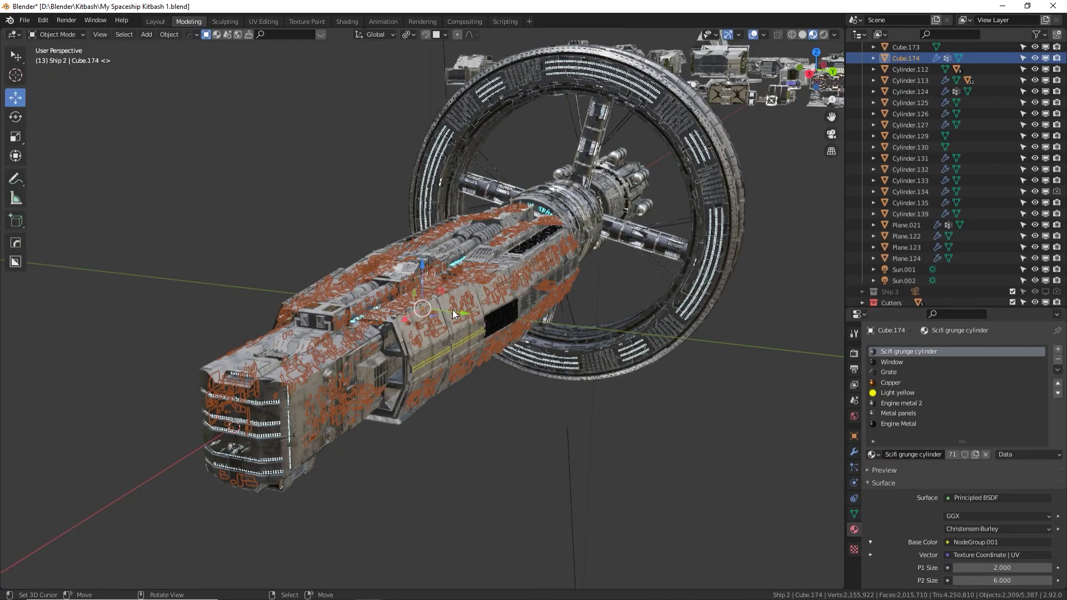
# In My Spaceship Kitbash 1.blend, examine the finished ship up close by selecting hull parts such as Cube.159 and the Cylinder.135 vents
pyautogui.scroll(6, 453, 309)
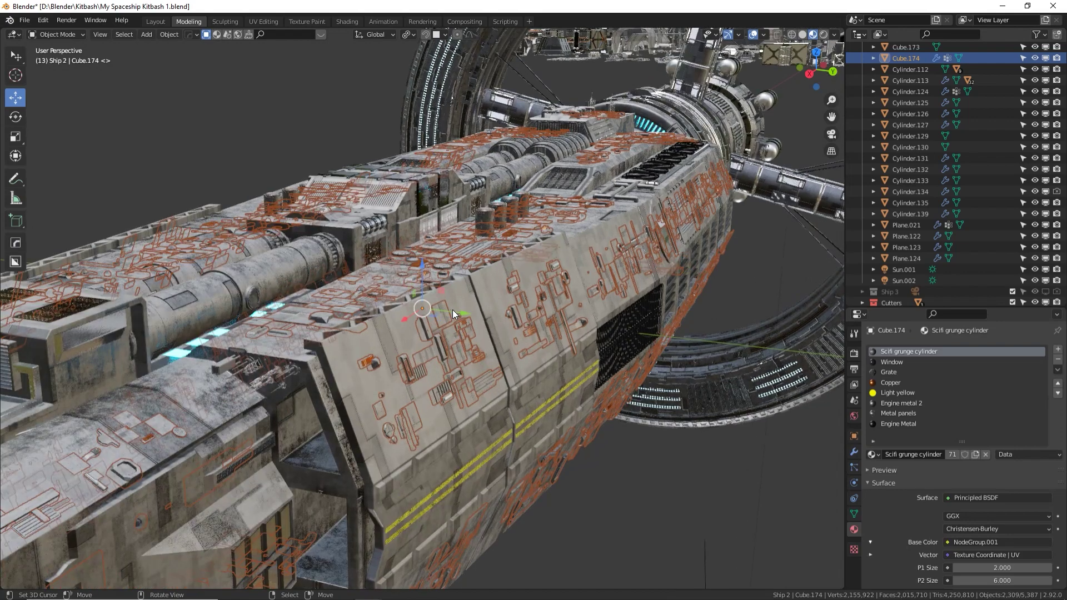
pyautogui.click(305, 398)
pyautogui.moveTo(311, 392); pyautogui.dragTo(433, 188, button='middle')
pyautogui.click(460, 222)
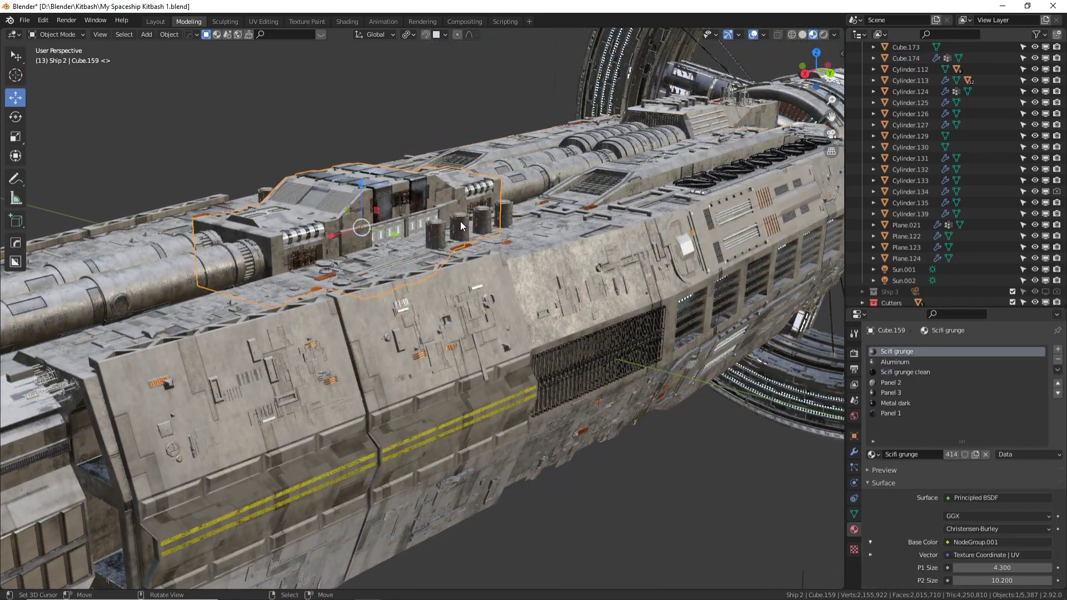
pyautogui.click(605, 175)
pyautogui.click(514, 216)
pyautogui.moveTo(562, 152); pyautogui.dragTo(576, 142, button='middle')
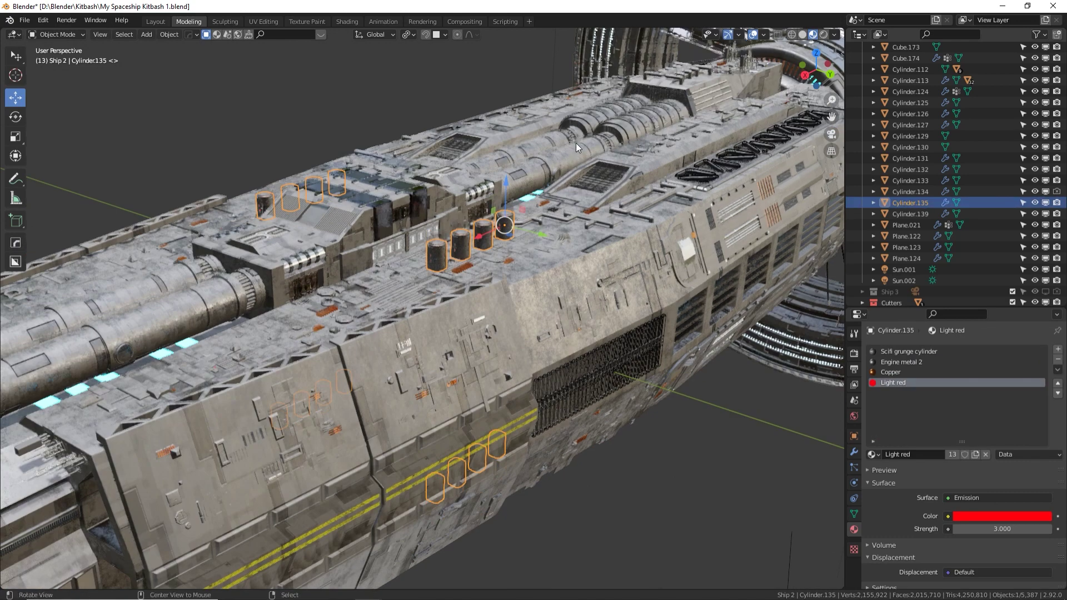
pyautogui.click(577, 142)
# Isolate the main hull Cube.152 in local view, examine its bare shape, and return to the full scene
pyautogui.click(80, 426)
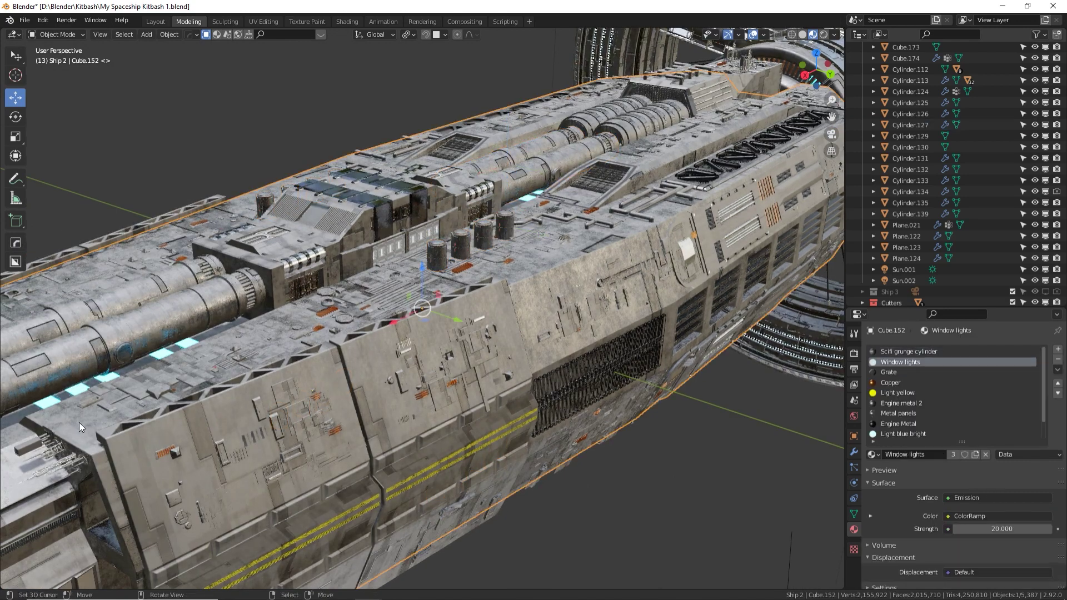
pyautogui.press('KP_Divide')
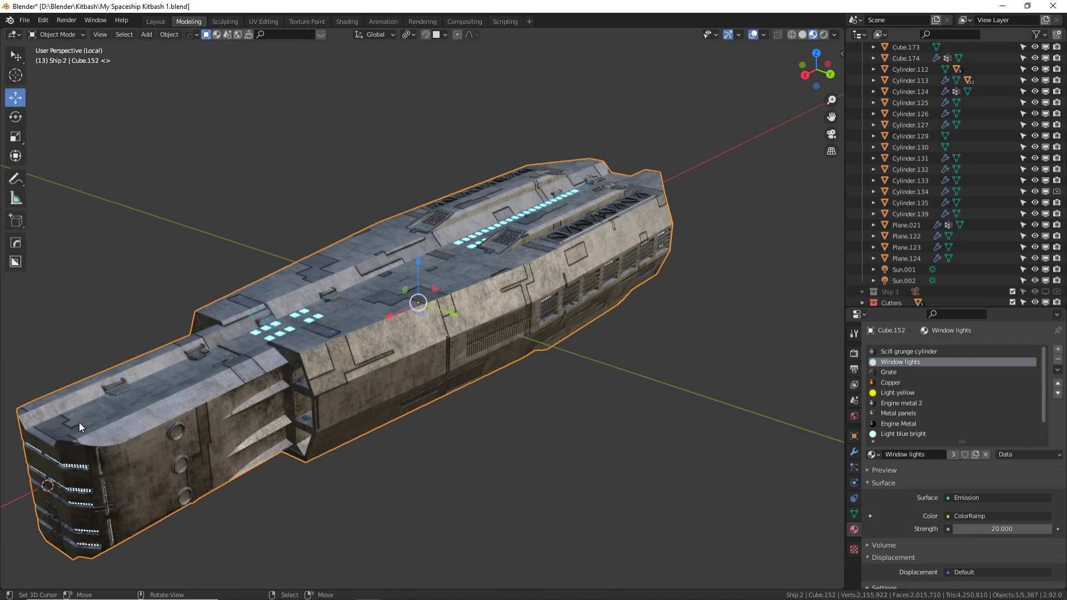
pyautogui.keyDown('alt'); pyautogui.moveTo(110, 414); pyautogui.dragTo(188, 342, button='middle'); pyautogui.keyUp('alt')
pyautogui.moveTo(569, 271); pyautogui.dragTo(606, 279, button='middle')
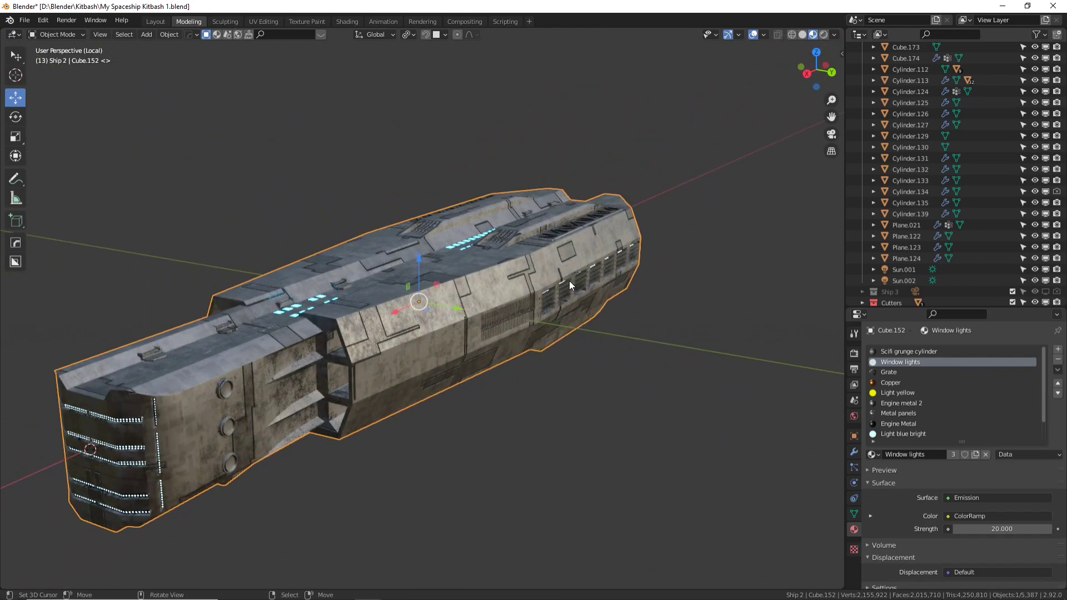
pyautogui.press('KP_Divide')
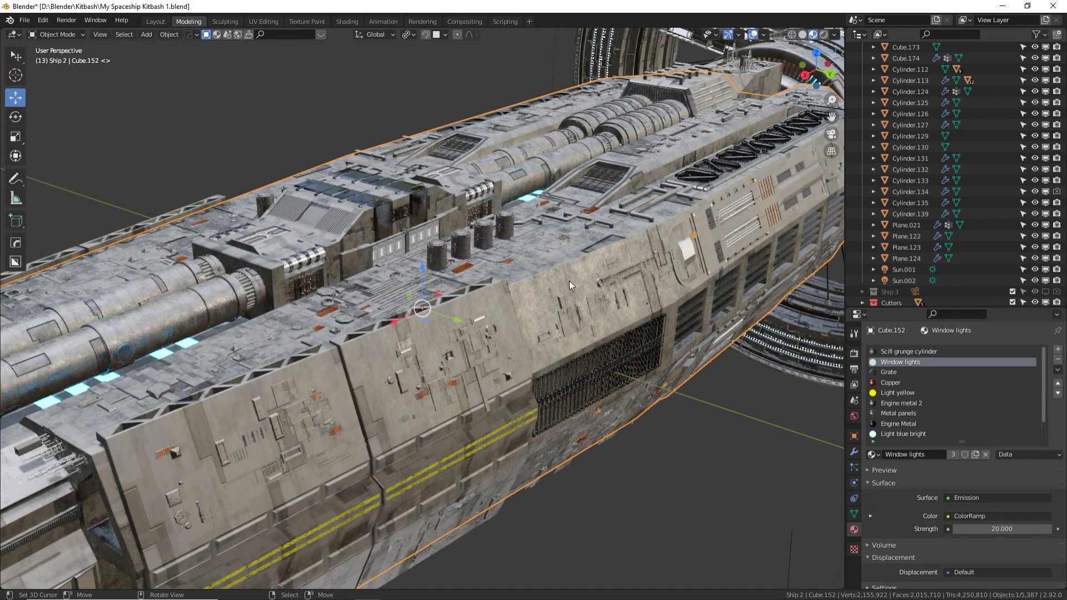
# Select the Plane.021 side plating, isolate the Cube.174 greebles in local view to examine their layout, and return to the full scene
pyautogui.click(460, 361)
pyautogui.keyDown('shift'); pyautogui.moveTo(457, 367); pyautogui.dragTo(603, 307, button='middle'); pyautogui.keyUp('shift')
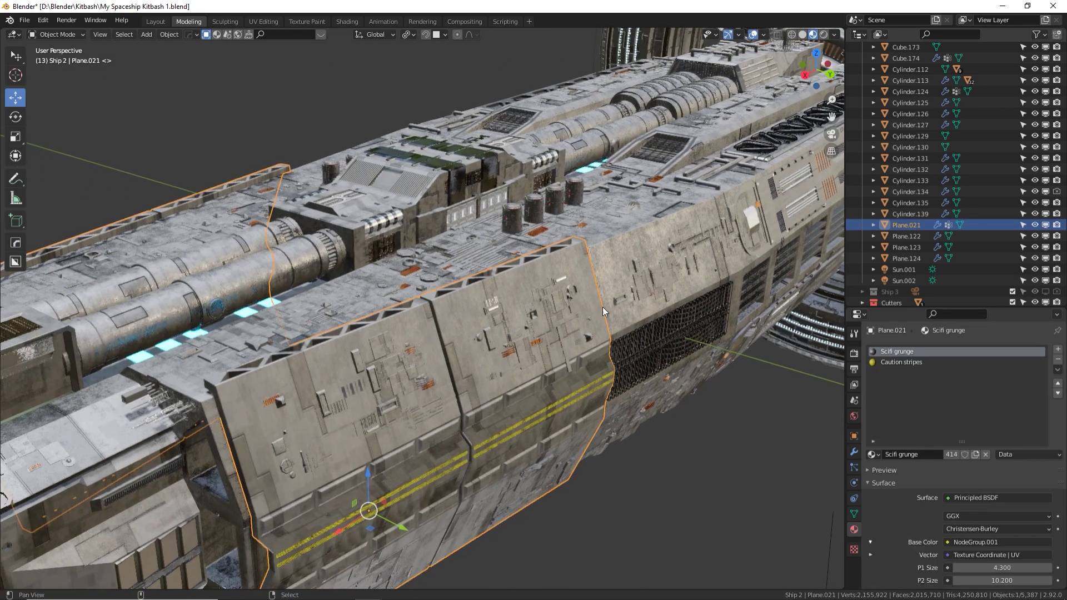
pyautogui.click(651, 283)
pyautogui.keyDown('shift'); pyautogui.moveTo(722, 271); pyautogui.dragTo(543, 328, button='middle'); pyautogui.keyUp('shift')
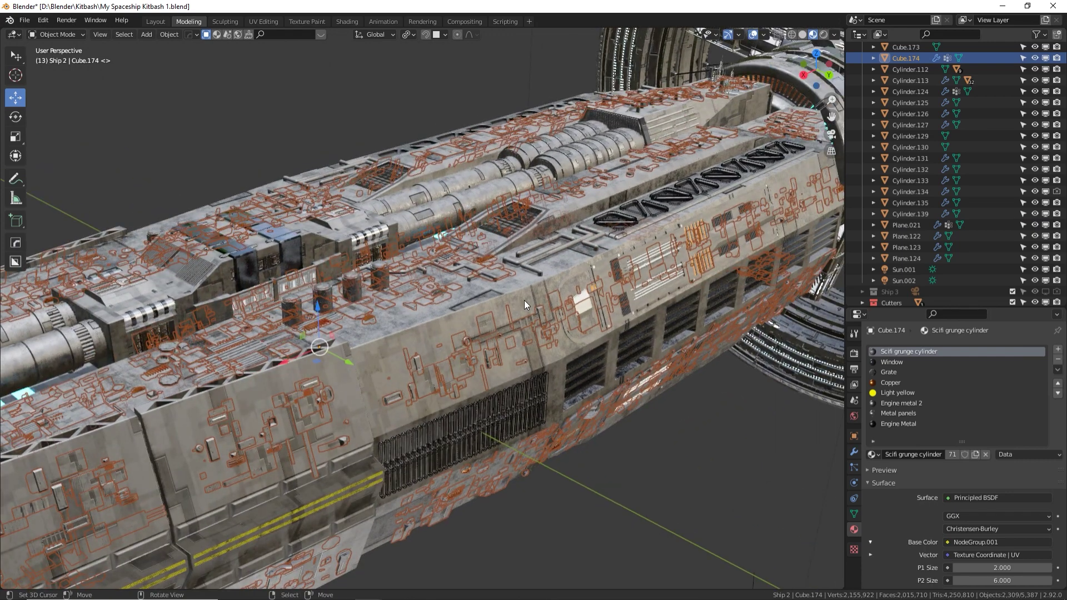
pyautogui.press('KP_Divide')
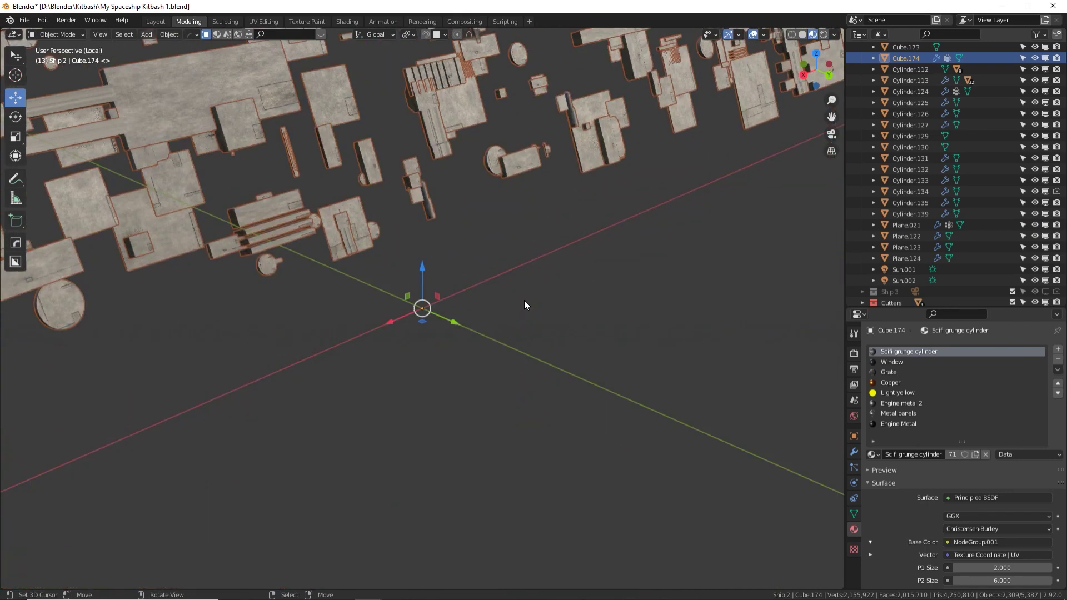
pyautogui.scroll(-10, 524, 304)
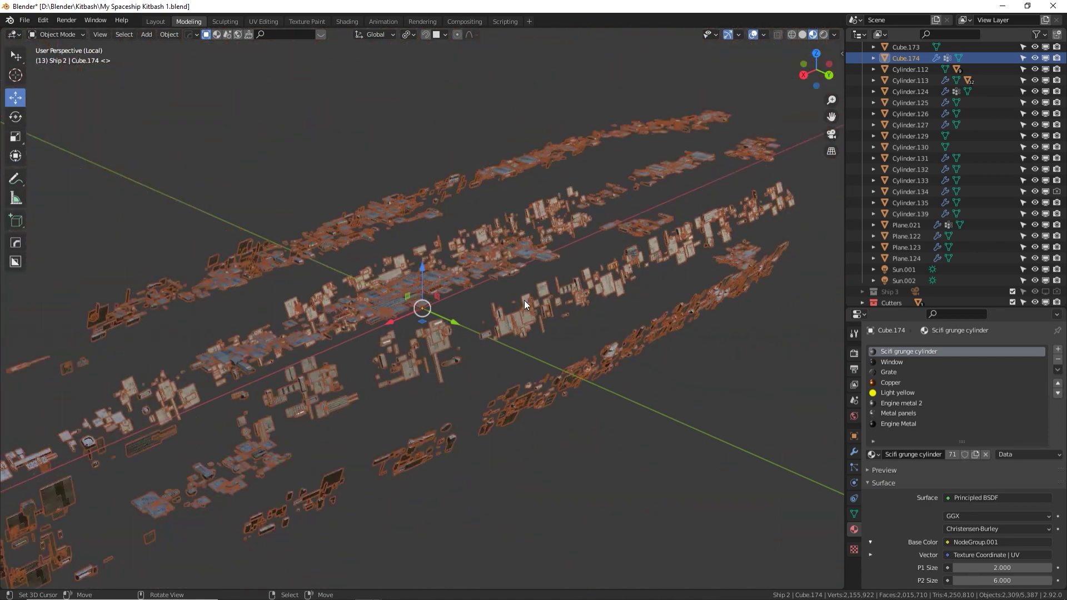
pyautogui.scroll(-5, 524, 300)
pyautogui.moveTo(525, 300); pyautogui.dragTo(541, 285, button='middle')
pyautogui.press('KP_Divide')
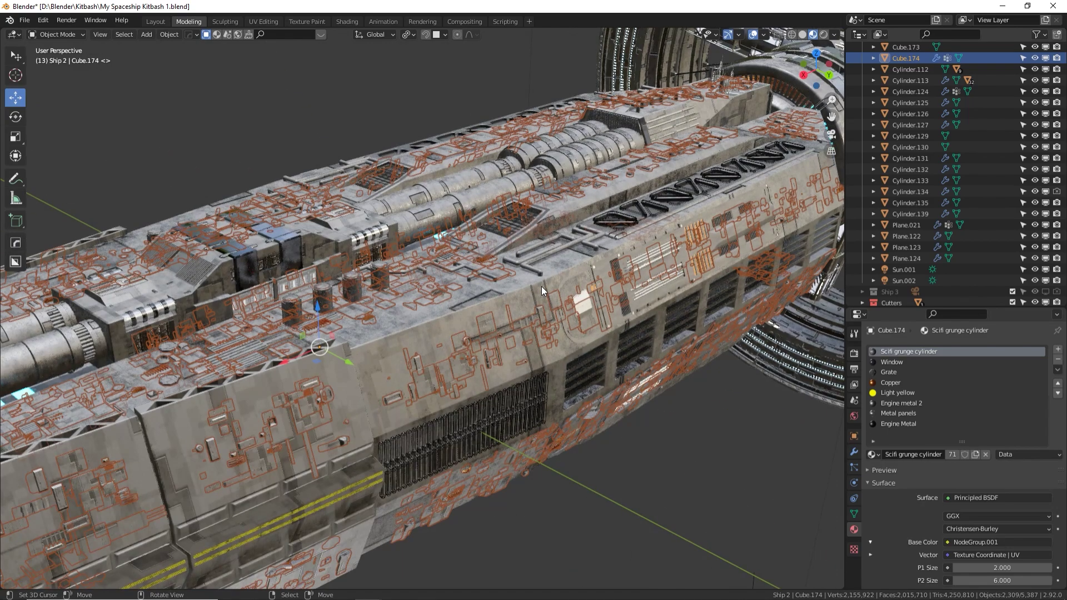
# Inspect the ship's greebled surfaces from above and from the front, with and without the selection outlines
pyautogui.hotkey('alt', 'a')
pyautogui.moveTo(615, 282); pyautogui.dragTo(547, 327, button='middle')
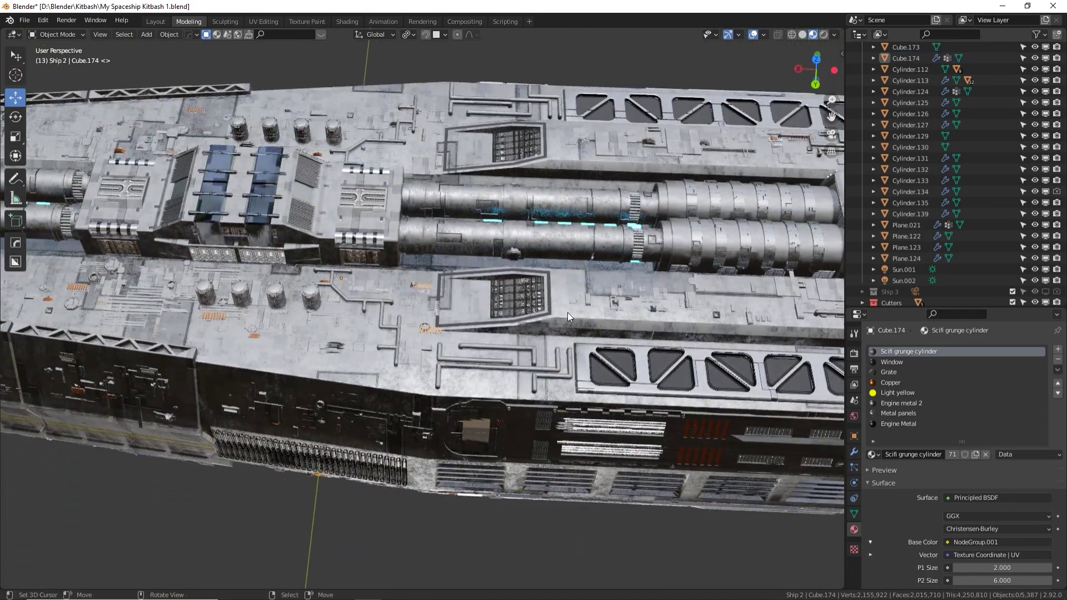
pyautogui.press('a')
pyautogui.moveTo(645, 375); pyautogui.dragTo(495, 315, button='middle')
pyautogui.moveTo(268, 315); pyautogui.dragTo(476, 352, button='middle')
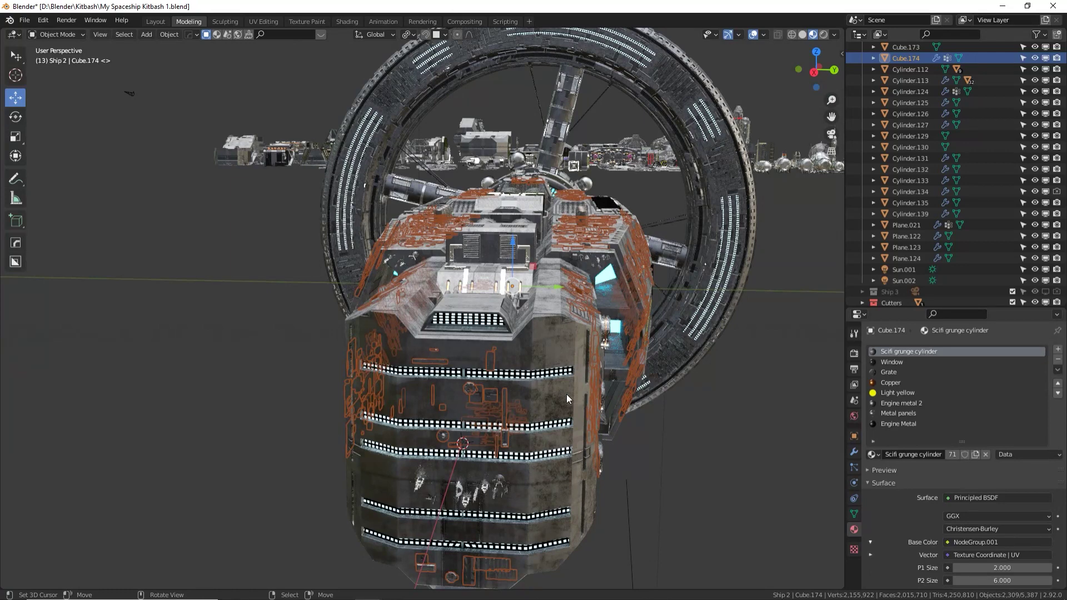
pyautogui.hotkey('alt', 'a')
pyautogui.moveTo(632, 303); pyautogui.dragTo(625, 299, button='middle')
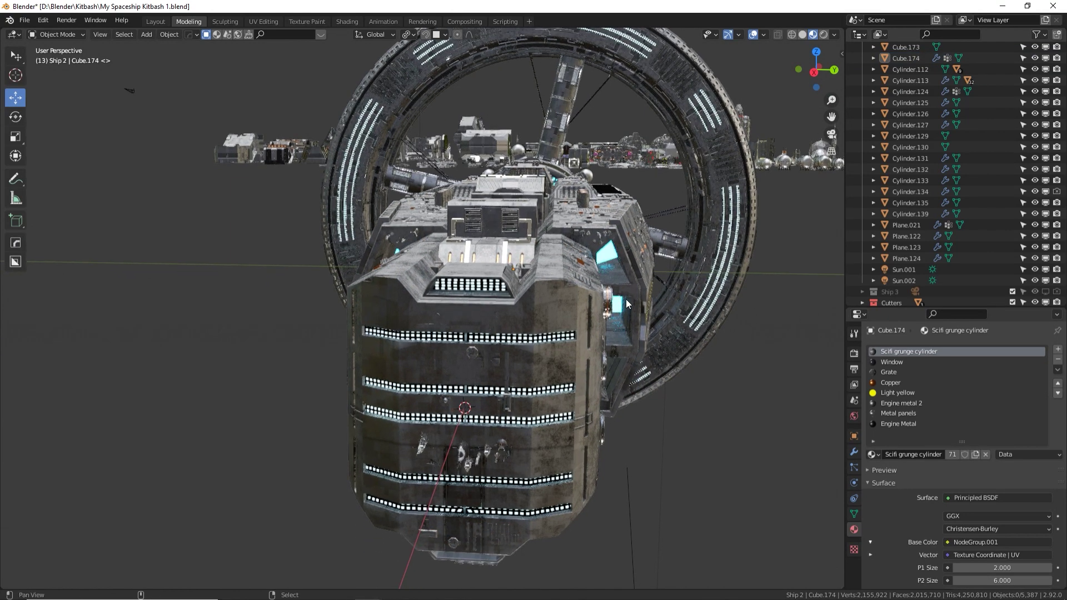
# Select Plane.124 on the ship's front and enter Edit Mode to examine its underlying faces
pyautogui.click(508, 456)
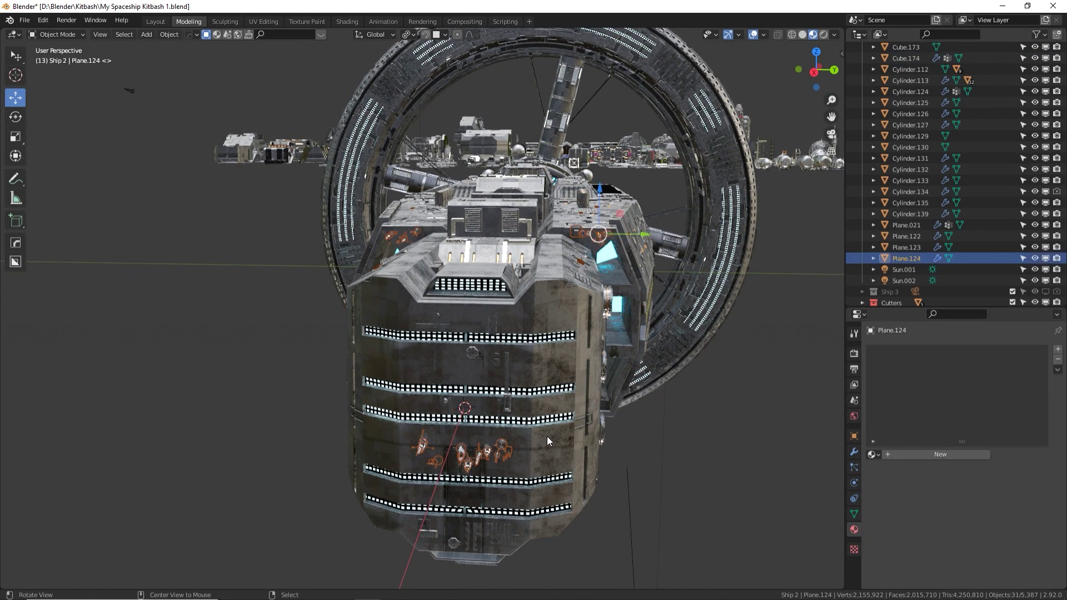
pyautogui.moveTo(547, 441); pyautogui.dragTo(595, 299, button='middle')
pyautogui.press('Tab')
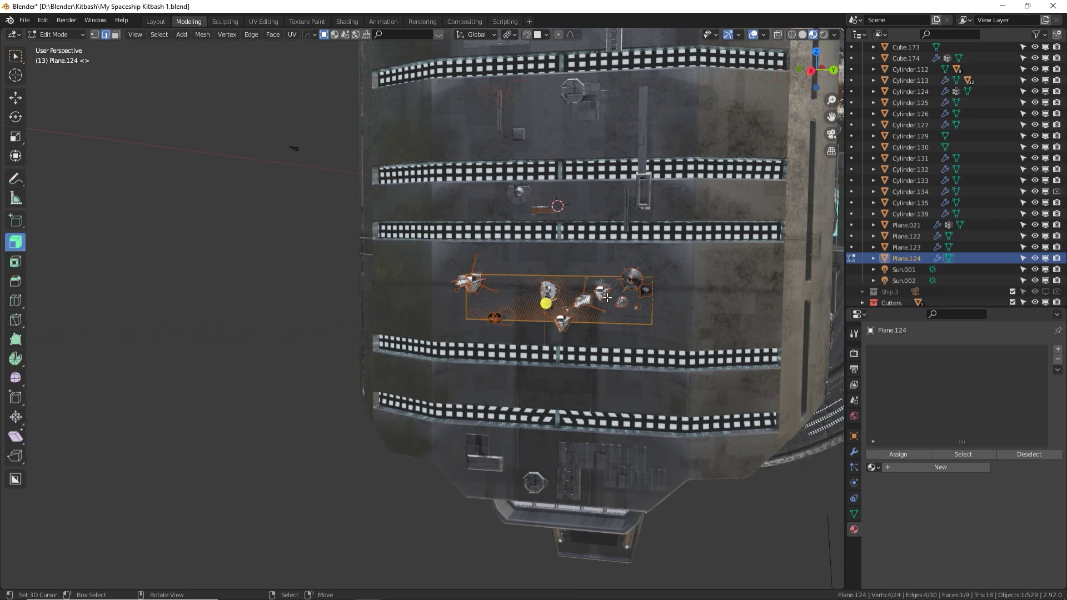
# Leave Edit Mode on Plane.124 and inspect the greeble details placed along the ship's front and upper hull
pyautogui.press('Tab')
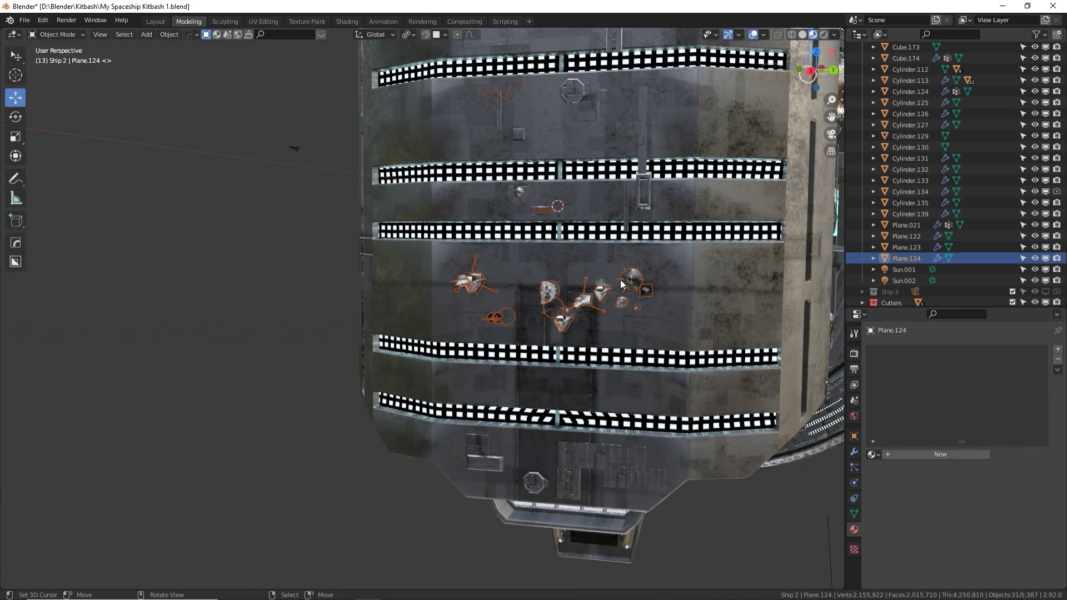
pyautogui.moveTo(605, 303); pyautogui.dragTo(514, 328, button='middle')
pyautogui.scroll(5, 331, 407)
pyautogui.scroll(-3, 473, 332)
pyautogui.scroll(-5, 472, 332)
pyautogui.moveTo(481, 328); pyautogui.dragTo(415, 367, button='middle')
pyautogui.scroll(3, 415, 368)
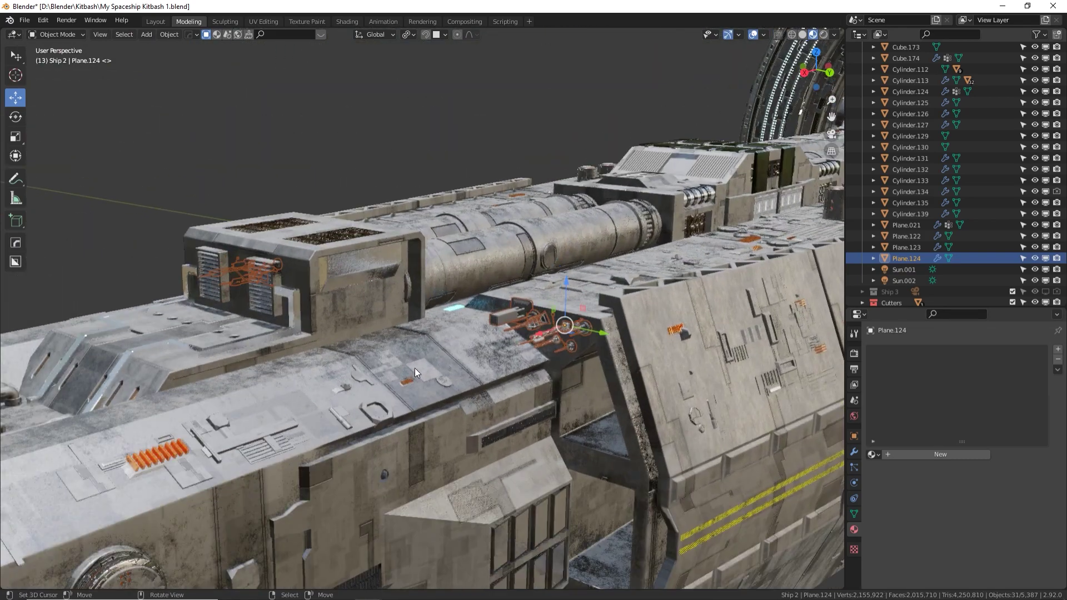
pyautogui.scroll(2, 414, 368)
pyautogui.moveTo(418, 365); pyautogui.dragTo(501, 145, button='middle')
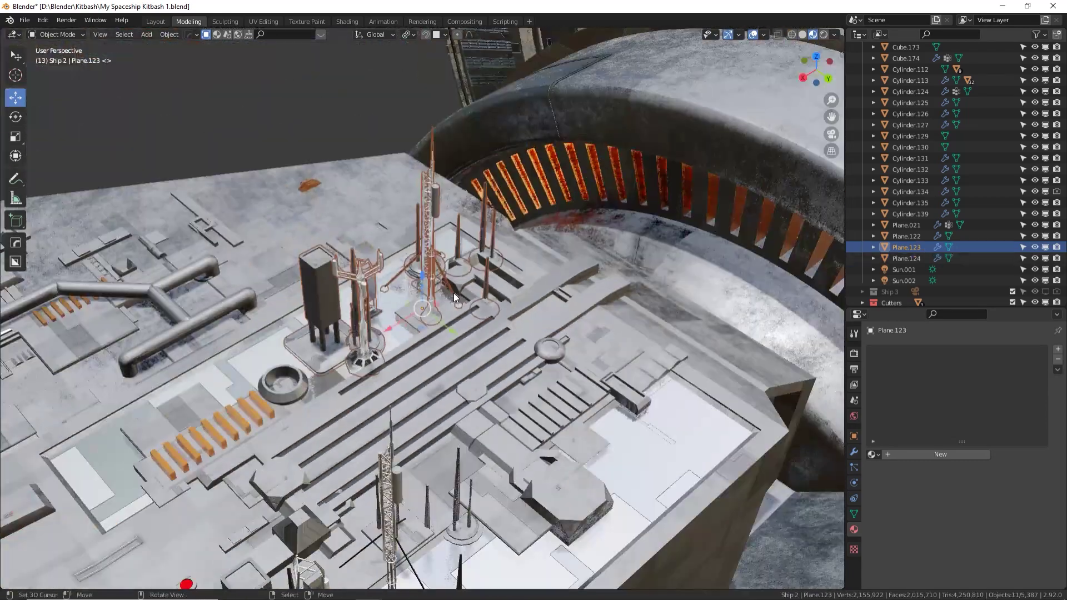
# Examine all faces of the antenna-cluster plane Plane.122 in Edit Mode, and return to Object Mode
pyautogui.scroll(-5, 453, 292)
pyautogui.moveTo(453, 292); pyautogui.dragTo(464, 355, button='middle')
pyautogui.press('Tab')
pyautogui.click(541, 322)
pyautogui.press('a')
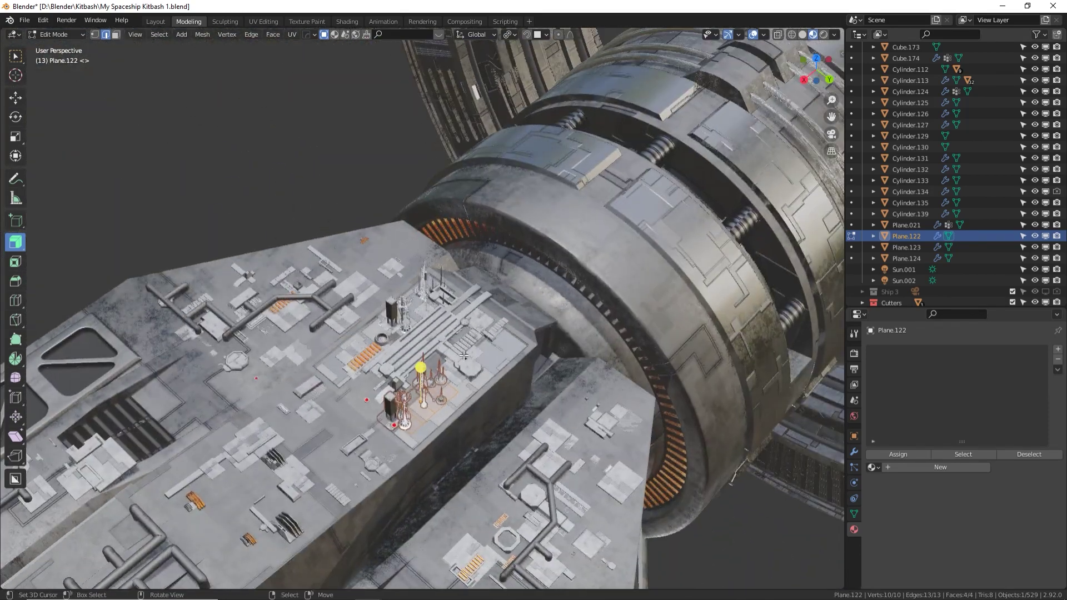
pyautogui.press('Tab')
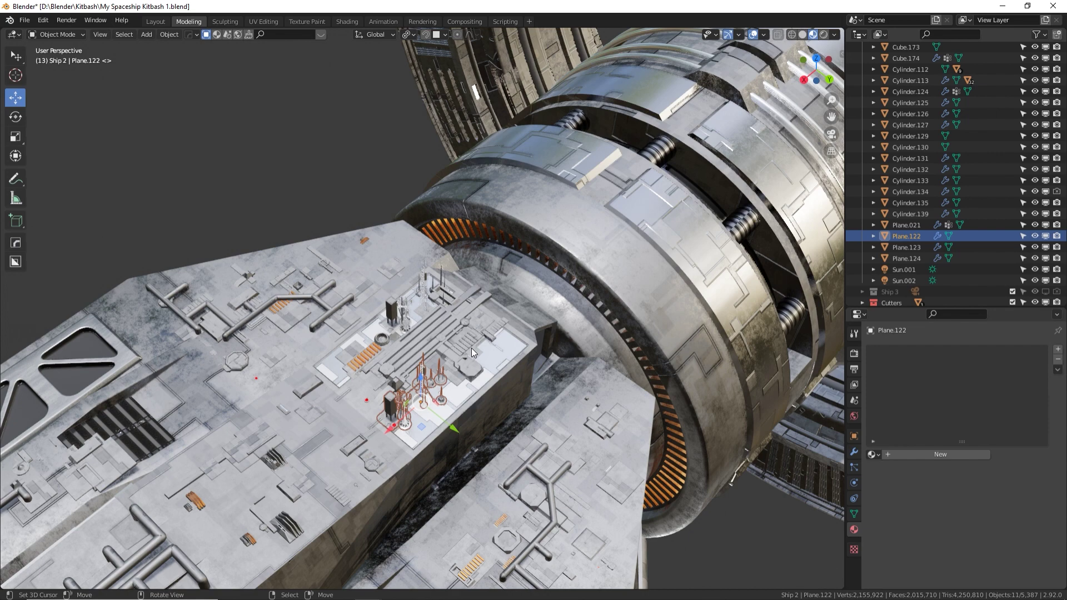
# Examine the spread-out set of separate kitbash pieces away from the ship, and select the Plane.086 panel
pyautogui.moveTo(471, 348); pyautogui.dragTo(388, 332, button='middle')
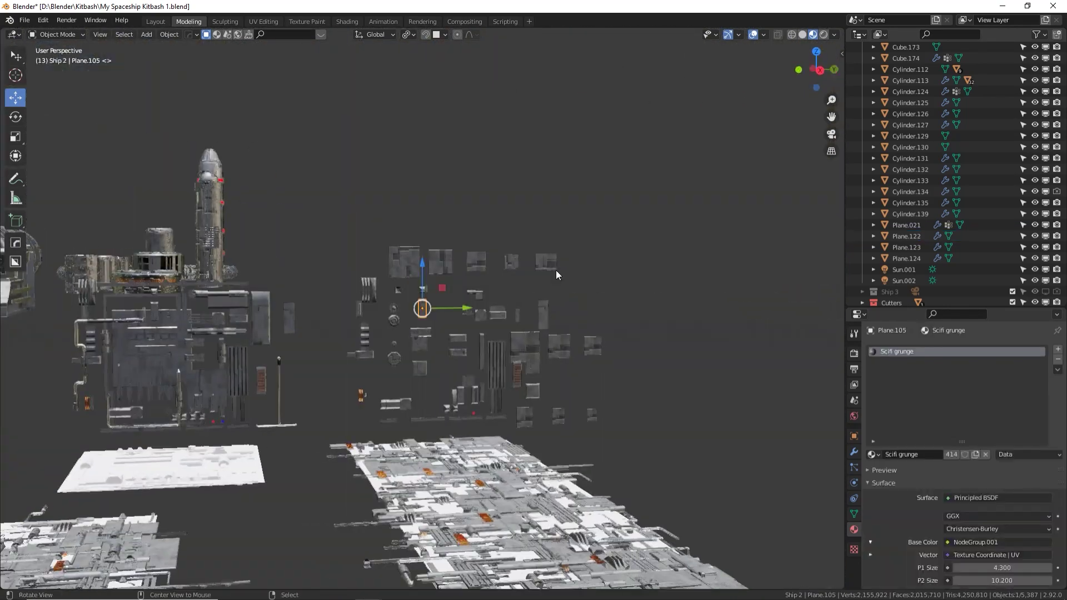
pyautogui.moveTo(556, 270); pyautogui.dragTo(446, 303, button='middle')
pyautogui.moveTo(352, 226); pyautogui.dragTo(579, 398)
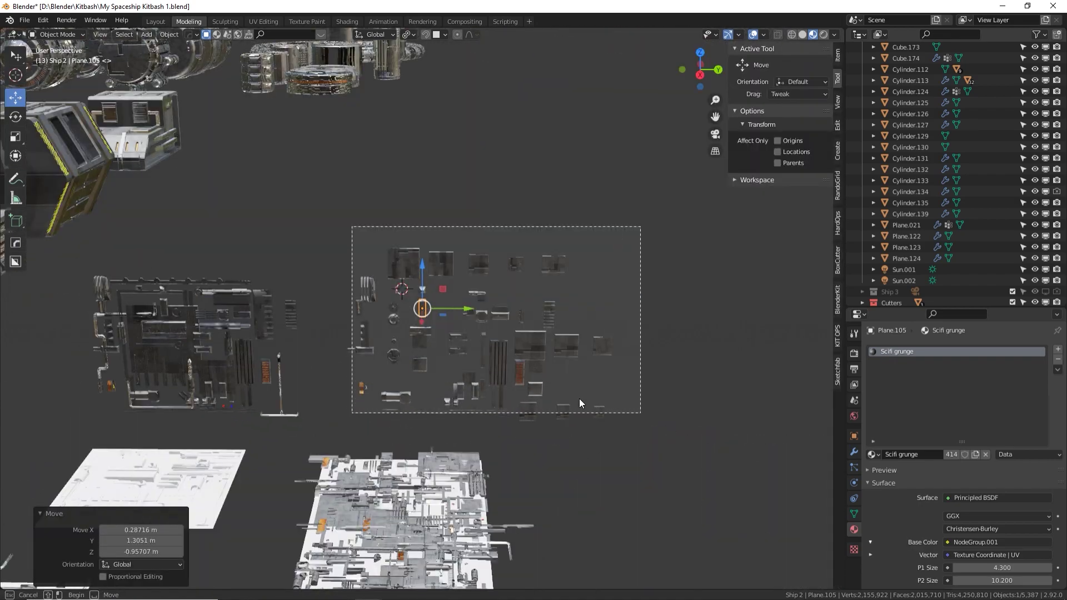
pyautogui.moveTo(568, 331); pyautogui.dragTo(318, 329, button='middle')
pyautogui.click(332, 332)
pyautogui.scroll(8, 332, 329)
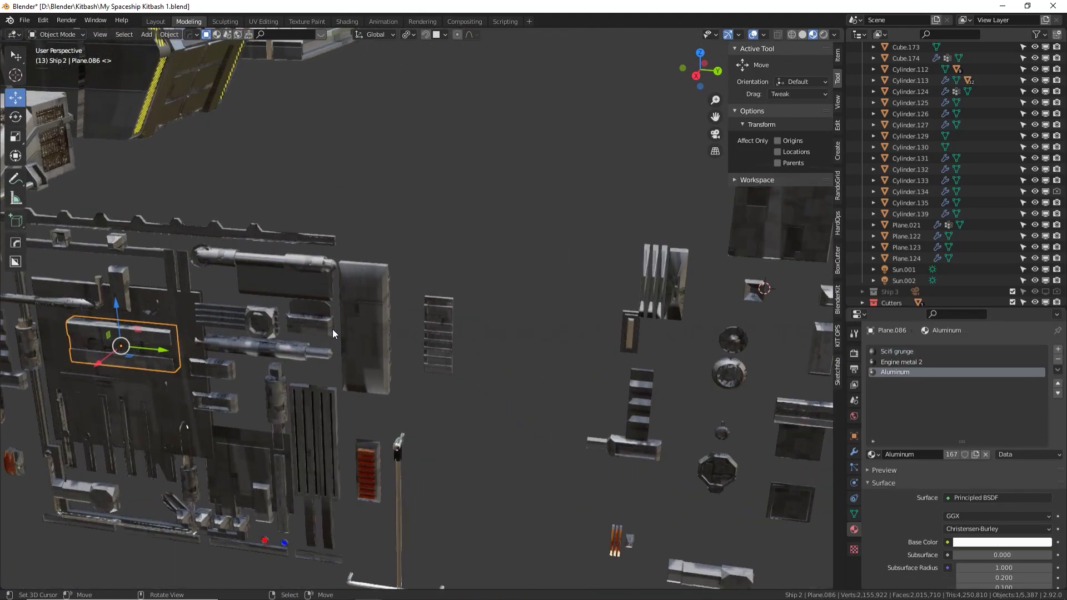
# Select the long notched strip Plane.067 and examine the surrounding wall of source greebles from several angles
pyautogui.scroll(-4, 558, 232)
pyautogui.click(365, 129)
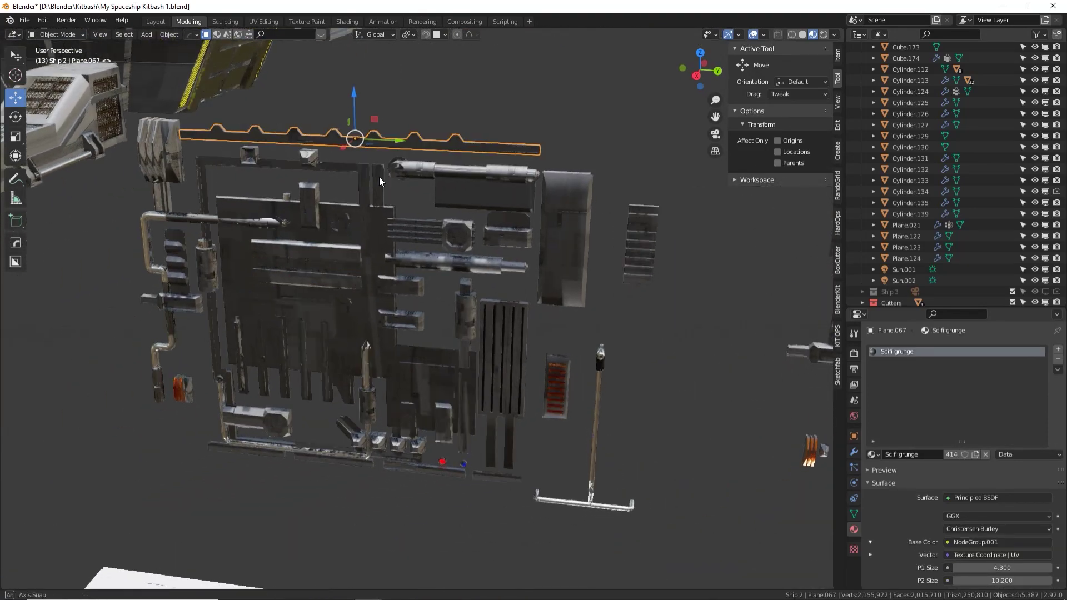
pyautogui.scroll(4, 379, 177)
pyautogui.click(500, 378)
pyautogui.scroll(-5, 474, 426)
pyautogui.click(205, 332)
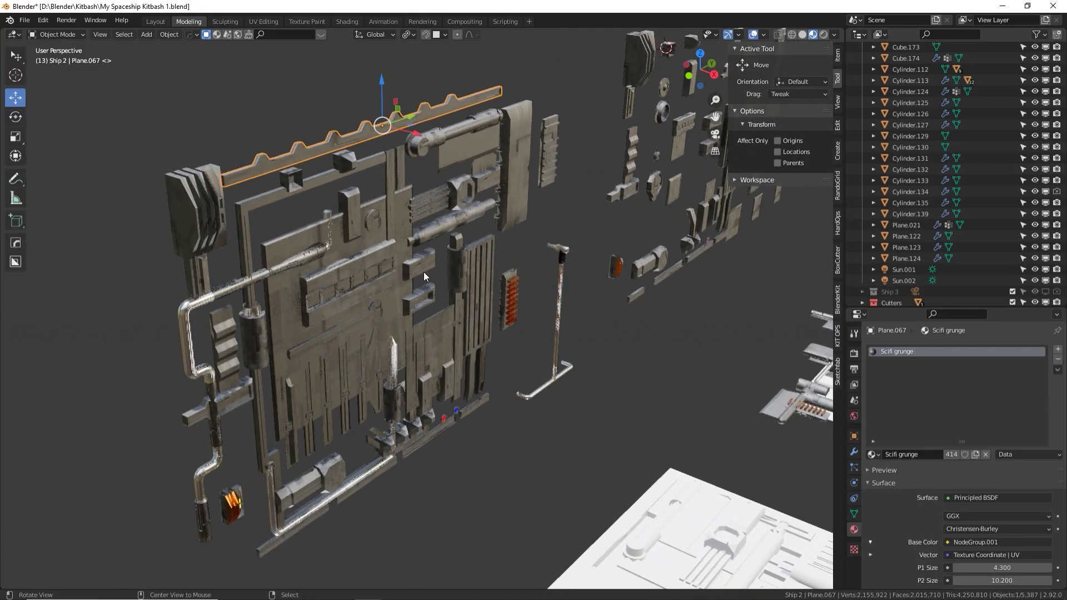
pyautogui.moveTo(423, 271); pyautogui.dragTo(678, 296, button='middle')
# Select Greeble plate 2, shift it freehand, and examine its densely scattered pieces up close
pyautogui.click(656, 335)
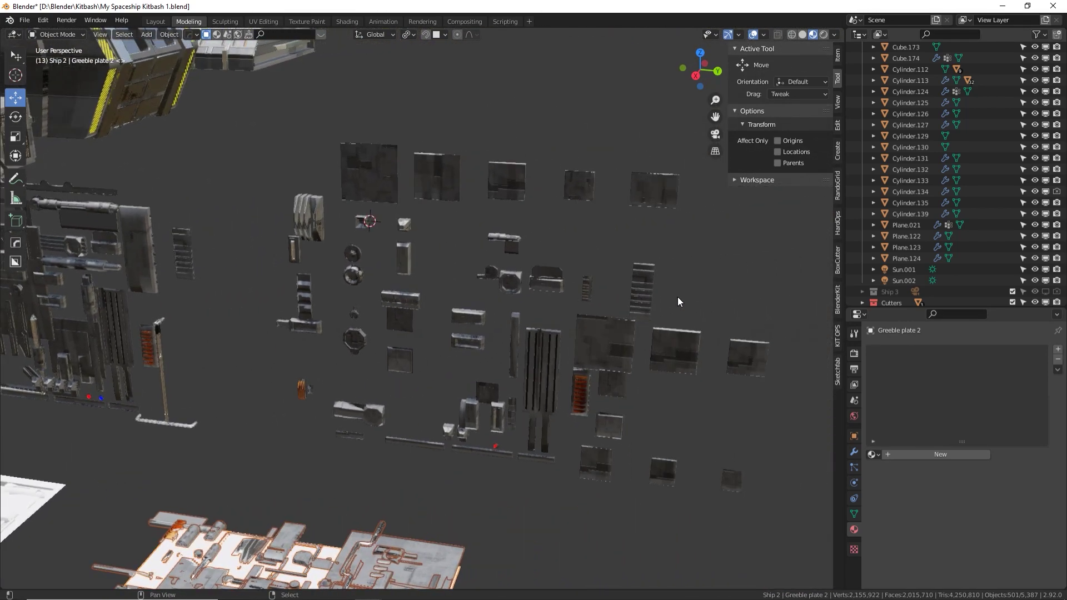
pyautogui.click(498, 448)
pyautogui.click(438, 446)
pyautogui.moveTo(478, 425); pyautogui.dragTo(380, 457, button='middle')
pyautogui.scroll(3, 380, 457)
pyautogui.click(475, 362)
pyautogui.press('g')
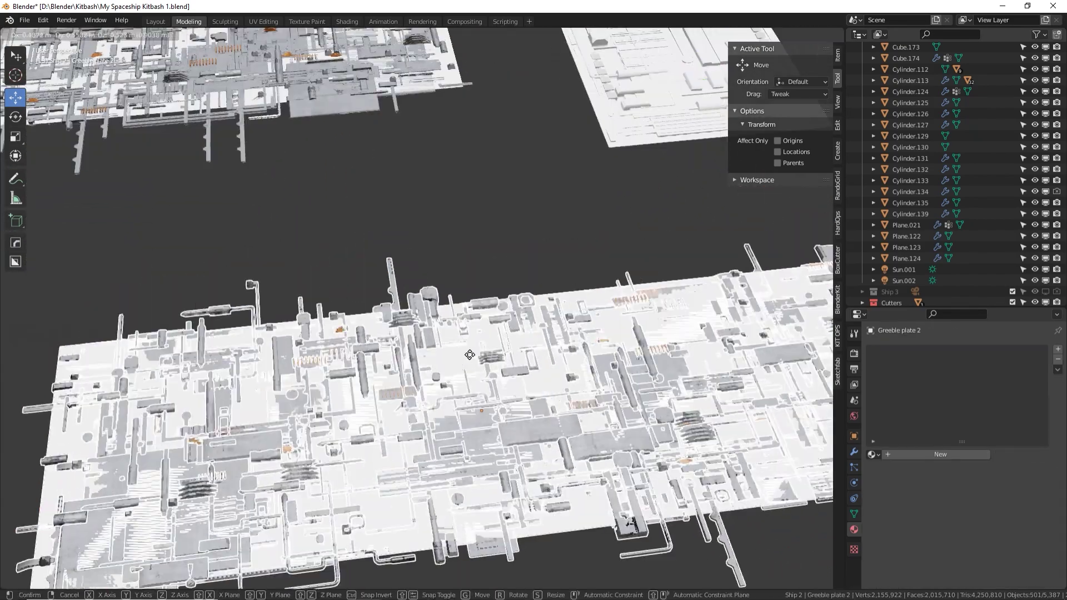
pyautogui.click(514, 365)
pyautogui.moveTo(514, 365)
pyautogui.mouseDown(button='middle')
pyautogui.moveTo(529, 355)
pyautogui.moveTo(488, 367)
pyautogui.moveTo(509, 349)
pyautogui.mouseUp(button='middle')
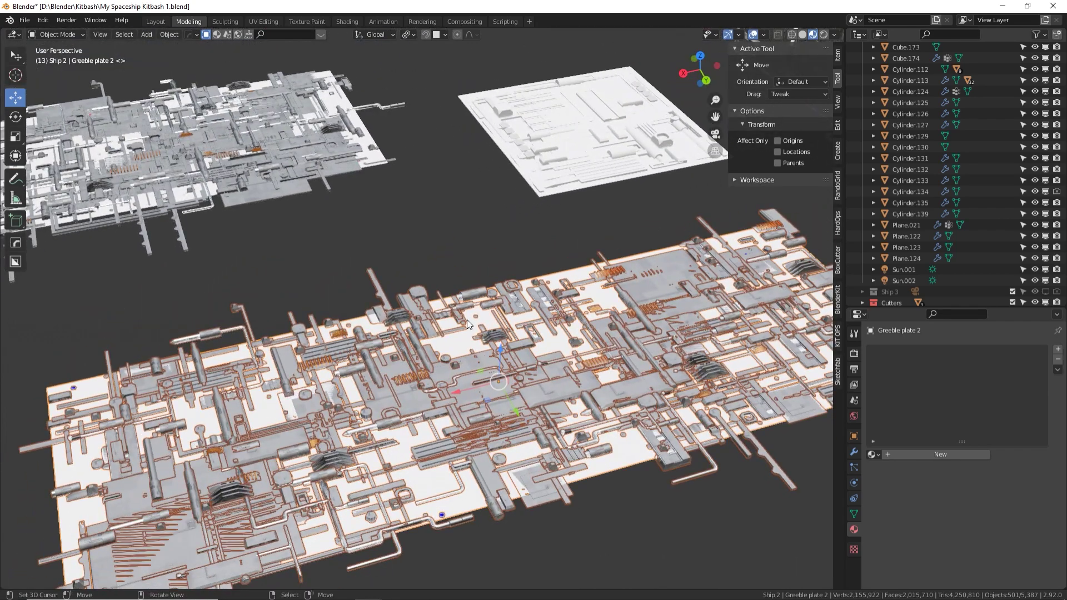
# Return to the ship's camera view with Cube.174 selected, and examine the GeometryNodes modifier in its modifier stack
pyautogui.keyDown('shift'); pyautogui.moveTo(291, 303); pyautogui.dragTo(392, 292, button='middle'); pyautogui.keyUp('shift')
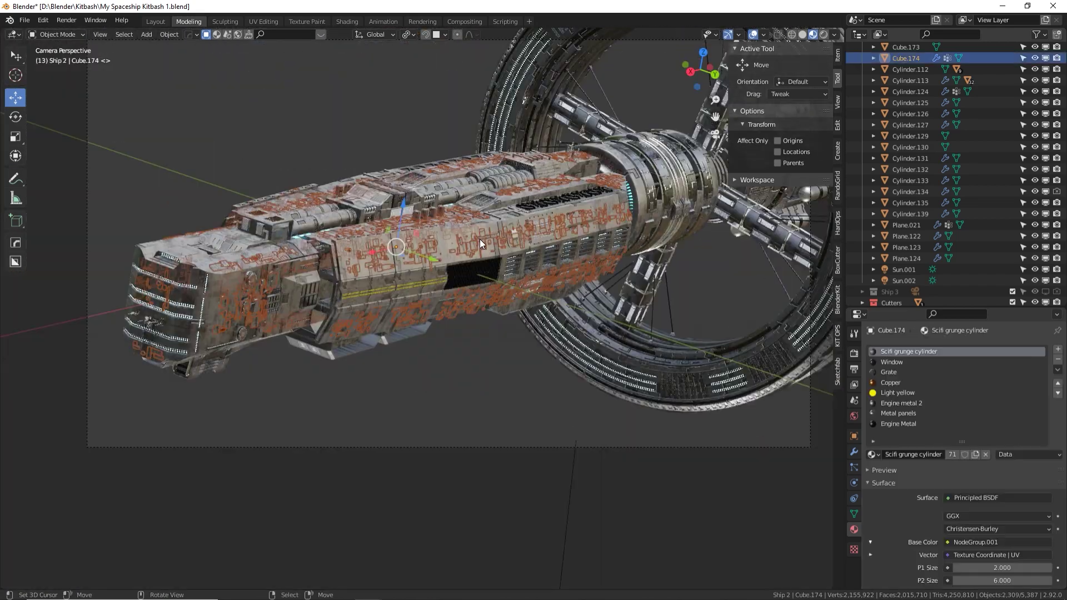
pyautogui.scroll(6, 479, 239)
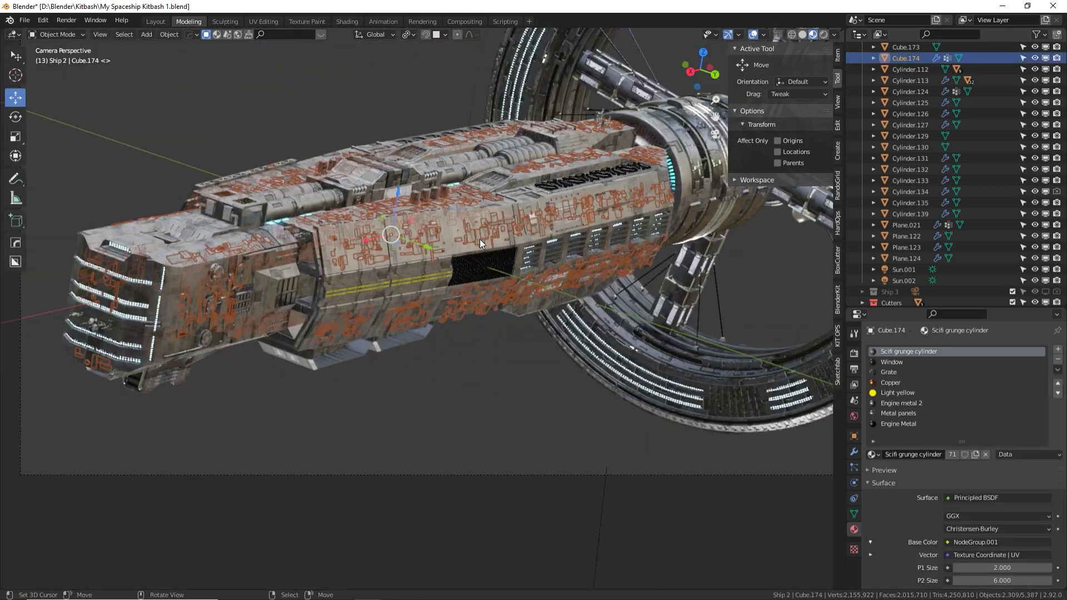
pyautogui.click(854, 451)
pyautogui.click(869, 395)
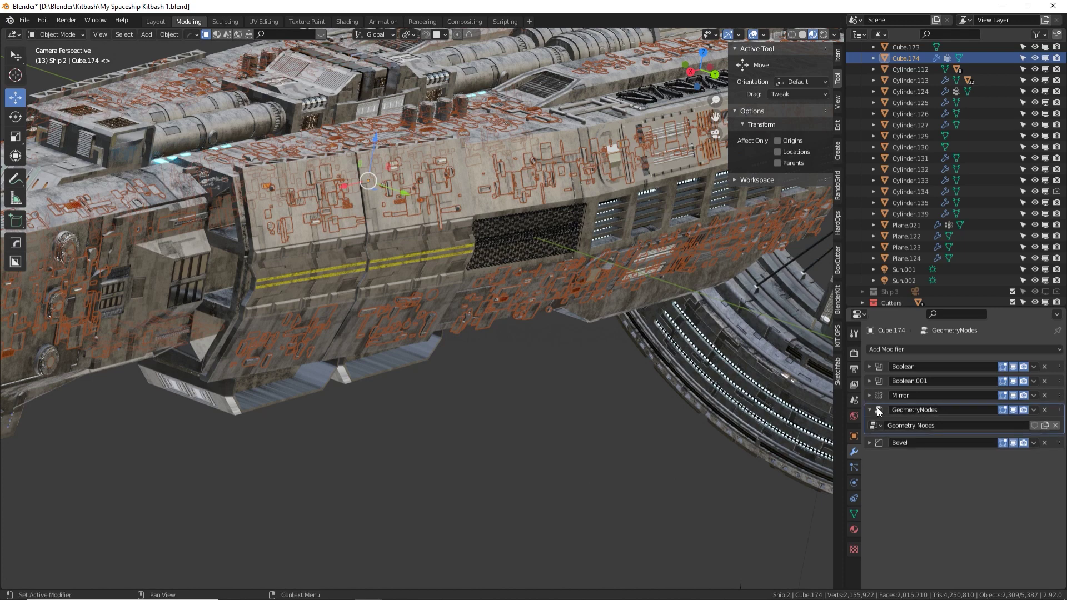
pyautogui.click(1036, 410)
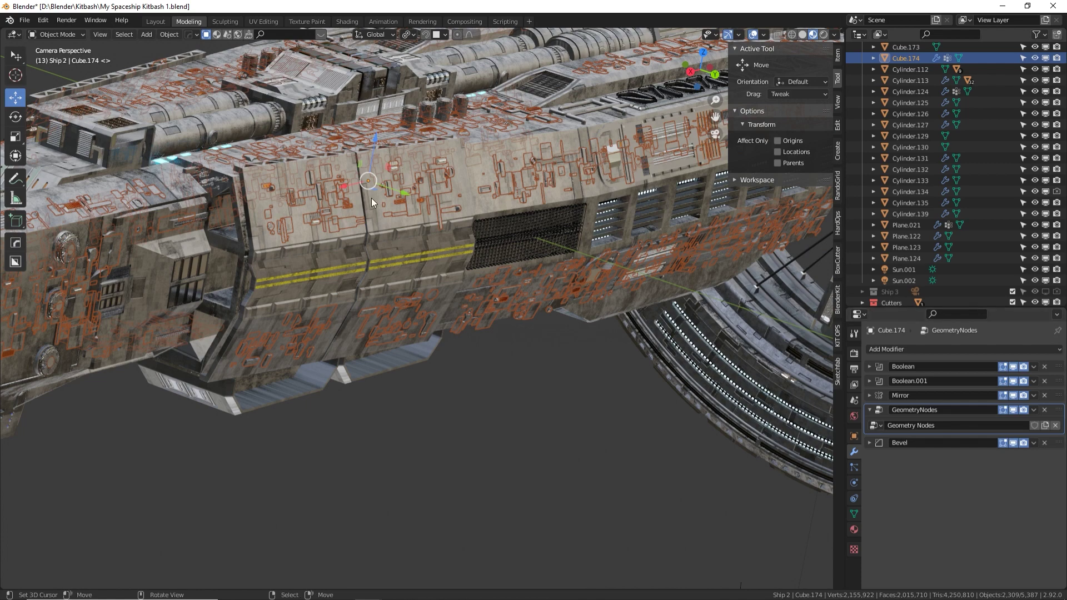
# Survey the greebled ship from its front to the central ring, and clear the selection
pyautogui.moveTo(487, 181); pyautogui.dragTo(398, 282, button='middle')
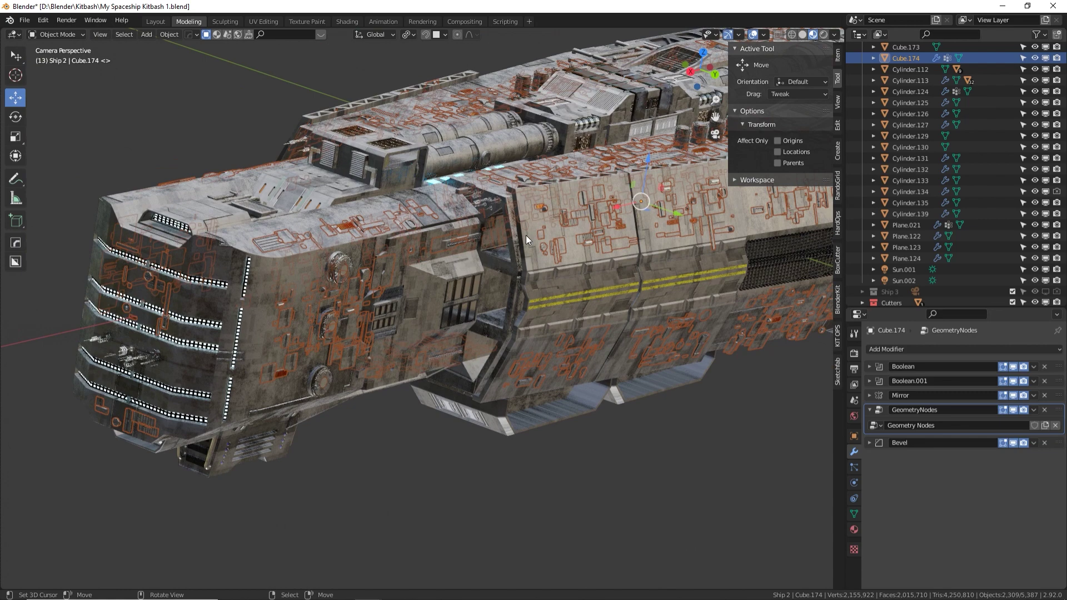
pyautogui.moveTo(615, 255); pyautogui.dragTo(552, 313, button='middle')
pyautogui.moveTo(731, 256); pyautogui.dragTo(562, 314, button='middle')
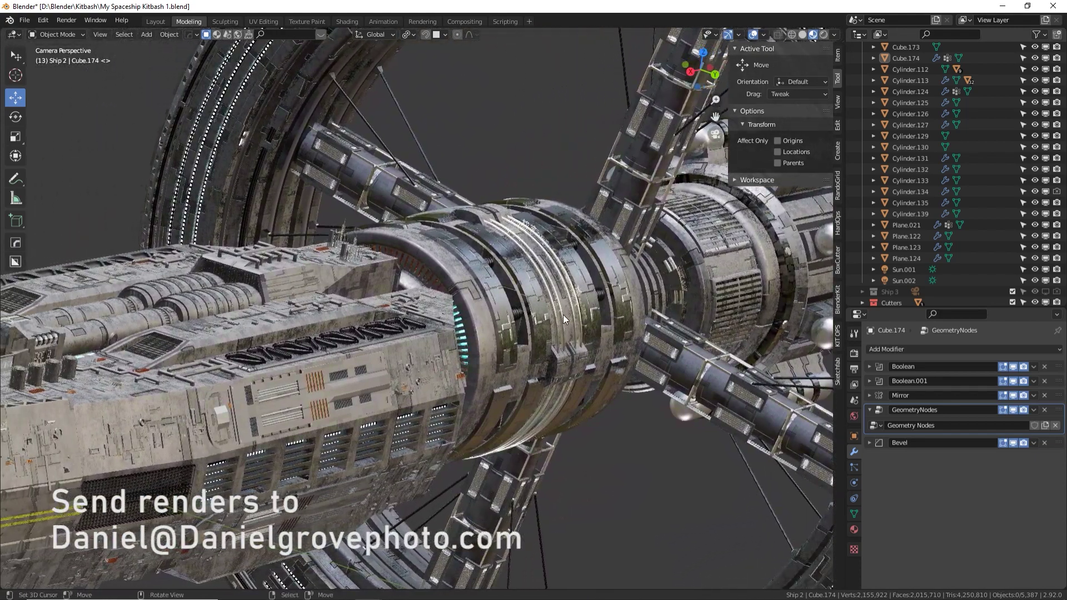